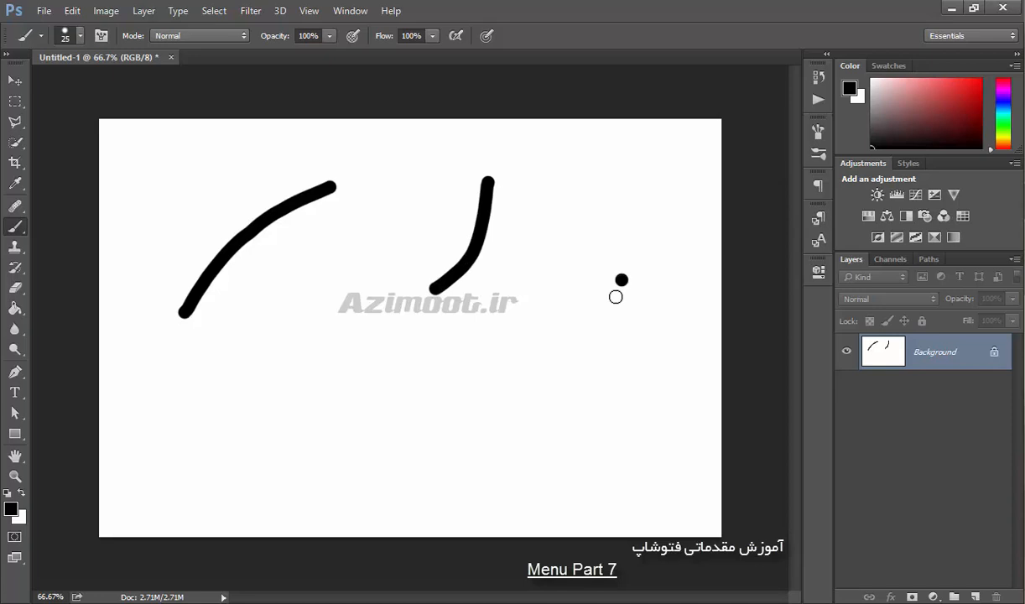
- Paint two more diagonal brush strokes in the lower half of the canvas
drag(373, 382, 419, 457)
drag(315, 387, 224, 483)
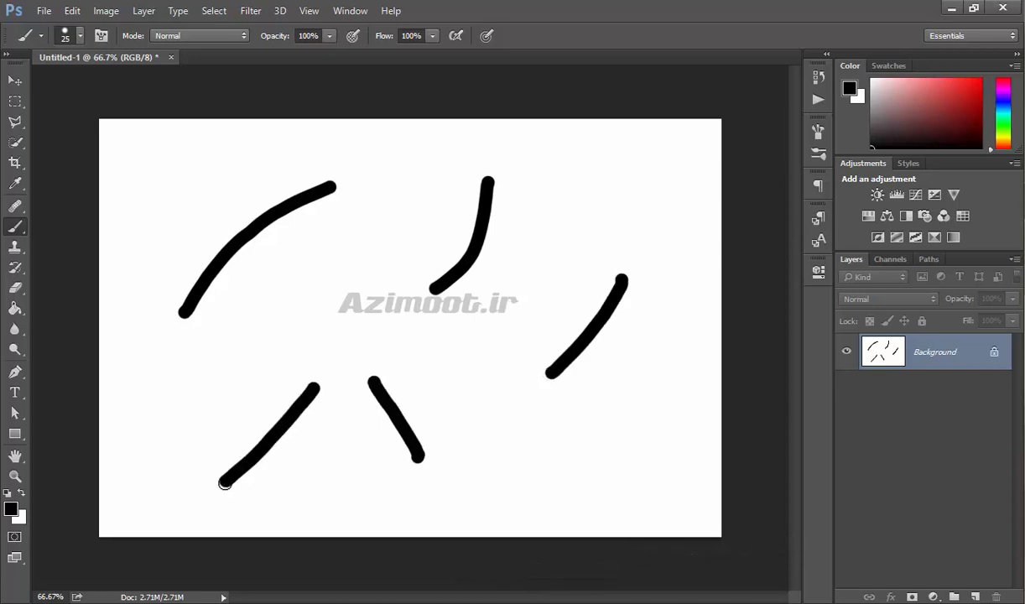
- Undo the last brush stroke, then toggle between undo and redo repeatedly
click(75, 11)
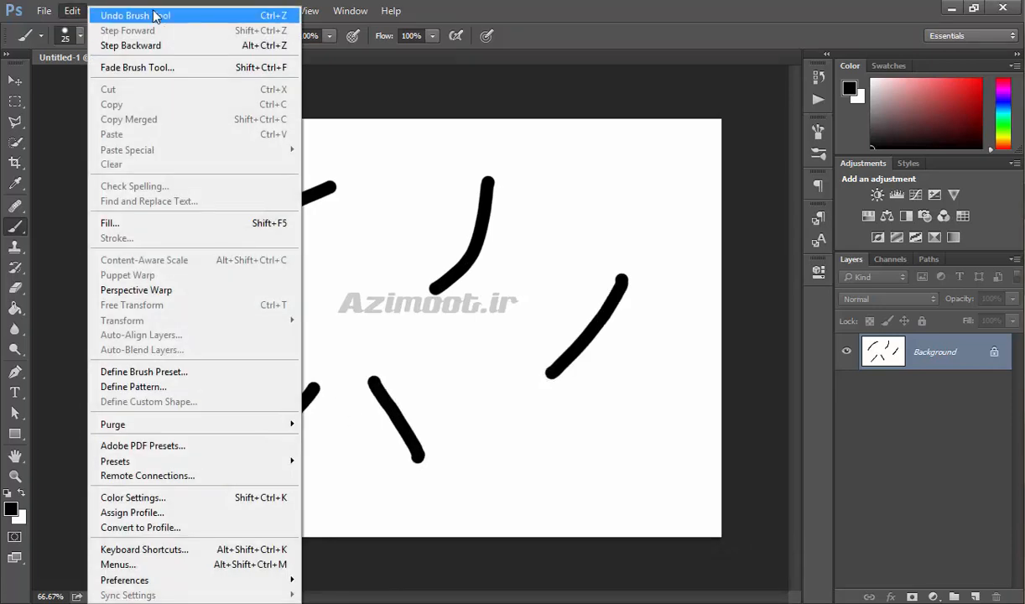
click(265, 19)
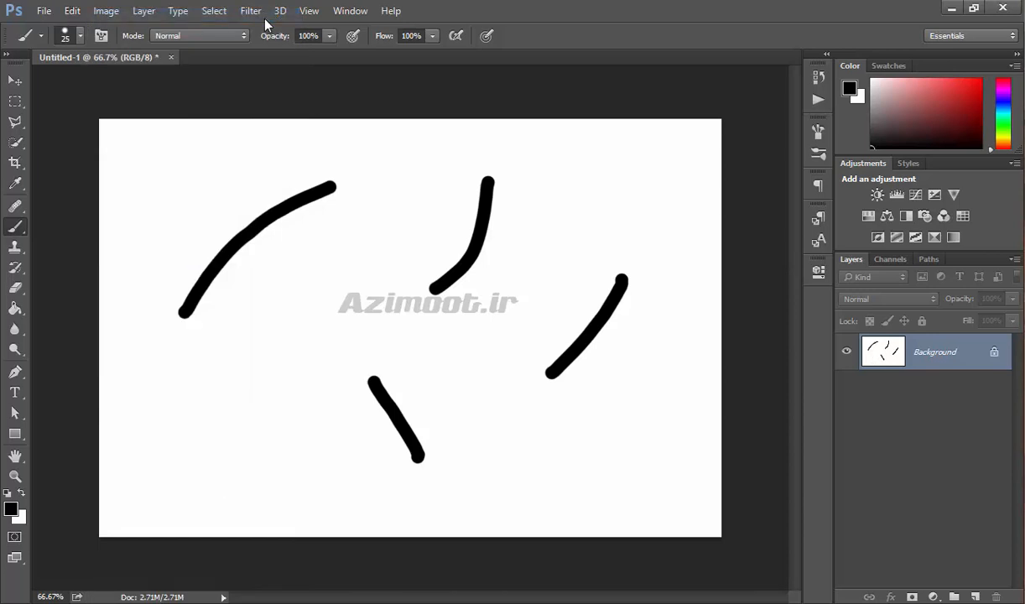
key(ctrl+z)
key(ctrl+z)
key(ctrl+z)
key(ctrl+z)
key(ctrl+z)
key(ctrl+z)
key(ctrl+z)
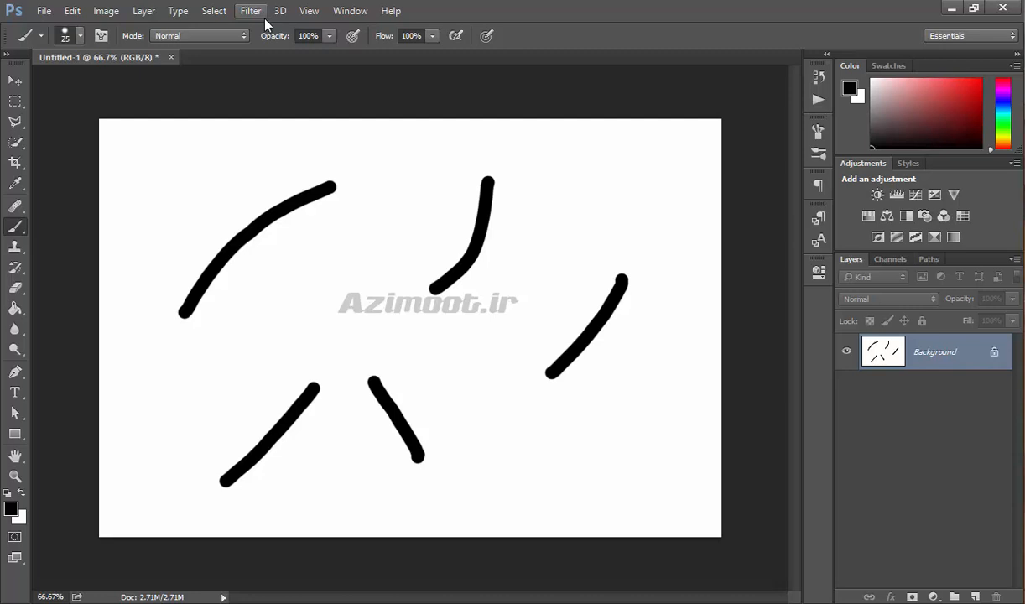
- Step backward three history states, then step forward three states again
key(ctrl+alt+z)
key(ctrl+alt+z)
key(ctrl+alt+z)
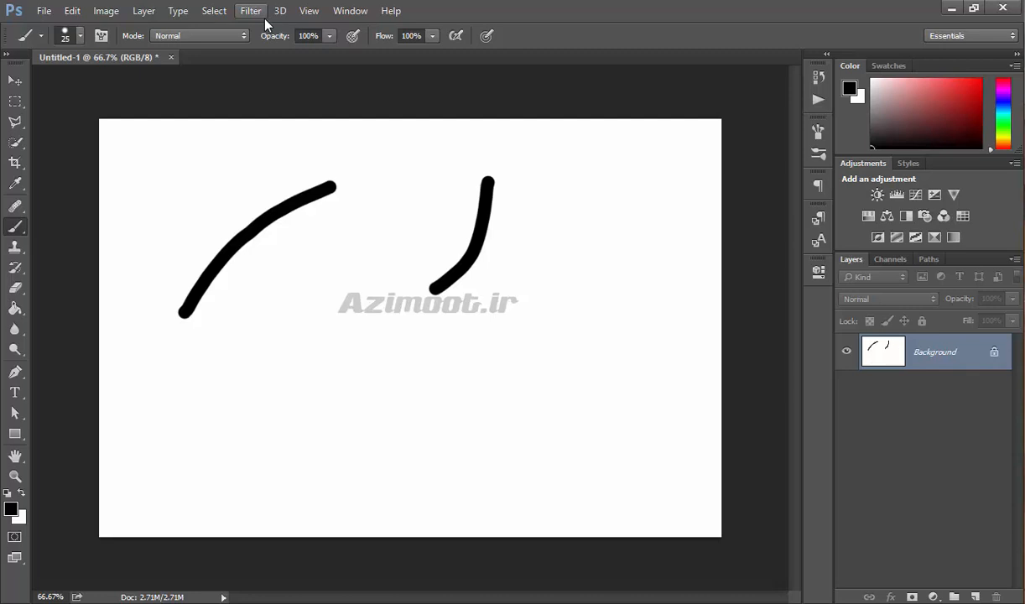
key(ctrl+shift+z)
key(ctrl+shift+z)
key(ctrl+shift+z)
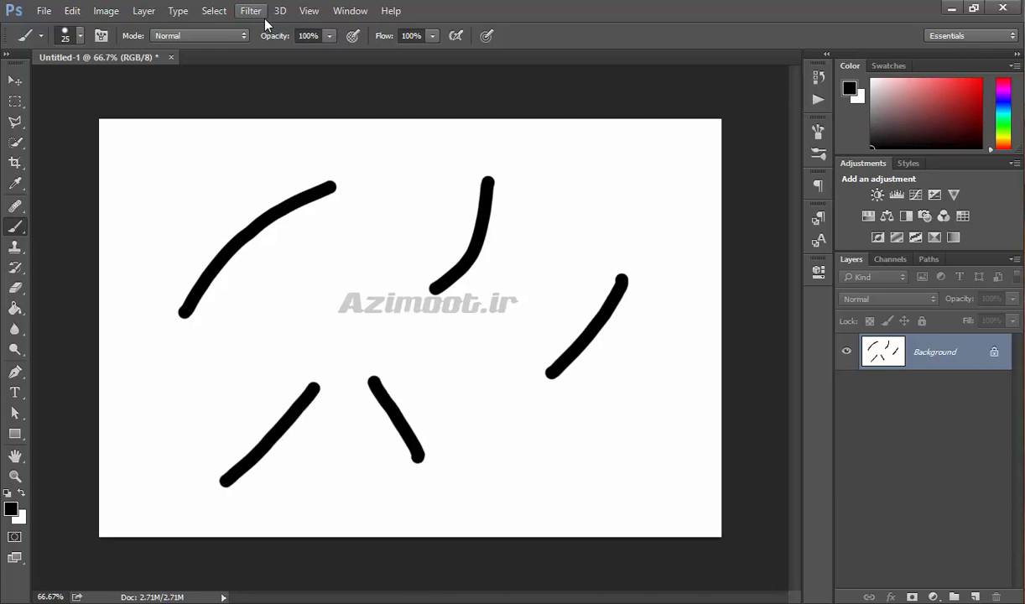
- Paint a looping brush stroke over the upper strokes
key(alt+e)
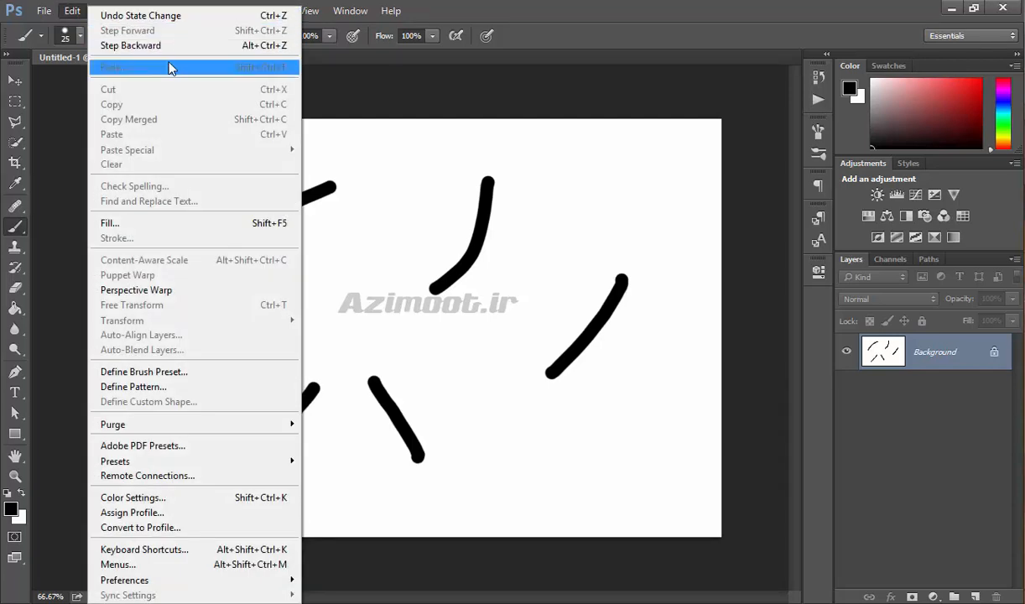
click(470, 6)
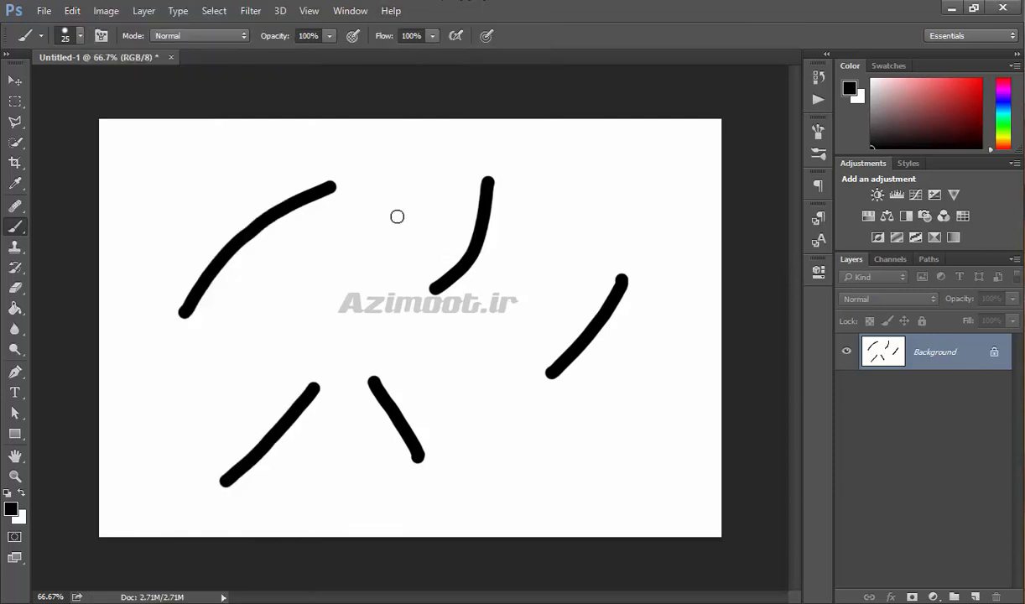
mouse_move(408, 200)
mouse_down()
mouse_move(370, 268)
mouse_move(317, 259)
mouse_move(403, 214)
mouse_move(366, 293)
mouse_move(293, 258)
mouse_move(313, 316)
mouse_move(251, 301)
mouse_move(259, 298)
mouse_move(223, 358)
mouse_up()
- Fade the last brush stroke to a lower opacity with the Fade command
click(72, 10)
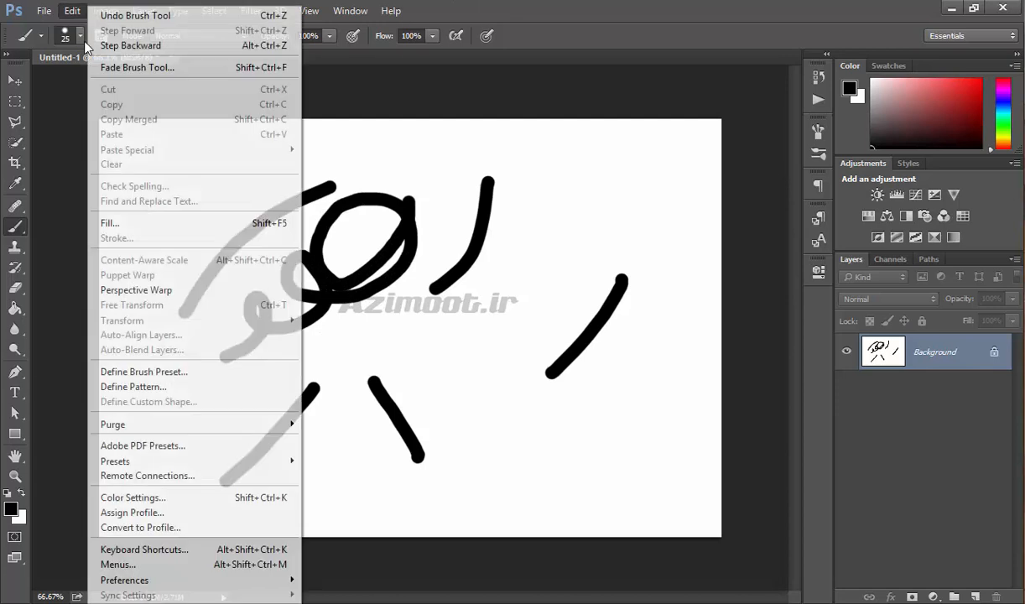
click(139, 66)
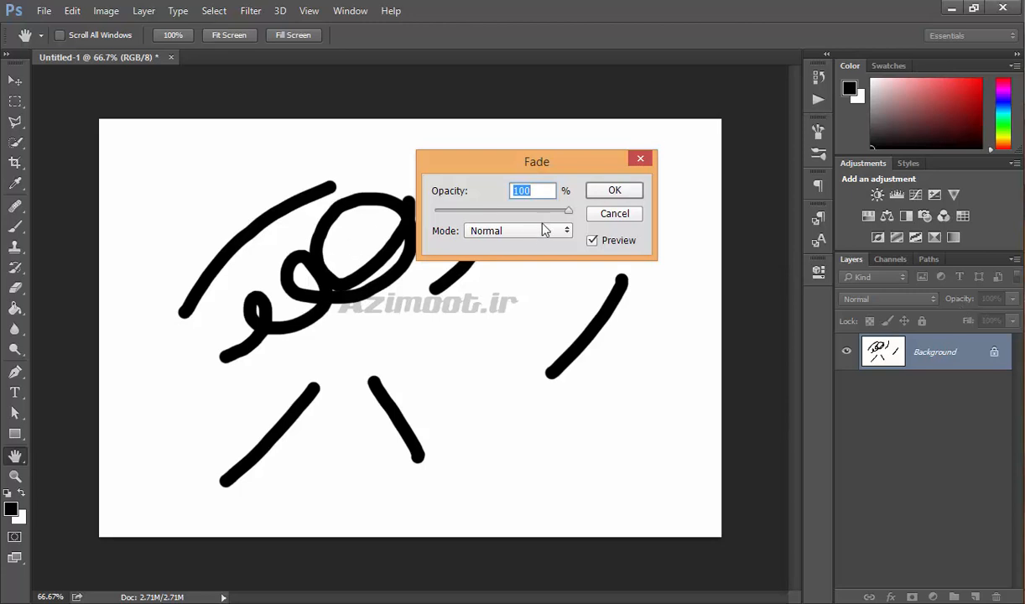
mouse_move(549, 218)
mouse_down()
mouse_move(453, 217)
mouse_move(571, 221)
mouse_move(597, 208)
mouse_up()
drag(514, 216, 506, 214)
click(613, 196)
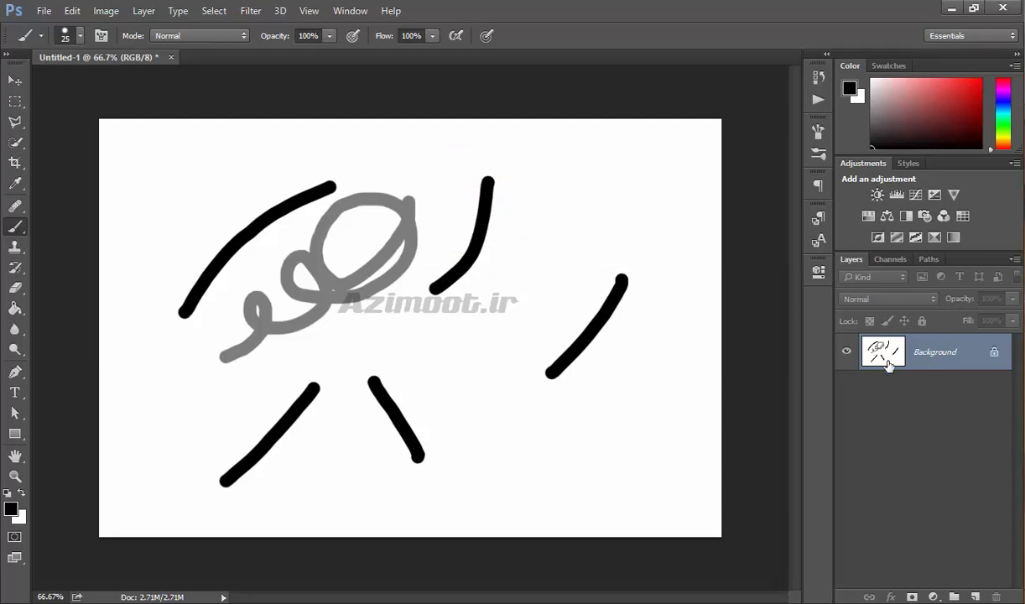
- Duplicate the Background layer
click(80, 11)
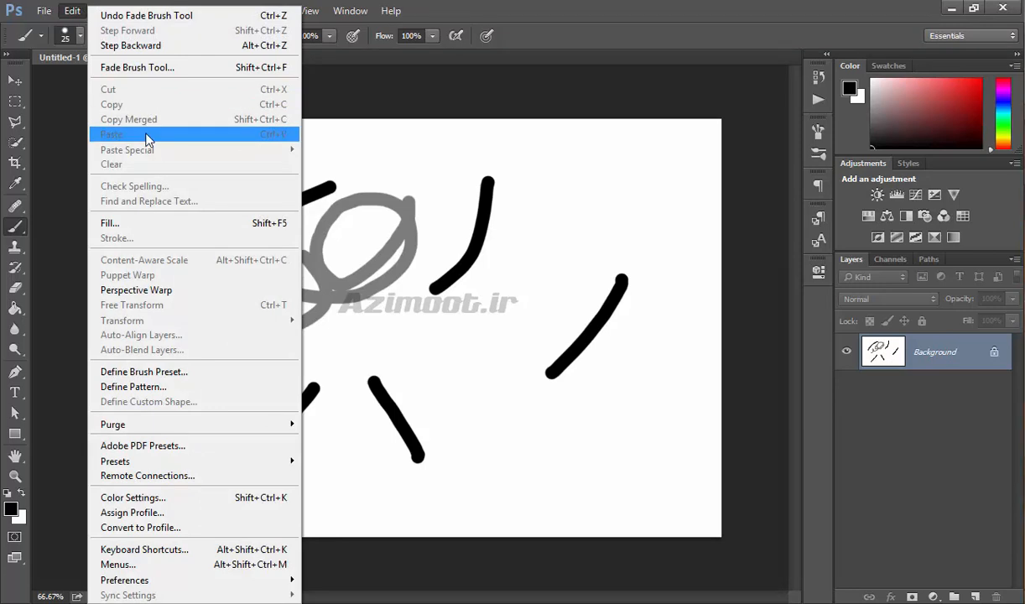
click(954, 424)
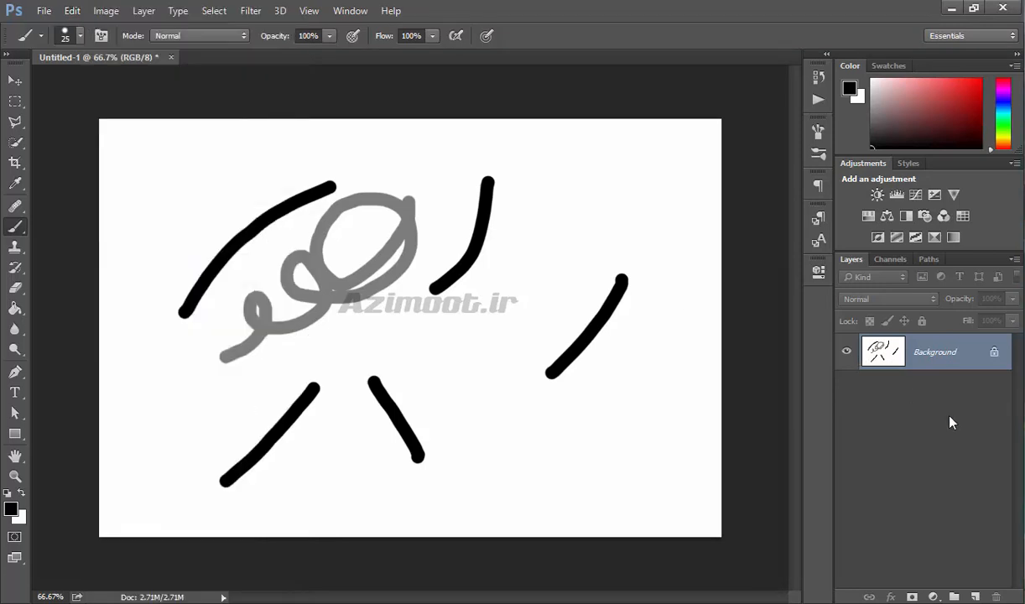
drag(954, 367, 972, 596)
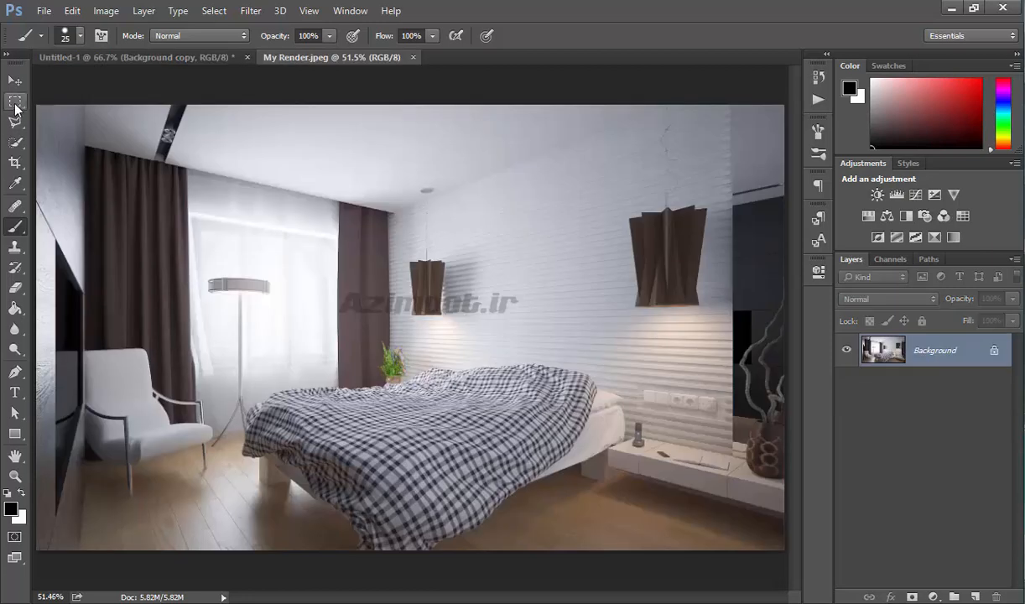
- Make a rectangular selection around the small pendant lamp in the render and copy it
click(15, 102)
drag(390, 248, 471, 323)
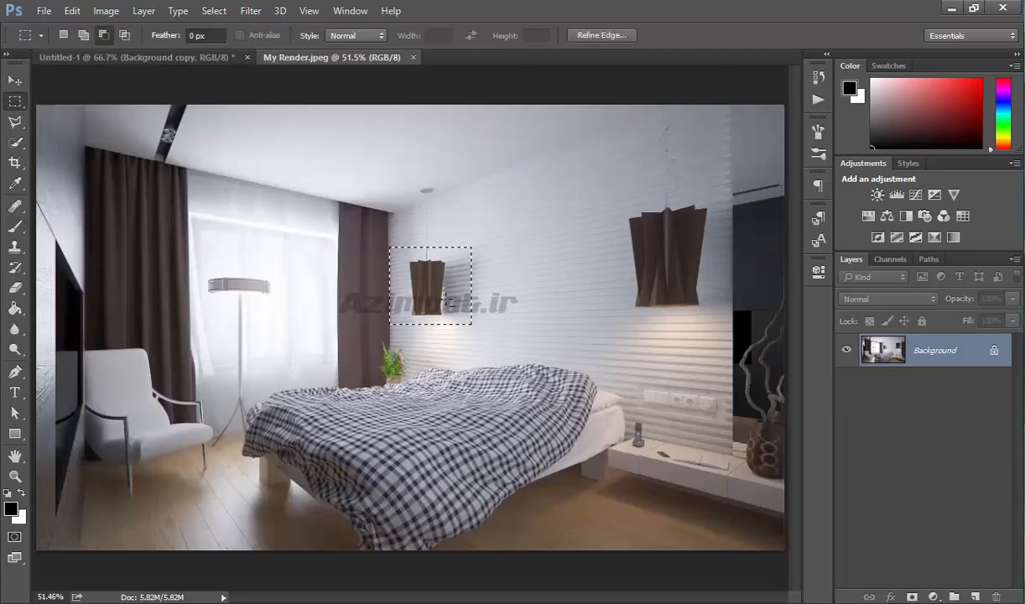
click(106, 11)
mouse_move(73, 14)
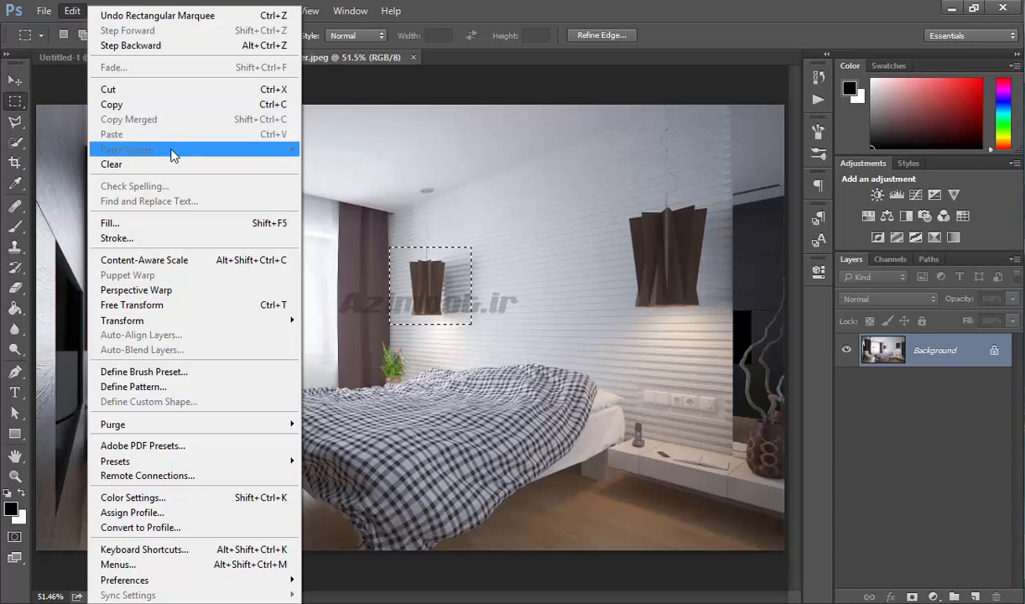
click(138, 104)
- Paste the copied lamp in place on a new layer
click(78, 8)
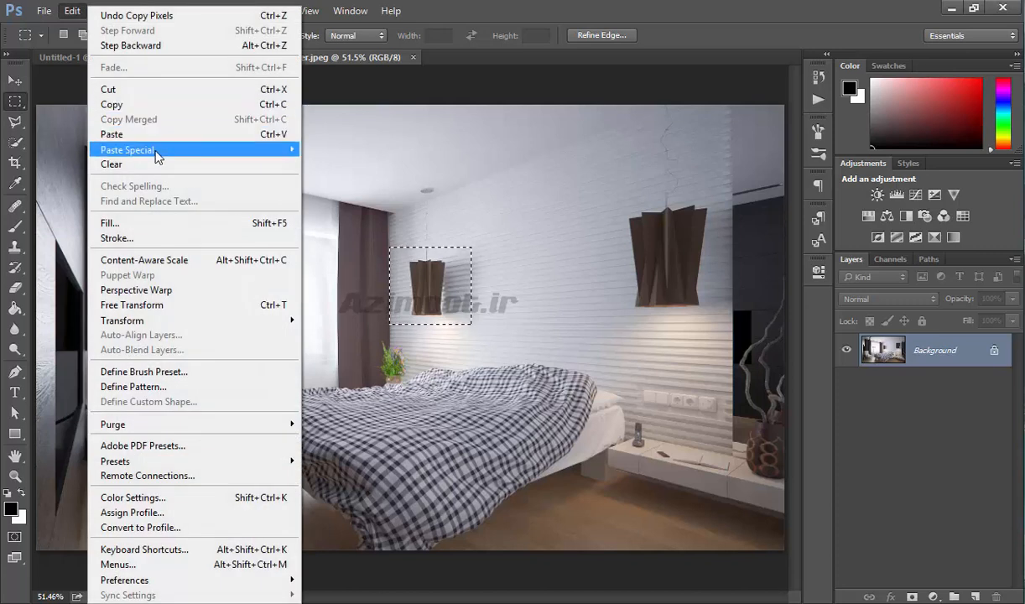
mouse_move(167, 155)
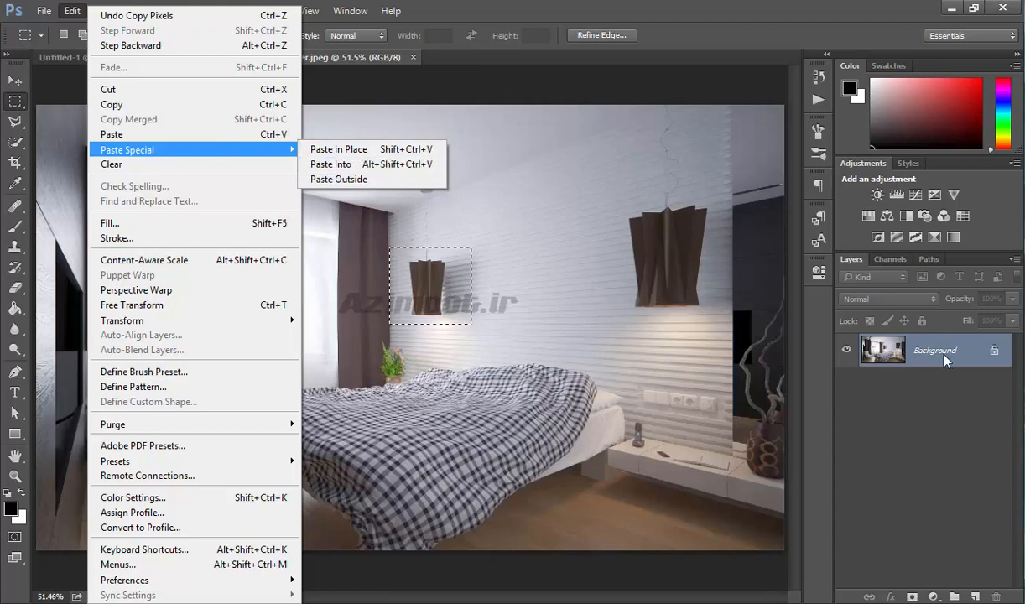
click(373, 156)
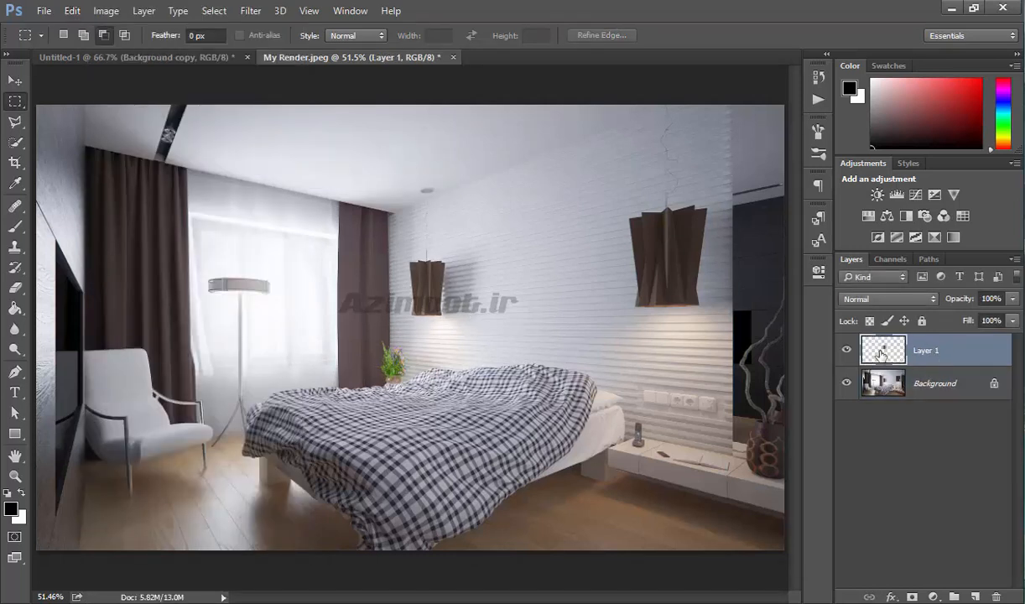
- Hide and reshow the Background layer to inspect the pasted lamp, then undo the paste
click(847, 384)
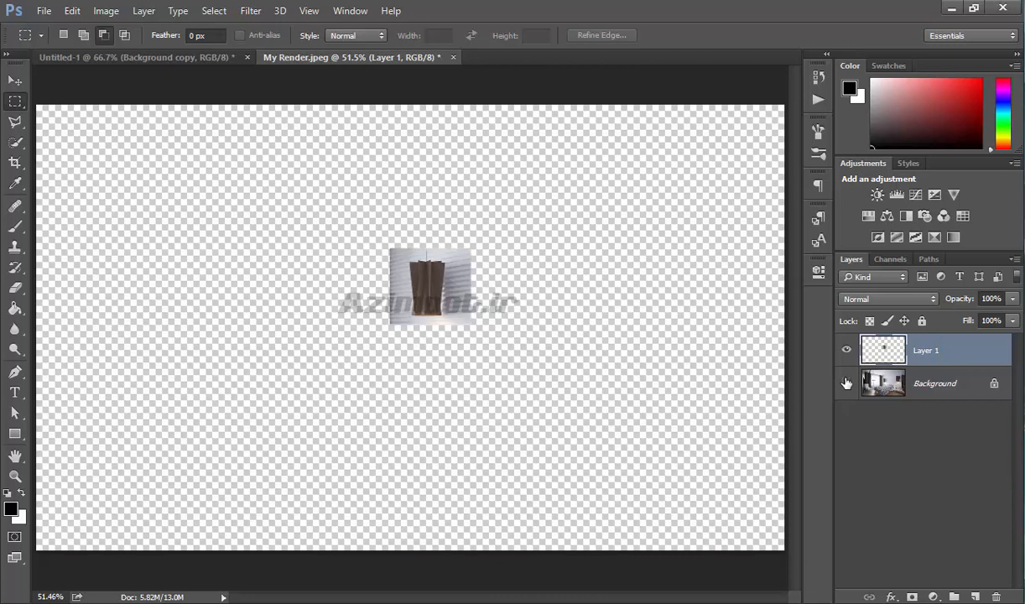
click(848, 383)
key(ctrl+z)
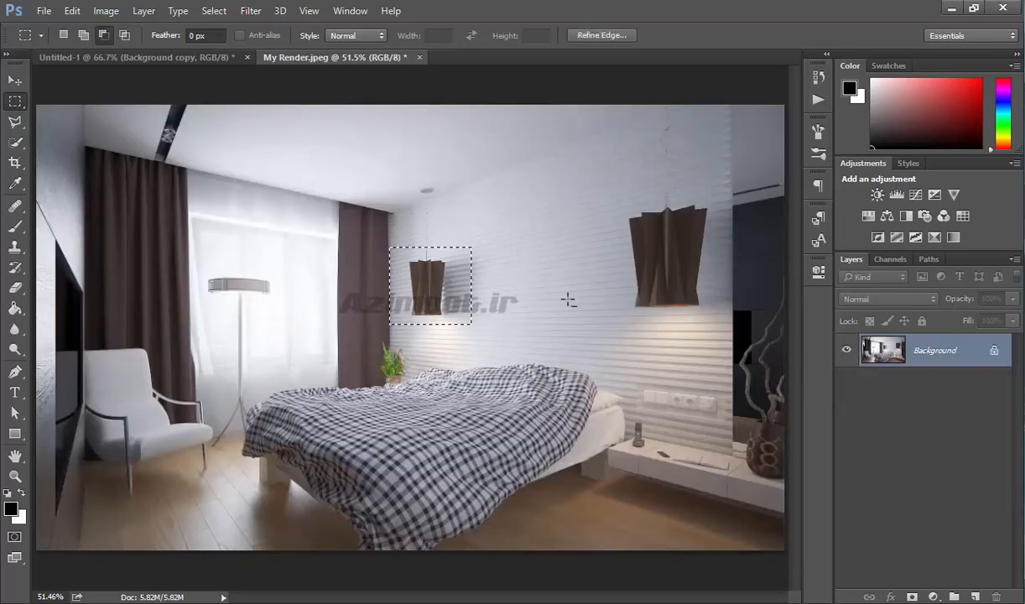
- Paste the copied lamp into the selection, then undo it
click(73, 12)
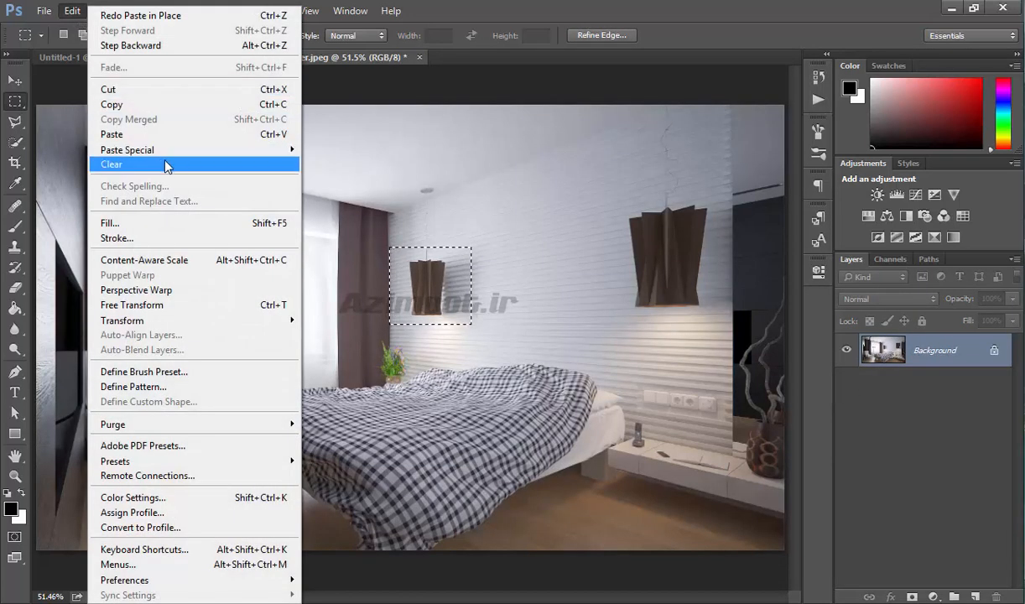
click(349, 171)
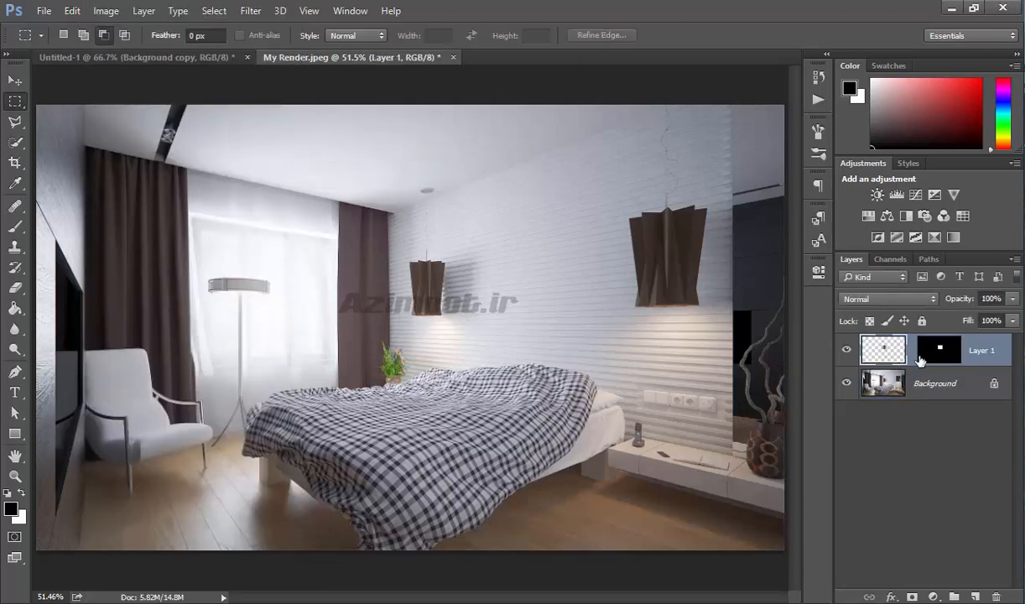
key(ctrl+z)
- Paste the copied lamp outside the selection, then undo it
click(73, 11)
click(340, 176)
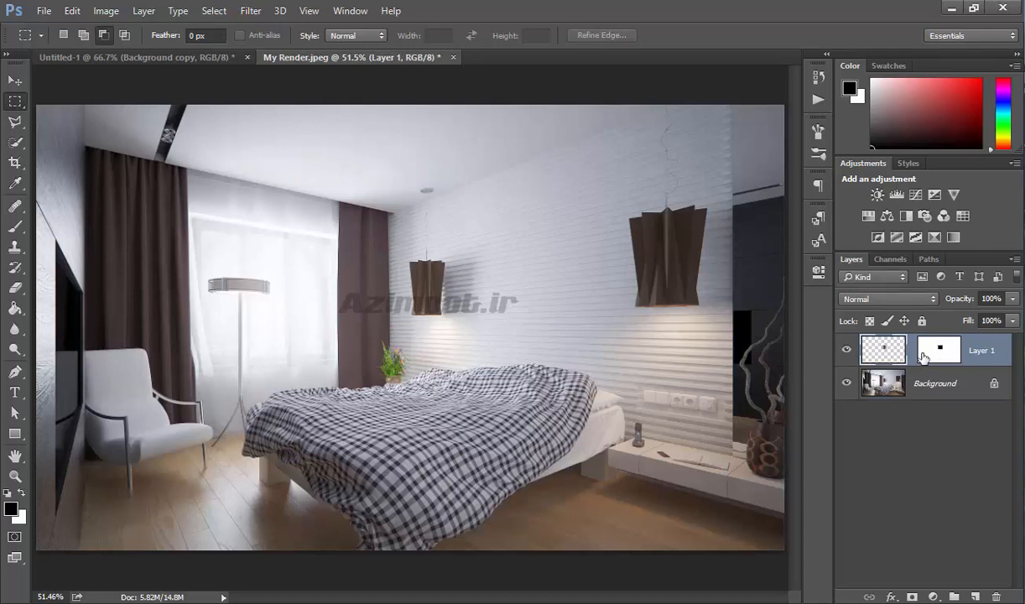
key(ctrl+z)
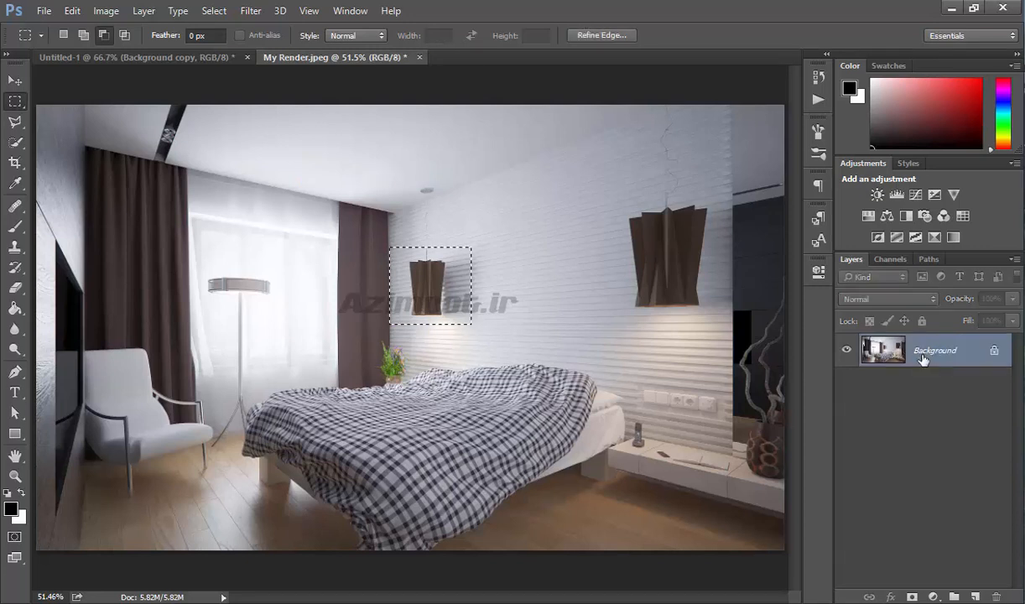
- Duplicate the render's Background layer
click(70, 11)
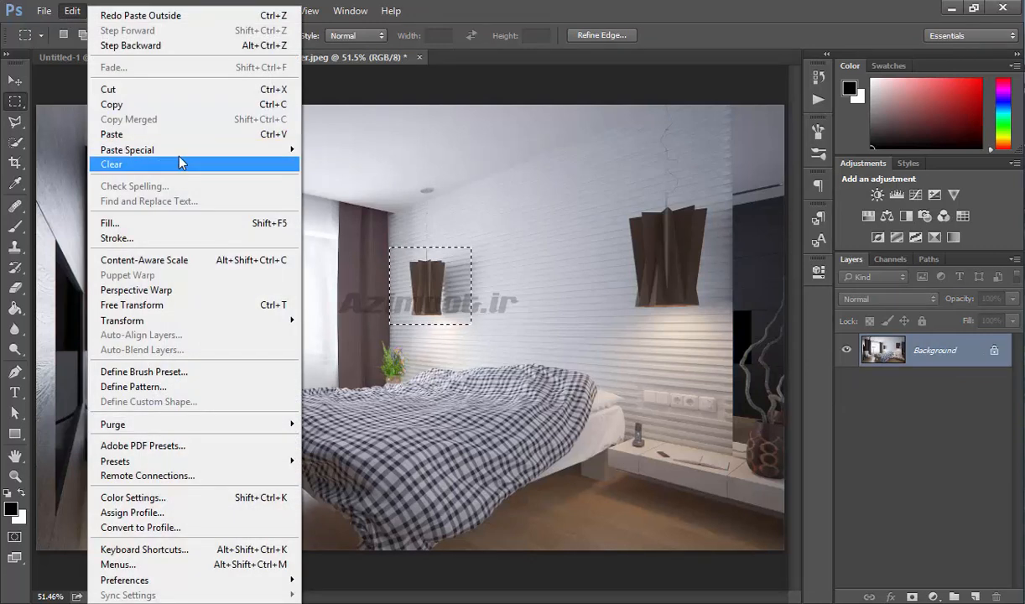
click(959, 423)
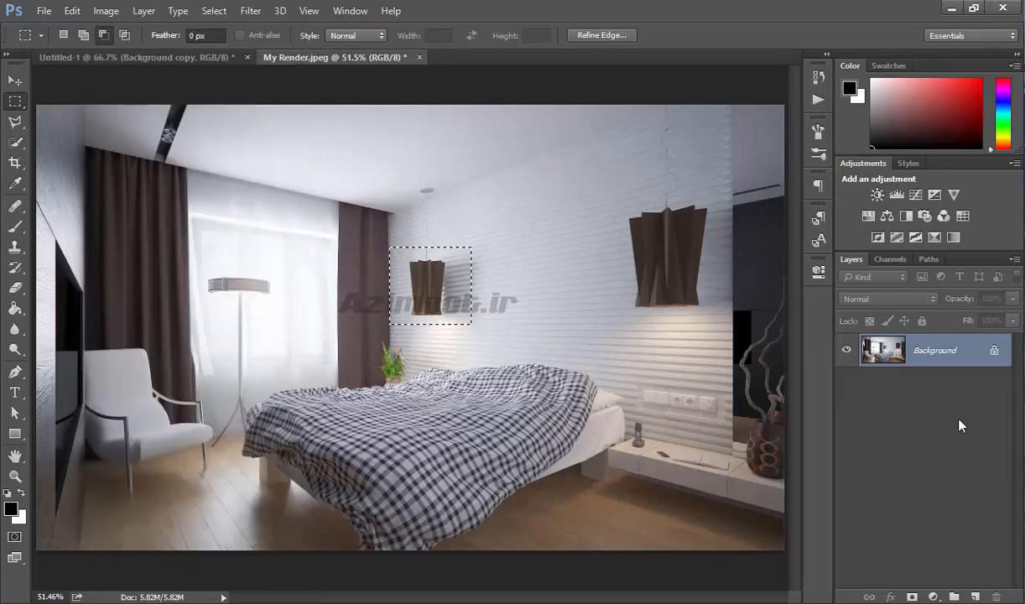
drag(885, 356, 974, 596)
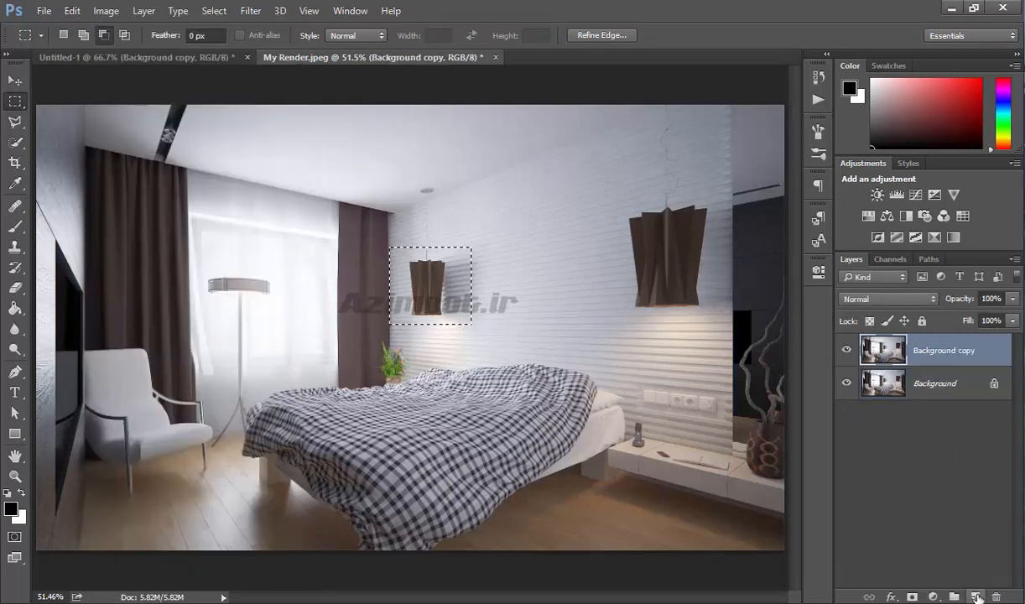
- Apply a 1 px black stroke centred on the selection edge with the Stroke command
key(v)
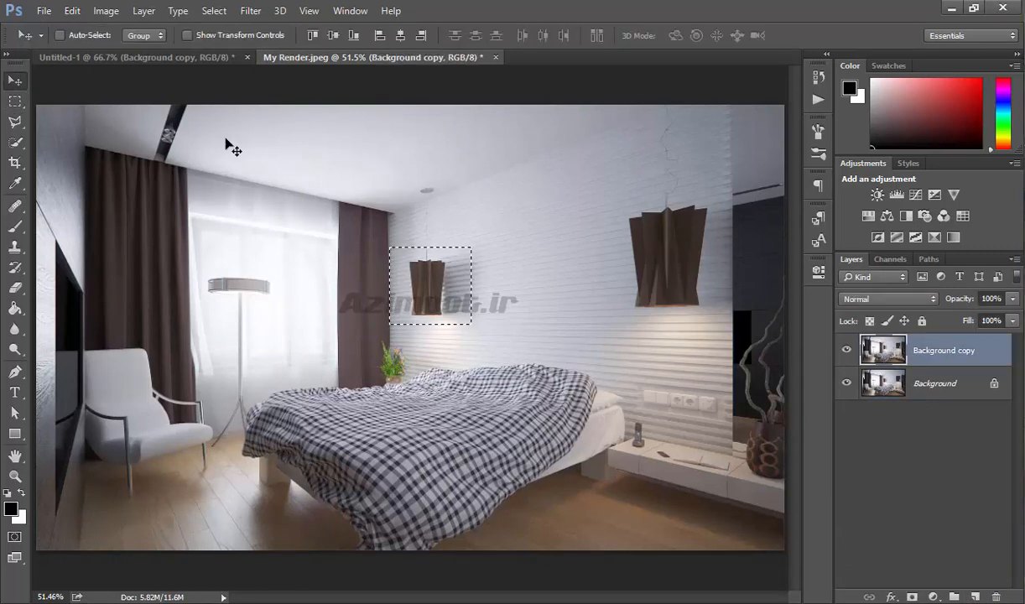
click(72, 10)
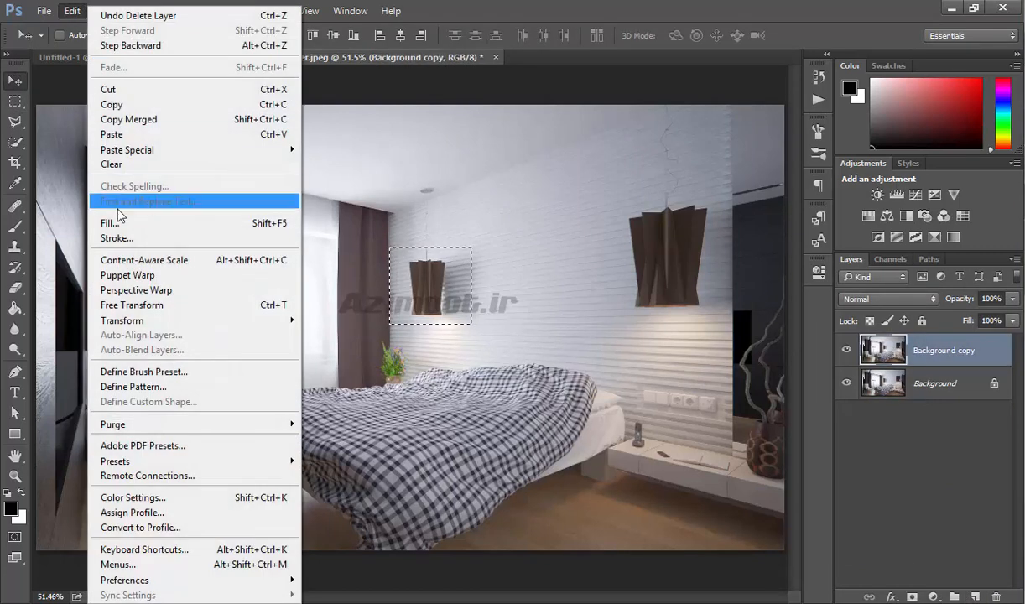
click(118, 238)
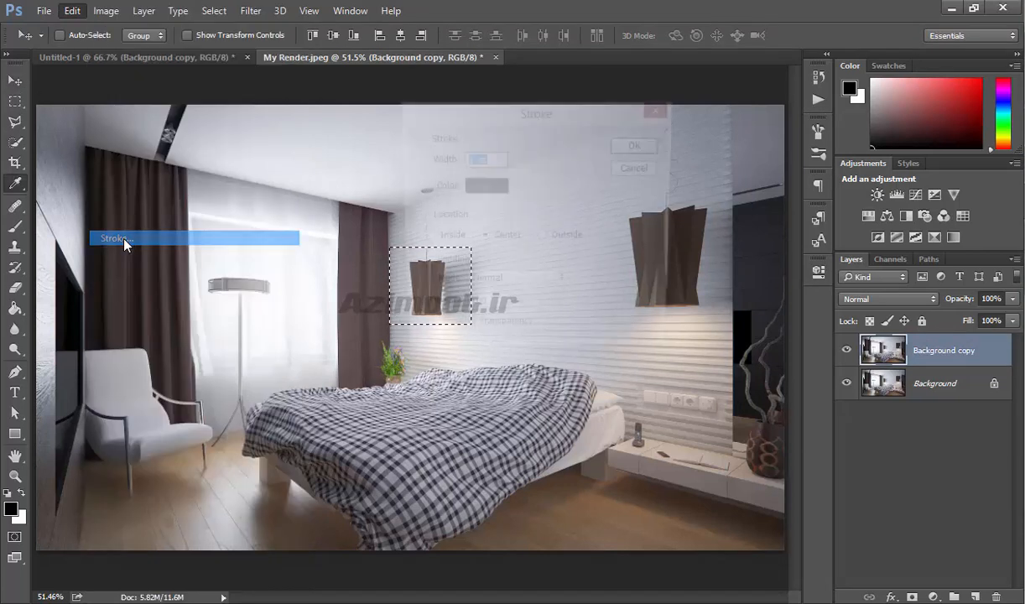
mouse_move(459, 115)
mouse_down()
mouse_move(597, 141)
mouse_move(609, 163)
mouse_up()
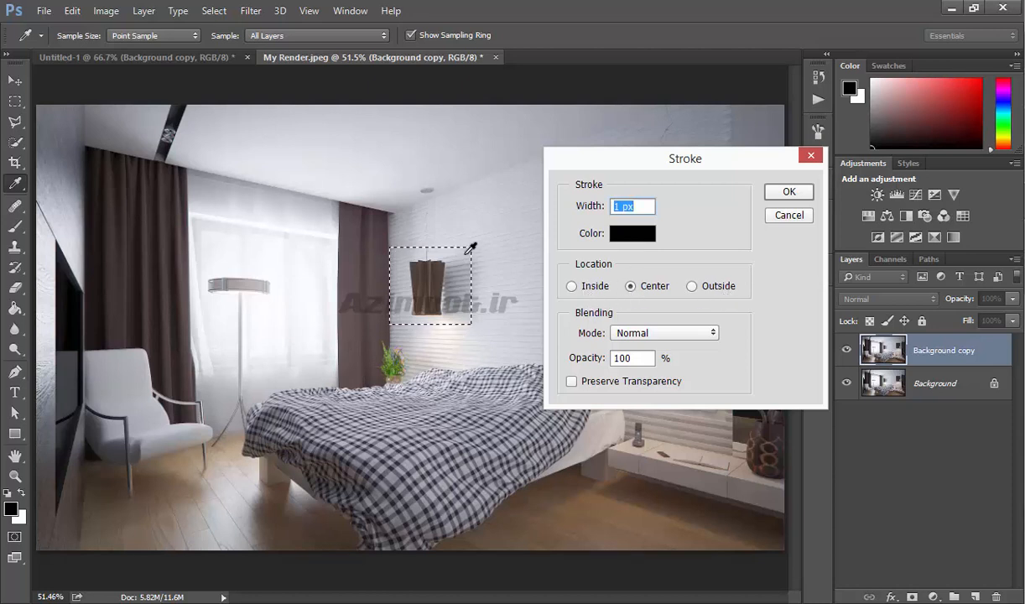
click(778, 195)
- Deselect the rectangular selection around the lamp
key(v)
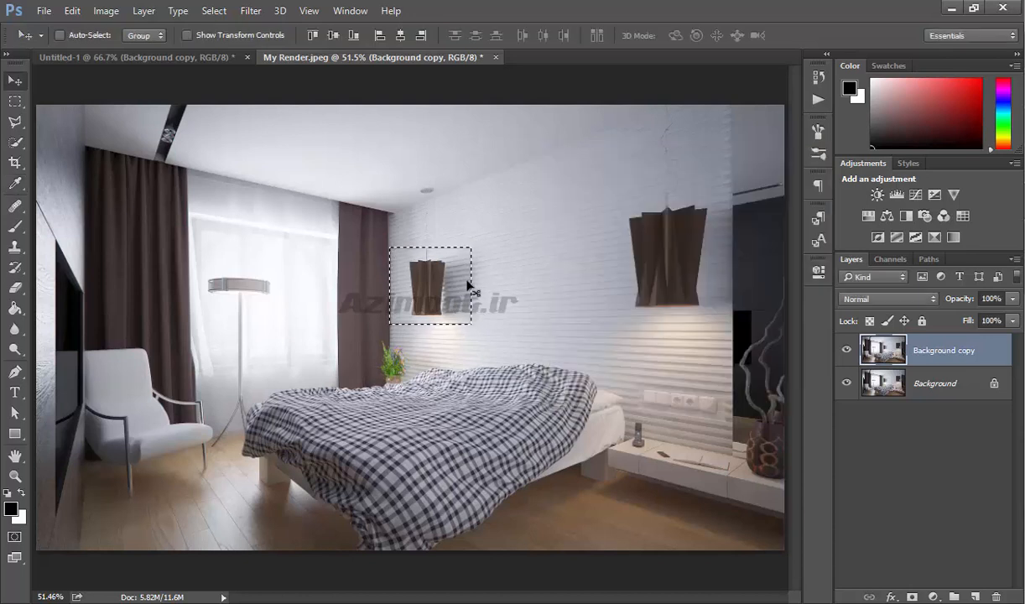
key(ctrl)
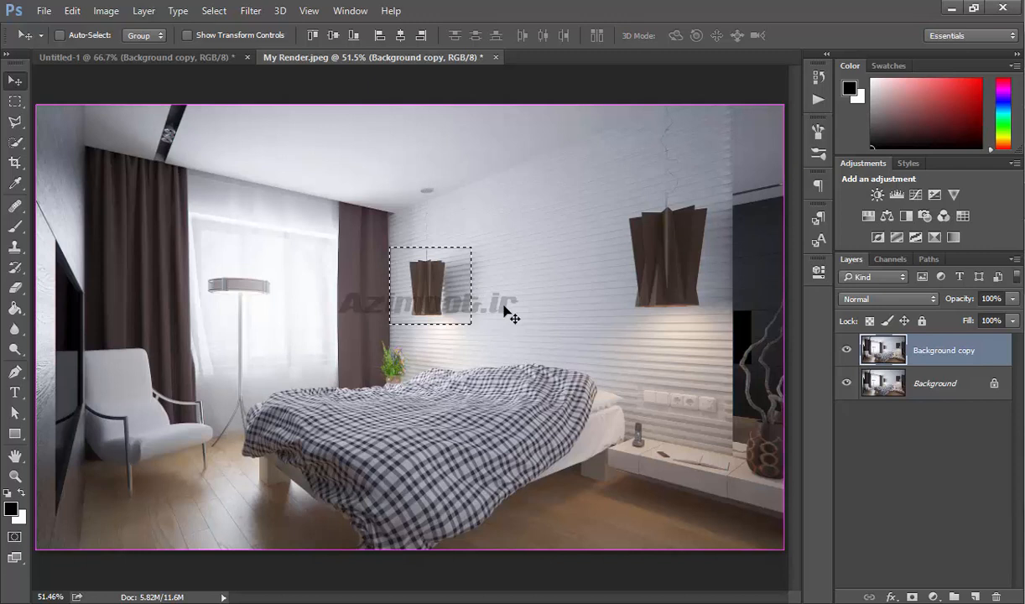
key(ctrl+d)
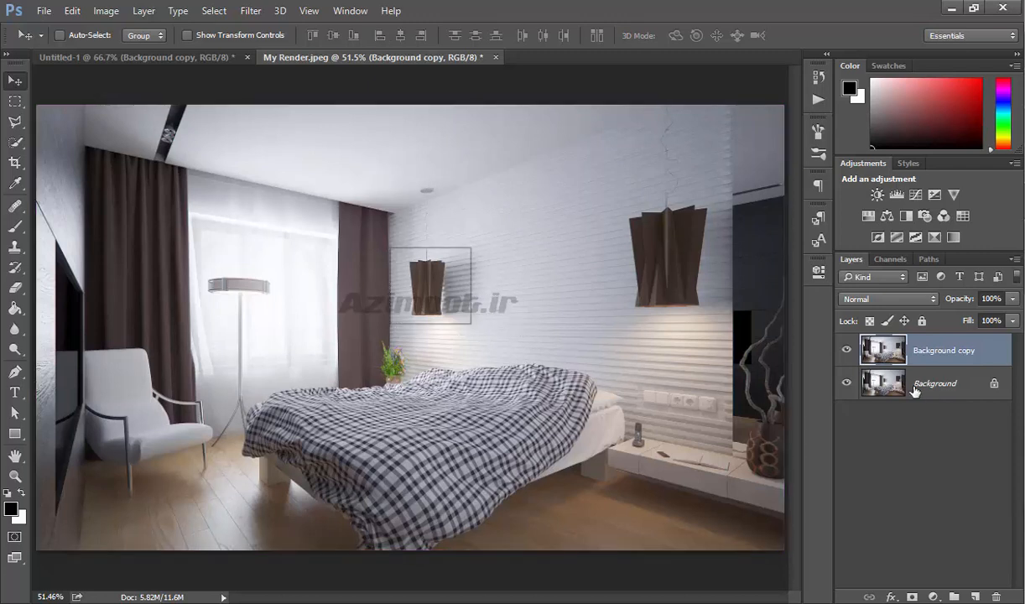
- Add the text Azimoot in a text box drawn near the ceiling of the render
click(14, 391)
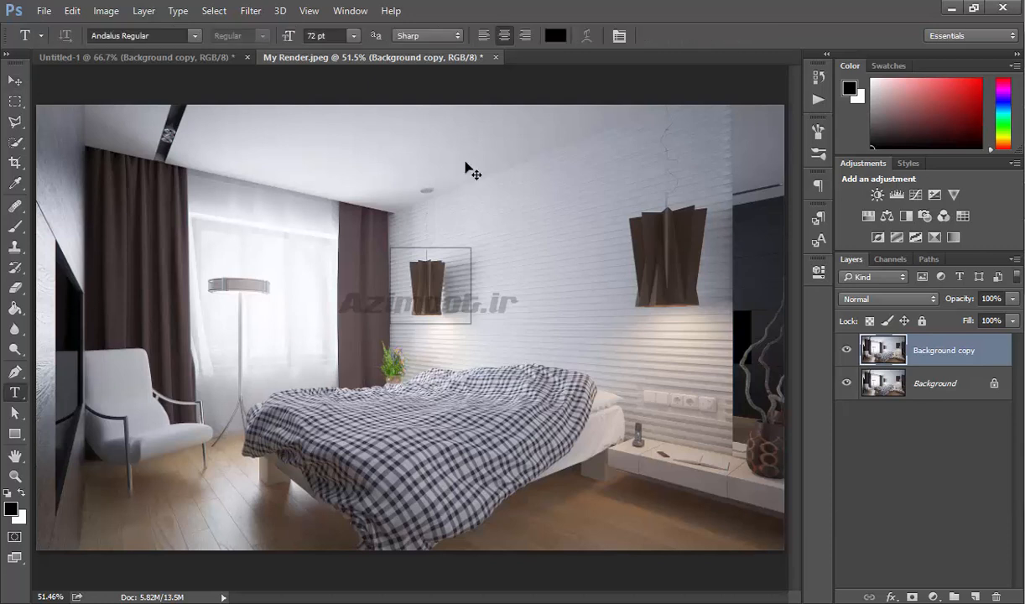
drag(343, 124, 545, 200)
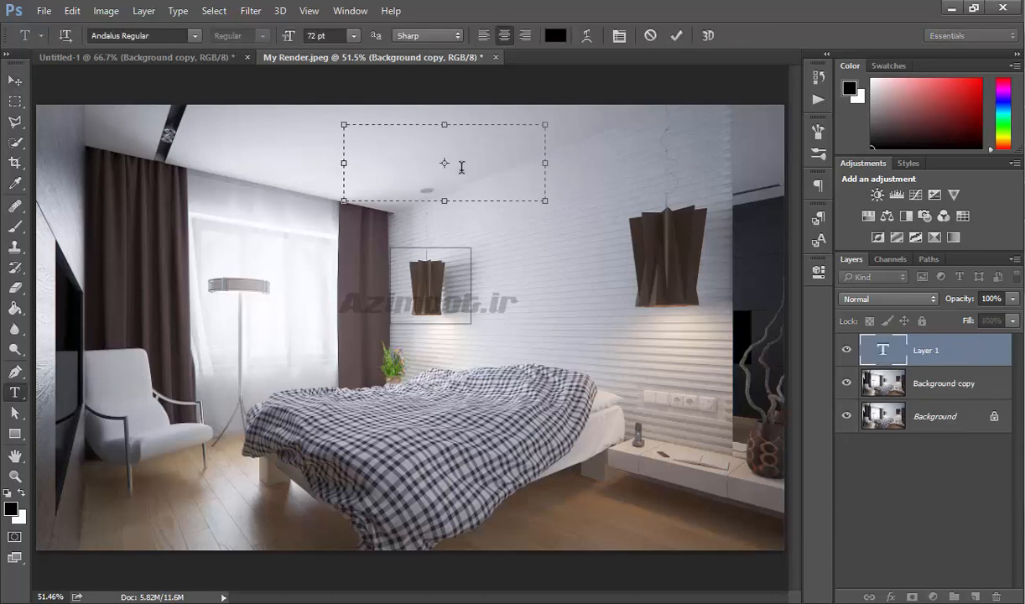
text(Azimoot)
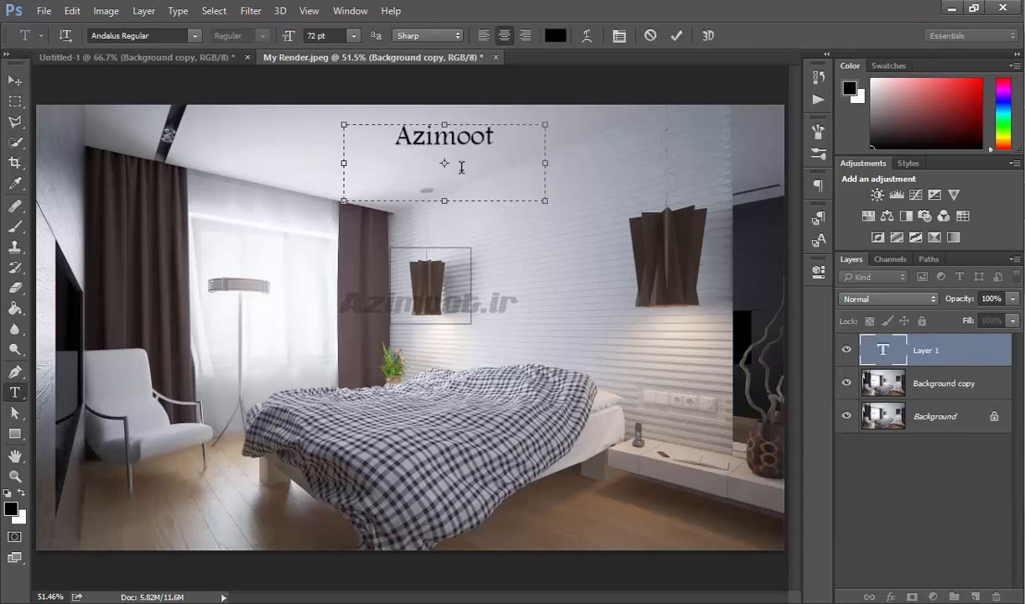
- Open the text layer's Layer Style and try a Stroke effect, then cancel the dialog
double_click(958, 344)
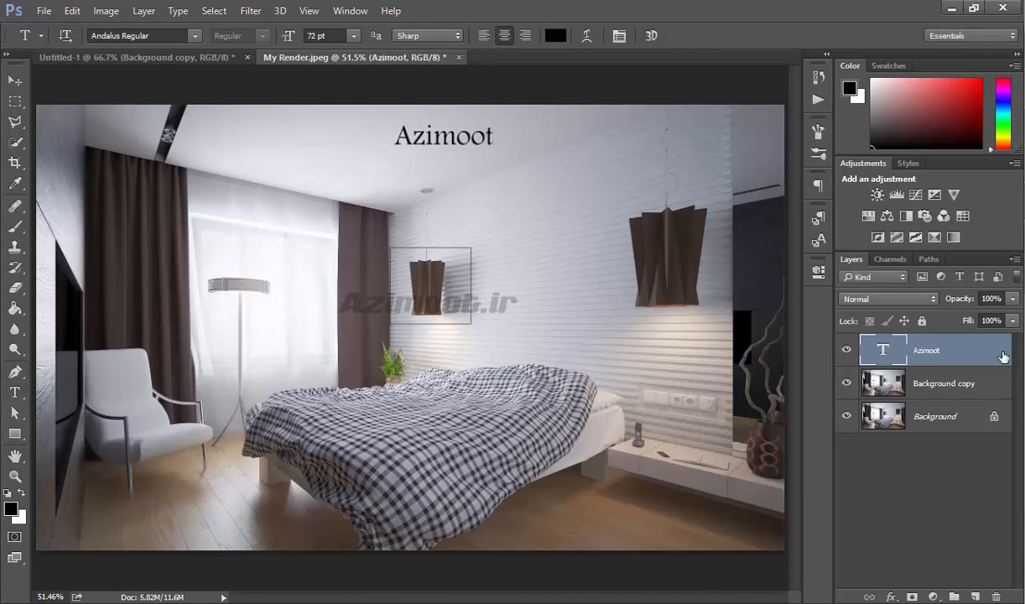
click(480, 188)
mouse_move(501, 72)
mouse_down()
mouse_move(660, 77)
mouse_move(690, 115)
mouse_up()
mouse_move(841, 171)
mouse_down()
mouse_move(876, 166)
mouse_move(794, 167)
mouse_up()
drag(844, 225, 869, 228)
mouse_move(847, 170)
mouse_down()
mouse_move(872, 172)
mouse_move(838, 167)
mouse_up()
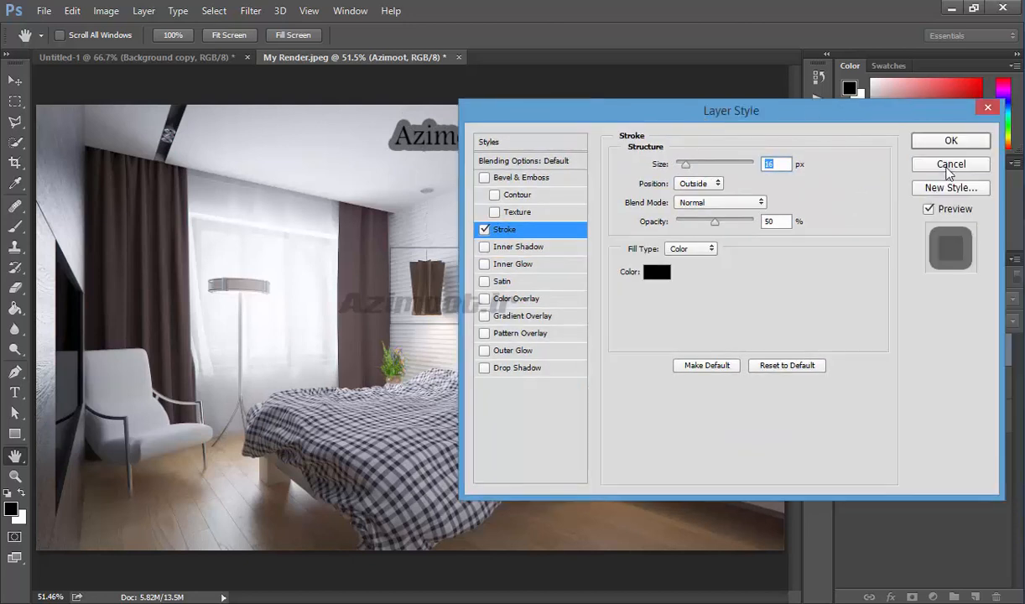
click(939, 164)
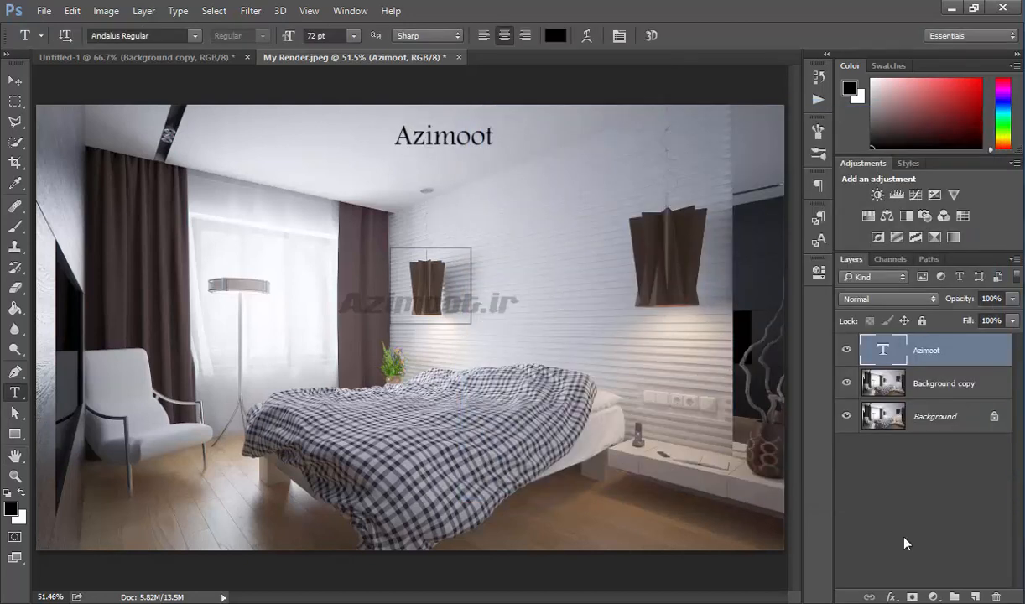
- Delete the Azimoot text layer
click(995, 597)
click(72, 10)
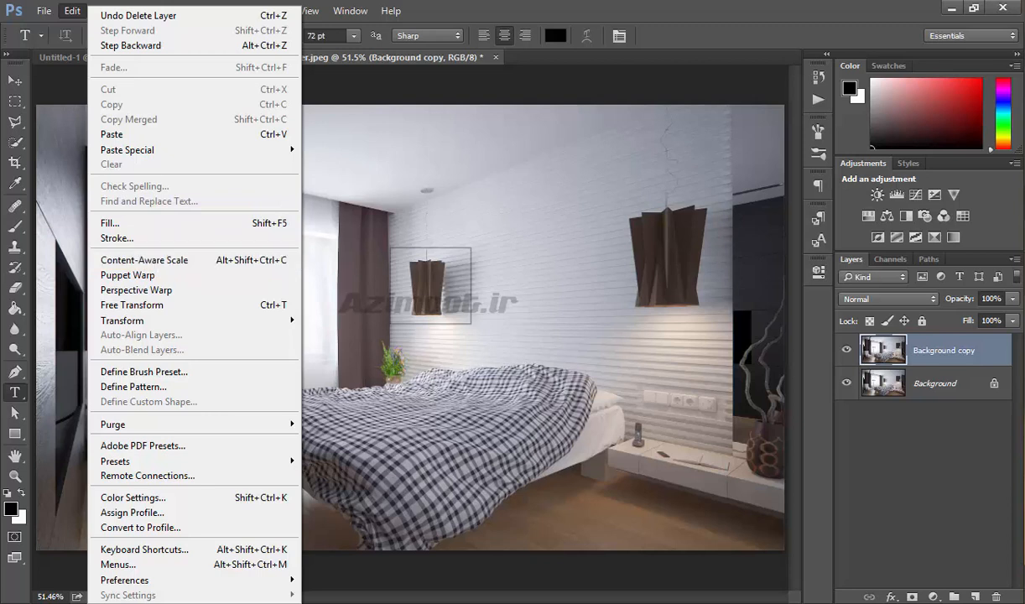
click(964, 426)
- Delete the stroked Background copy layer and duplicate the Background layer again
click(984, 364)
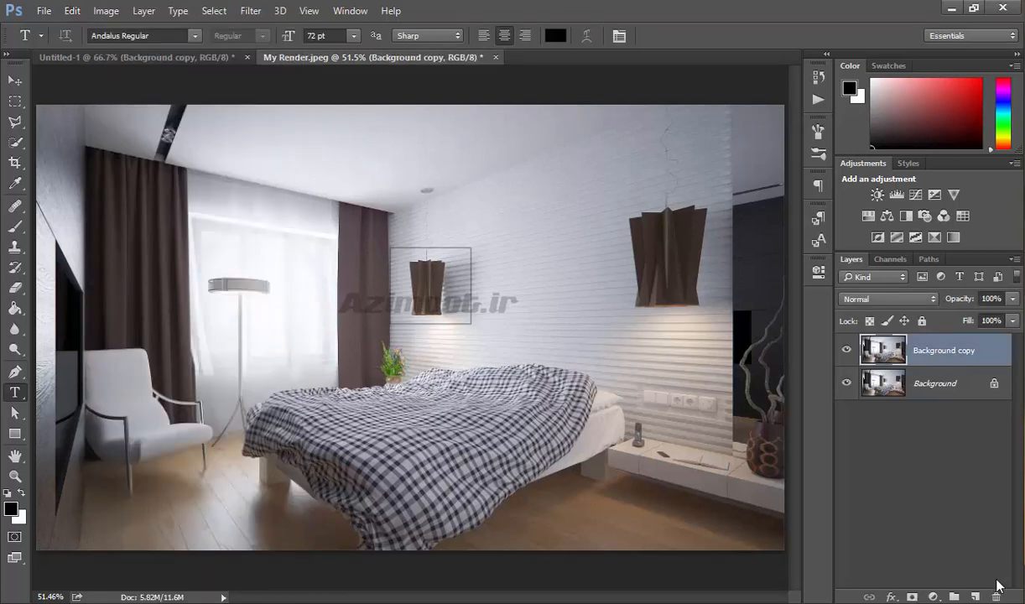
click(996, 596)
drag(931, 351, 974, 596)
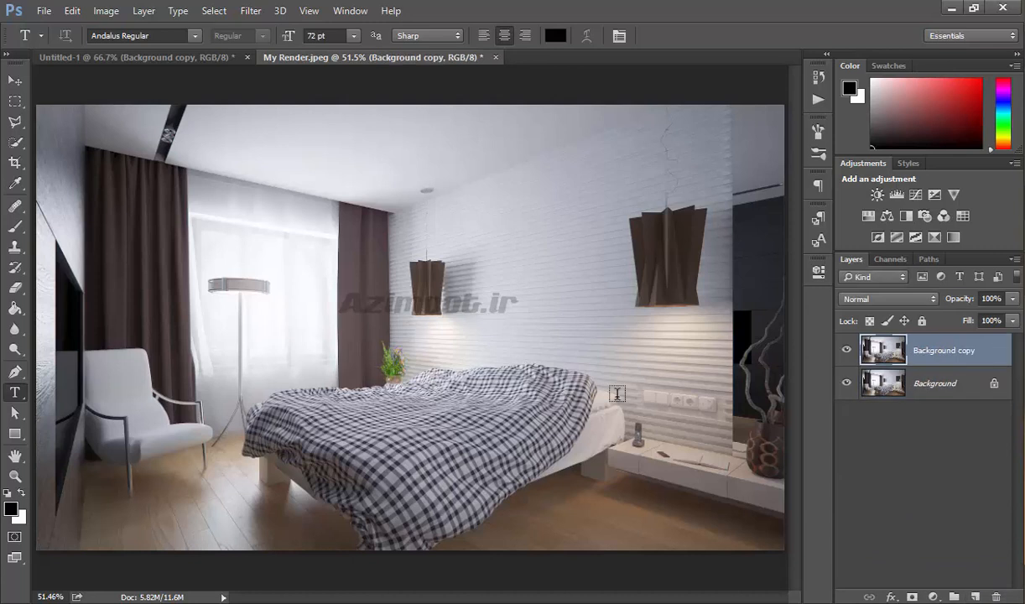
key(ctrl+t)
drag(762, 332, 726, 327)
key(Escape)
key(t)
- Try Content-Aware Scale to narrow the Background copy to about 82% width
click(72, 11)
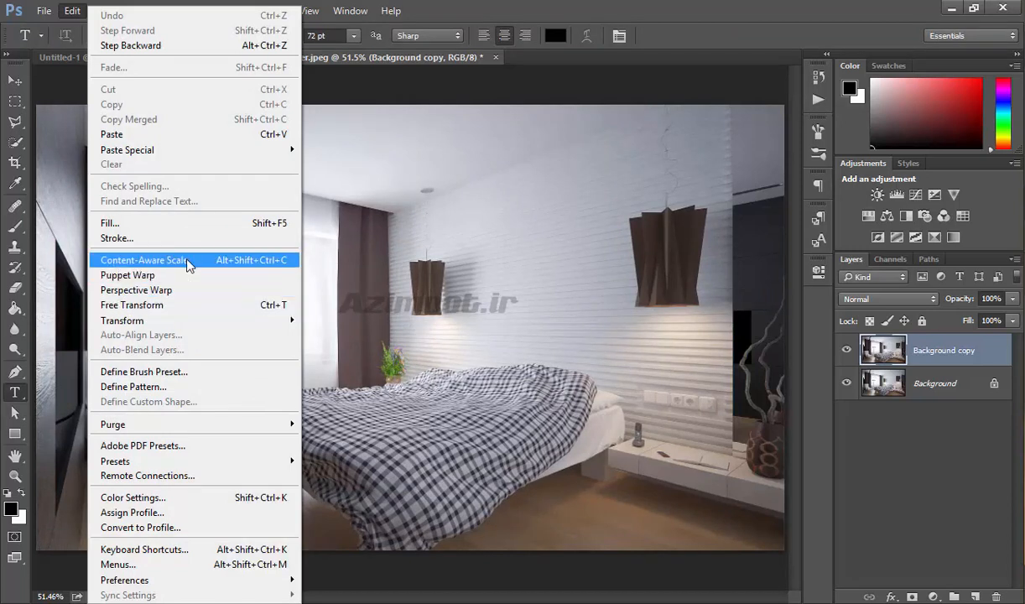
click(189, 263)
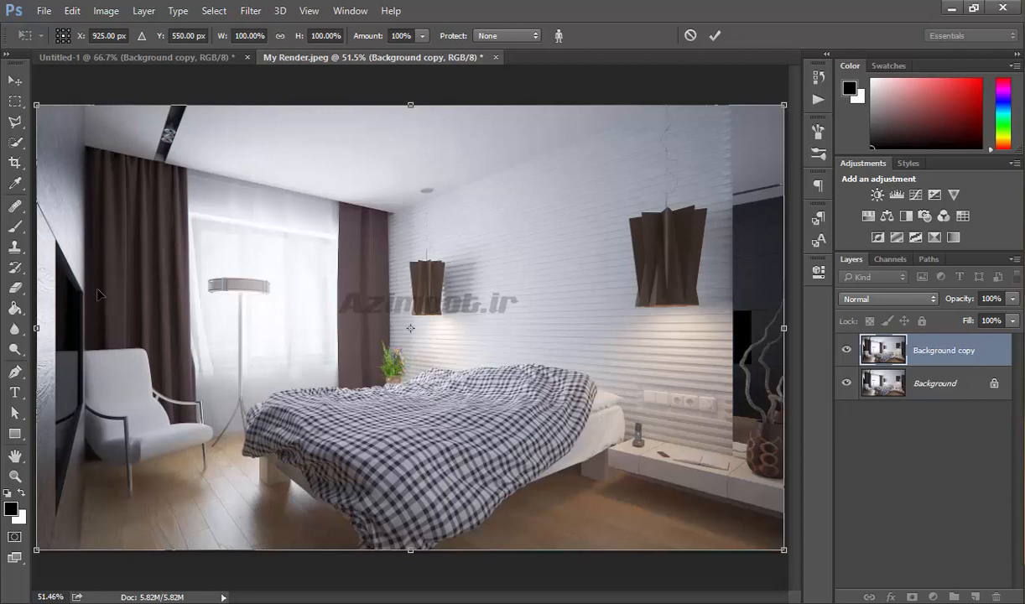
drag(783, 328, 651, 329)
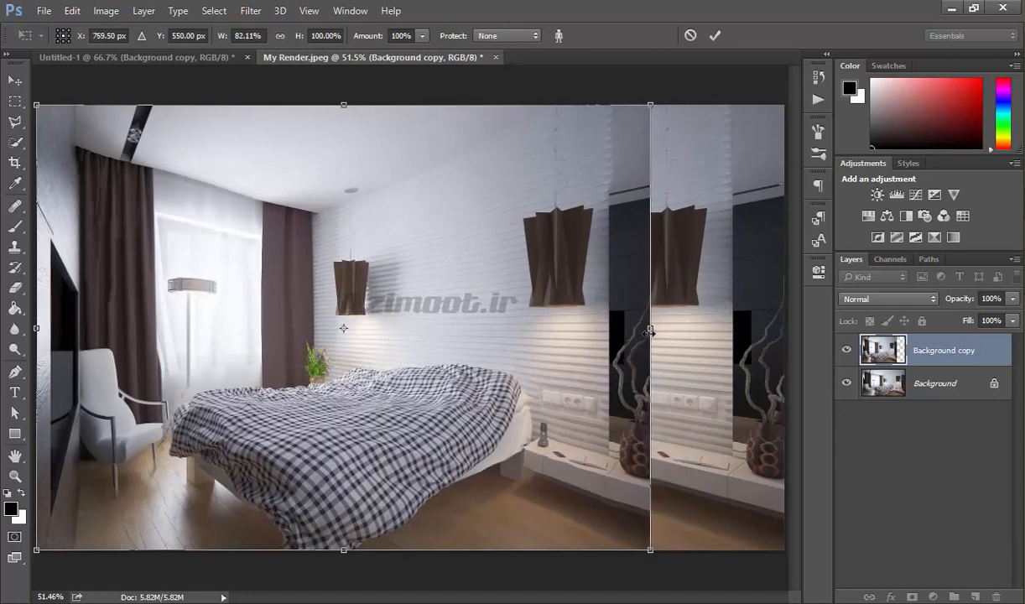
key(Return)
- Try Free Transform to narrow the layer to about 57% width, then cancel it
key(ctrl+t)
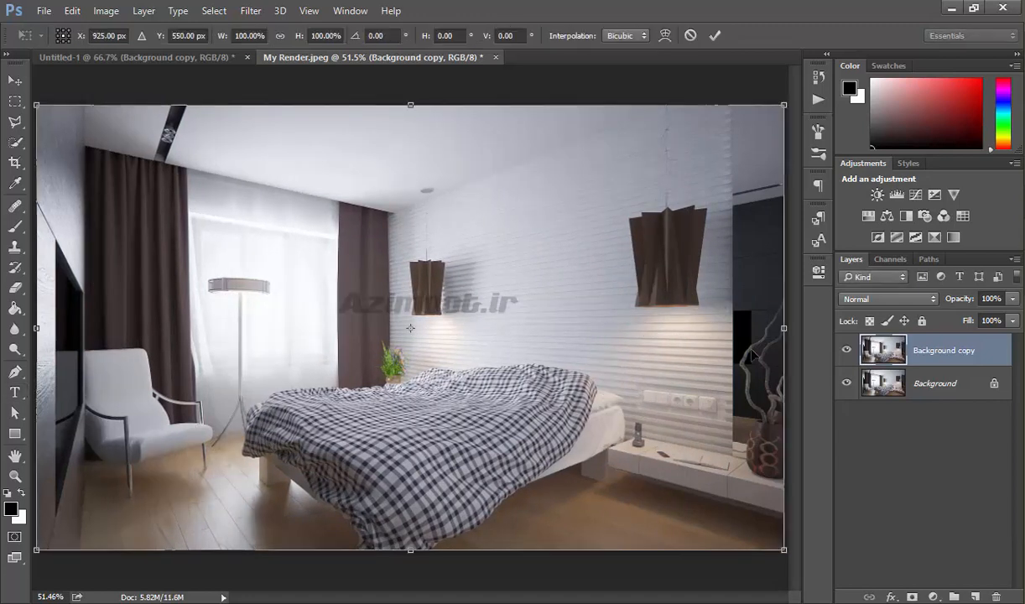
drag(784, 328, 465, 326)
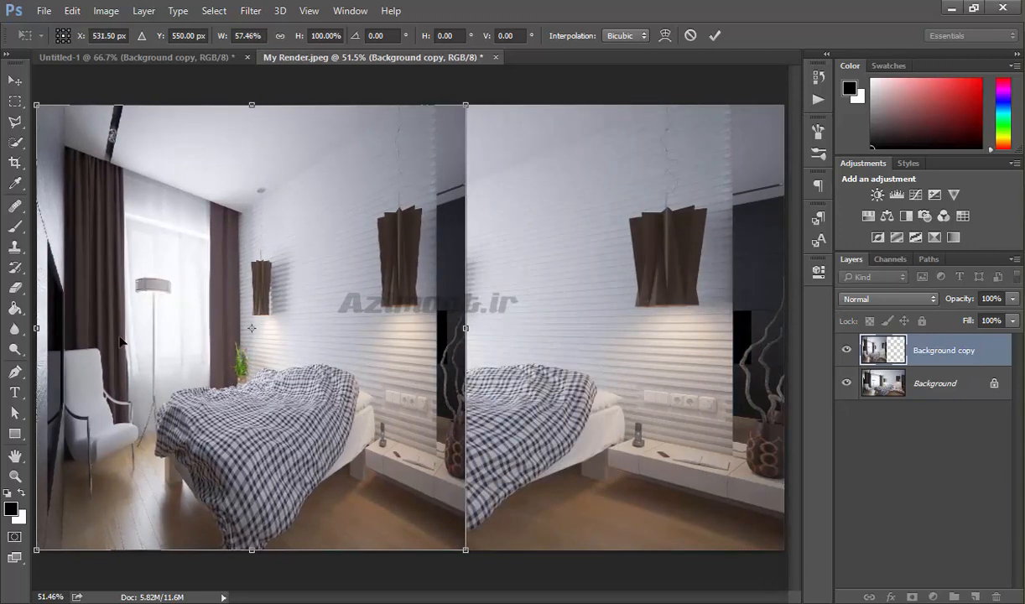
key(Escape)
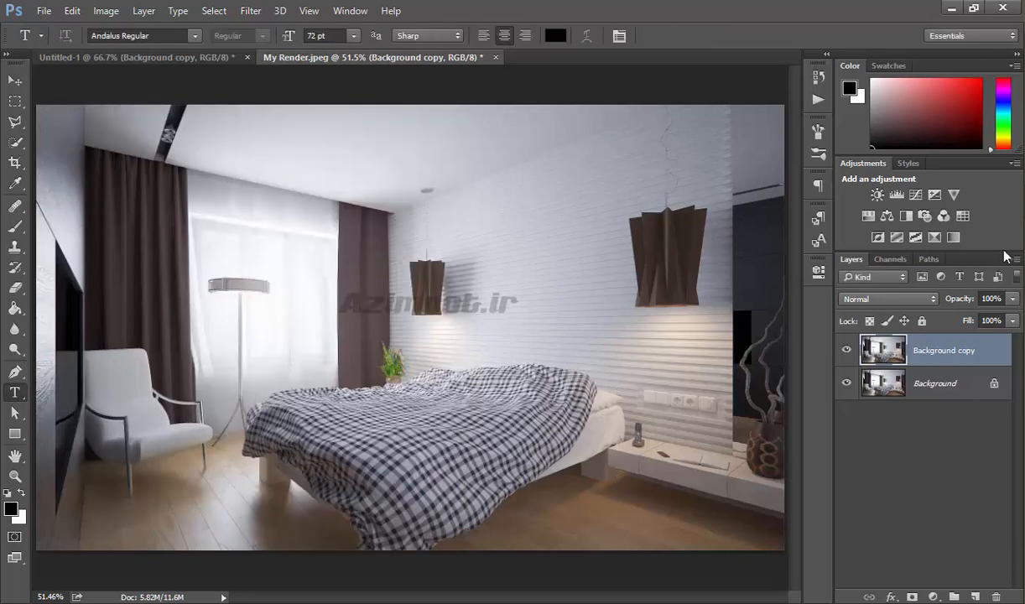
- Place the vp_business_v2_206 image as an embedded object beside the left wall and commit it
click(72, 11)
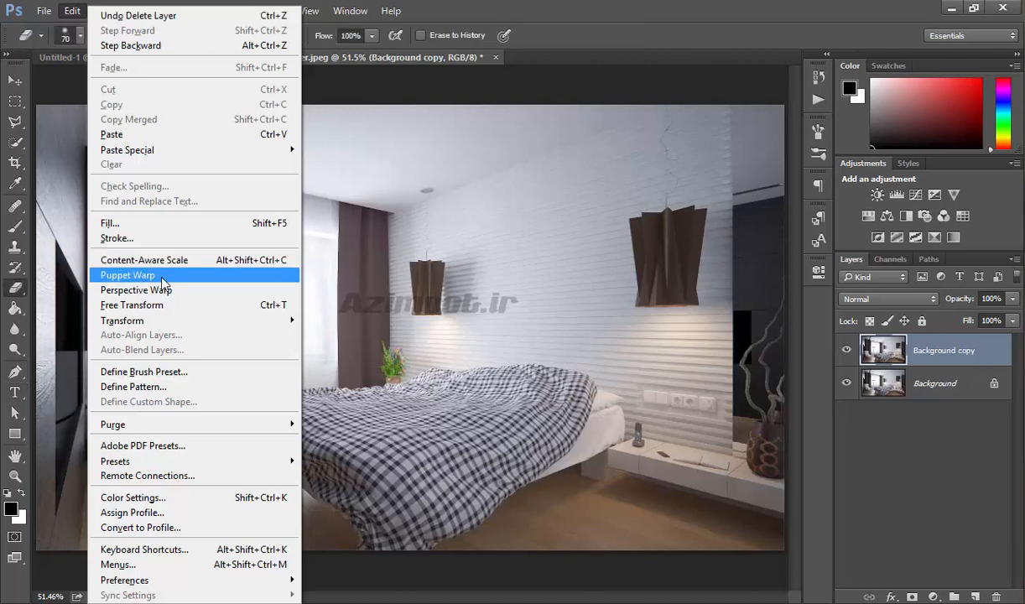
click(596, 93)
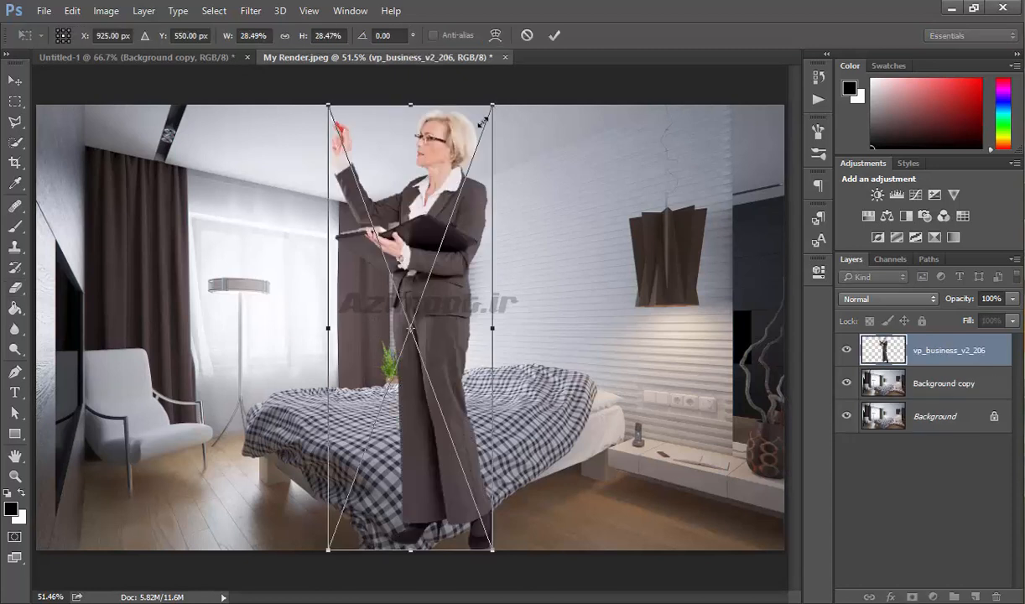
drag(474, 102, 258, 232)
drag(217, 345, 197, 374)
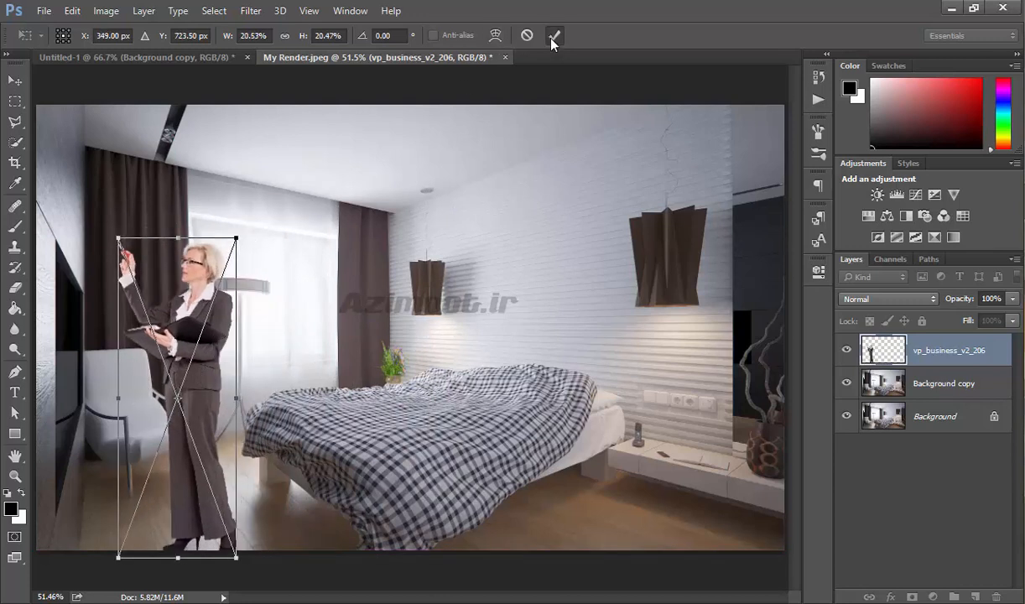
click(551, 36)
key(e)
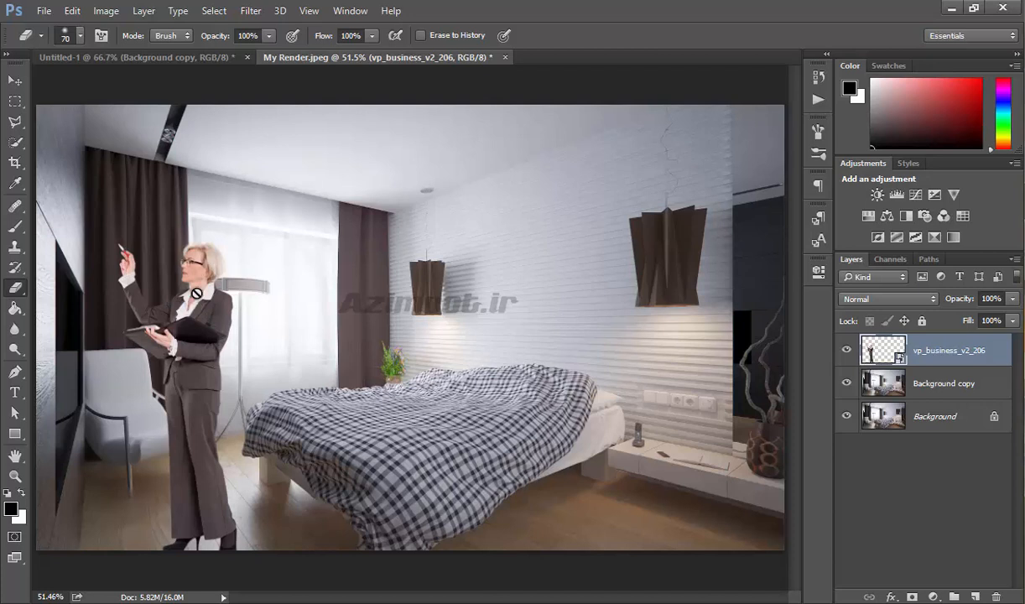
- Puppet Warp the woman's figure, pinning her body and bending her raised arm down toward the wall screen
click(72, 11)
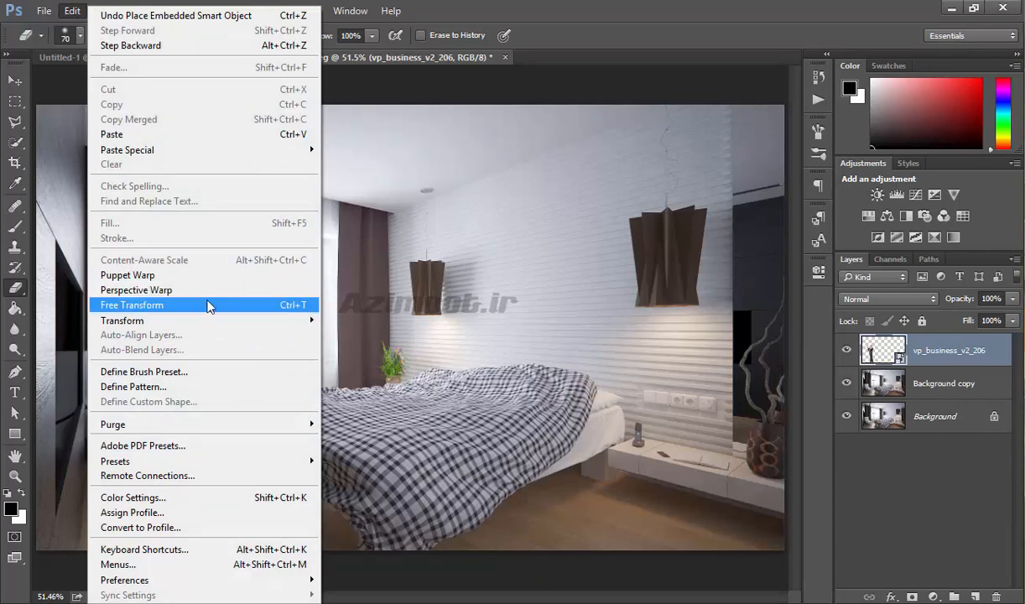
click(166, 279)
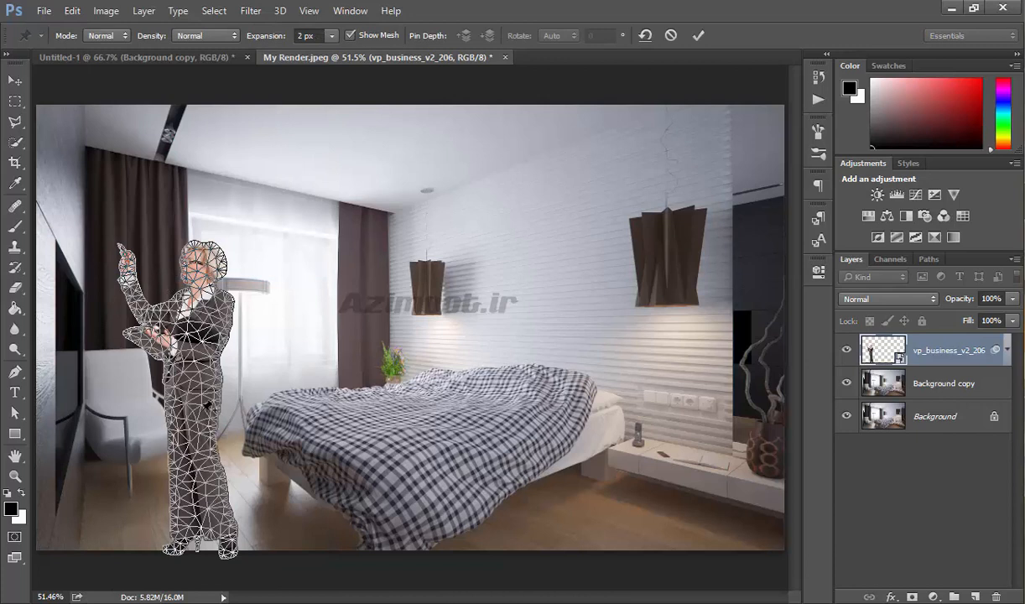
mouse_move(198, 408)
mouse_down()
mouse_move(225, 381)
mouse_move(220, 396)
mouse_move(195, 404)
mouse_up()
drag(222, 516, 266, 510)
key(ctrl+z)
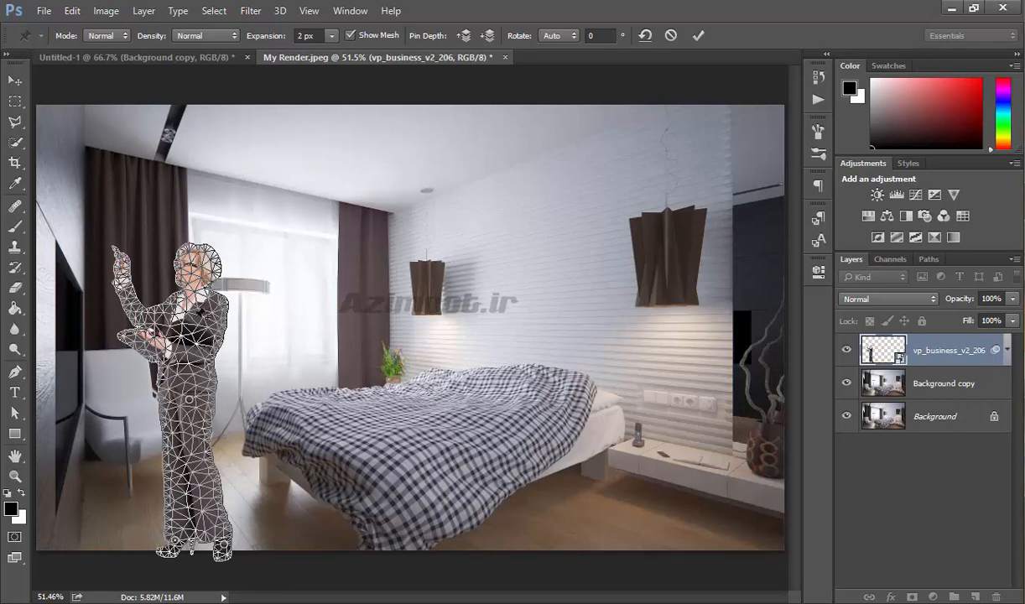
click(125, 284)
drag(125, 286, 102, 379)
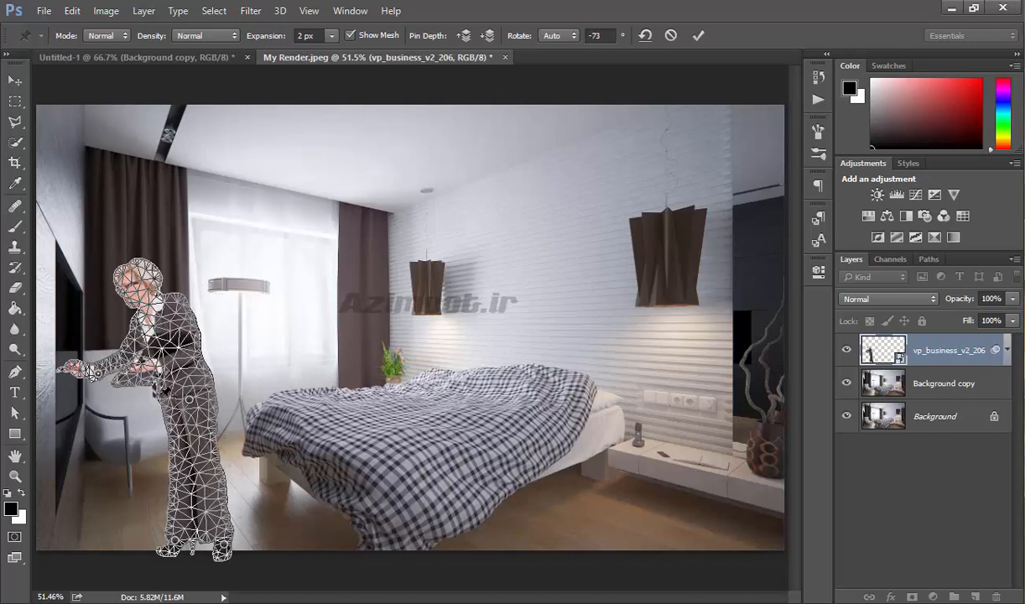
drag(191, 396, 199, 401)
drag(126, 357, 109, 370)
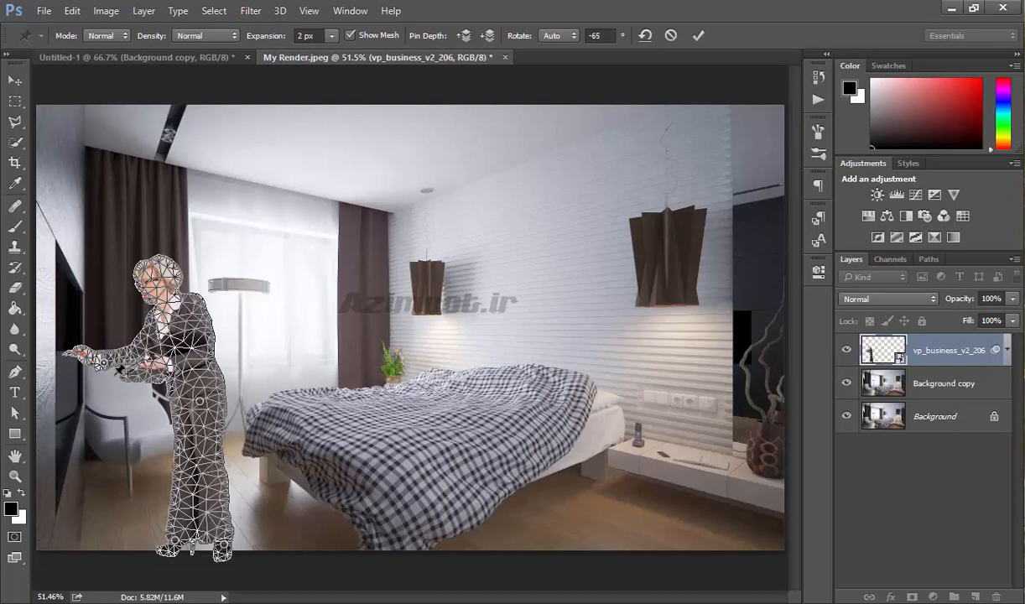
click(697, 35)
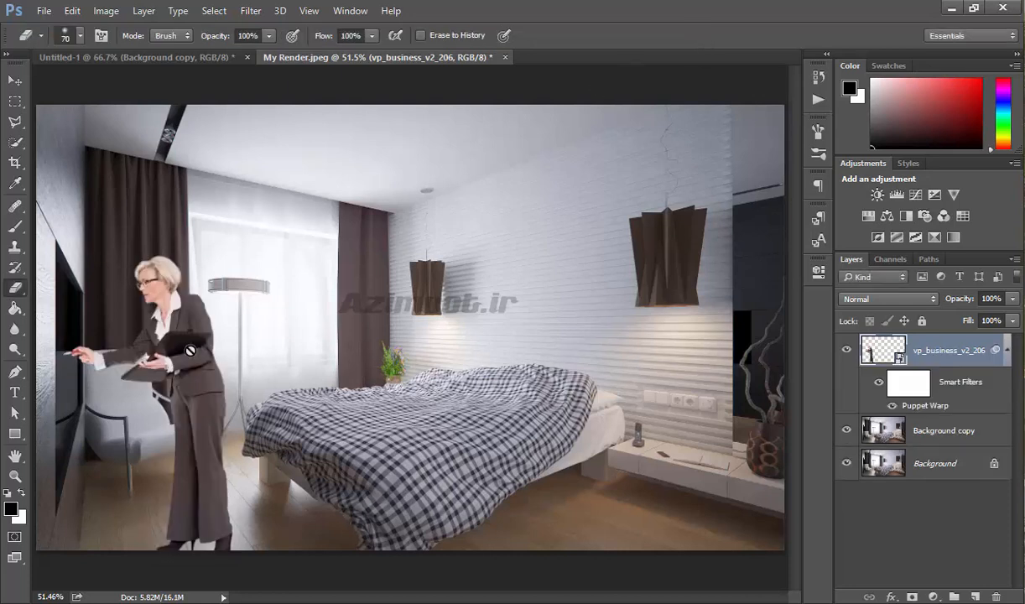
- Open the smart object's source image and close it again
double_click(885, 351)
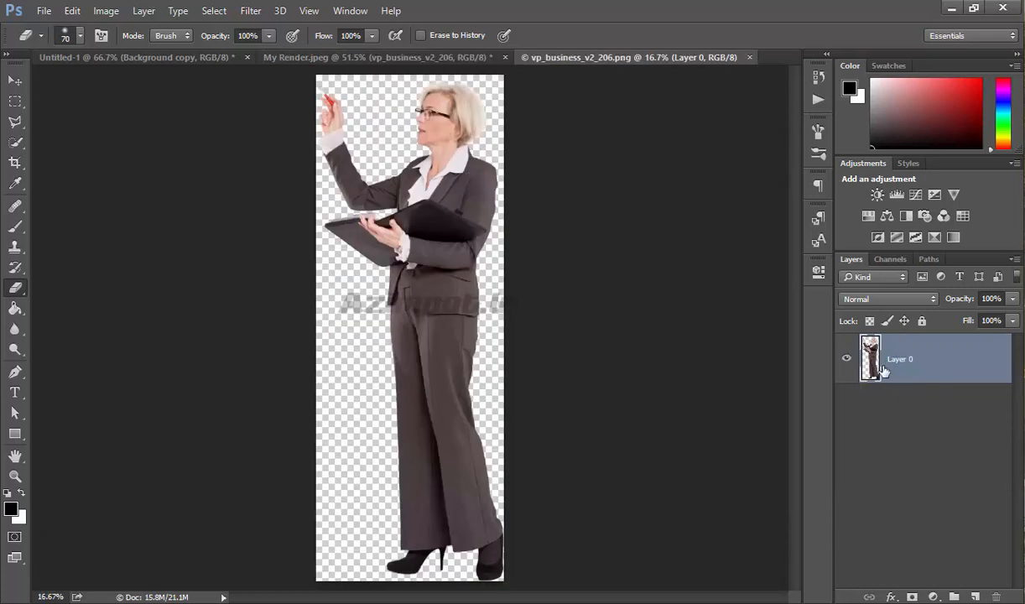
click(749, 58)
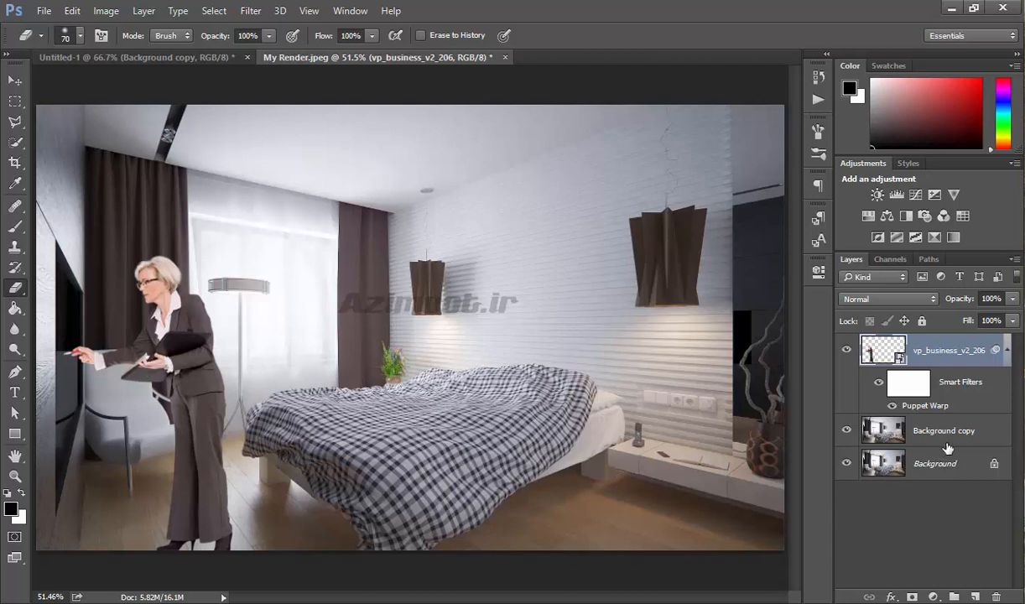
click(948, 432)
click(72, 12)
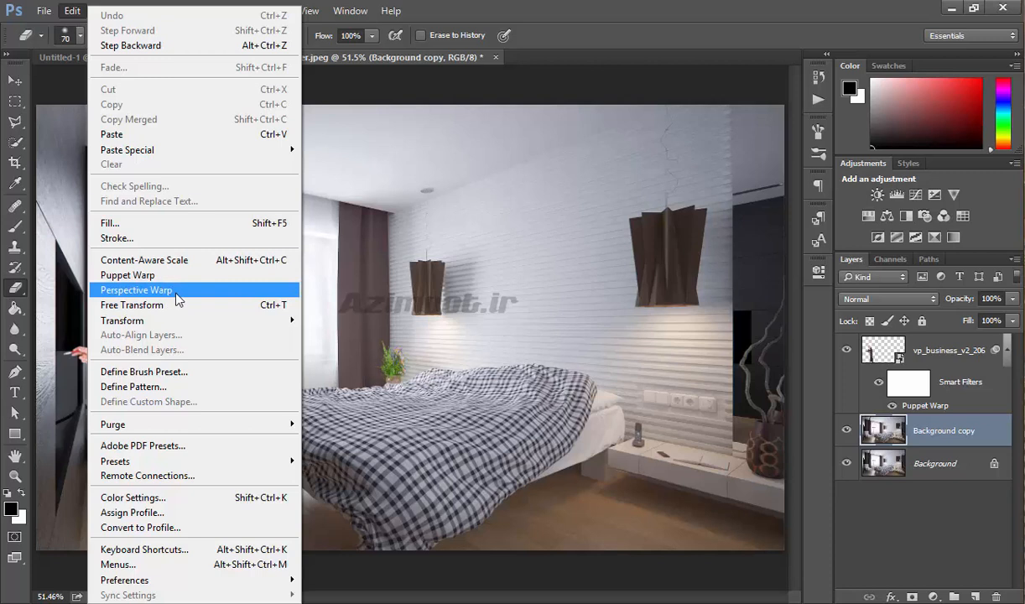
click(181, 293)
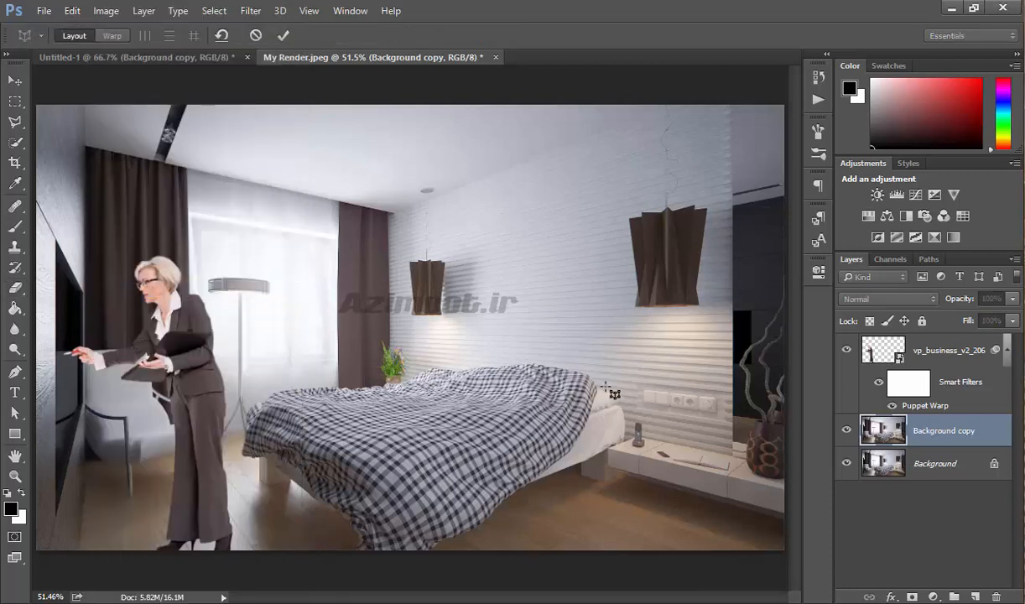
key(Escape)
key(e)
- Hide the vp_business_v2_206 layer and select the Background copy layer
click(923, 342)
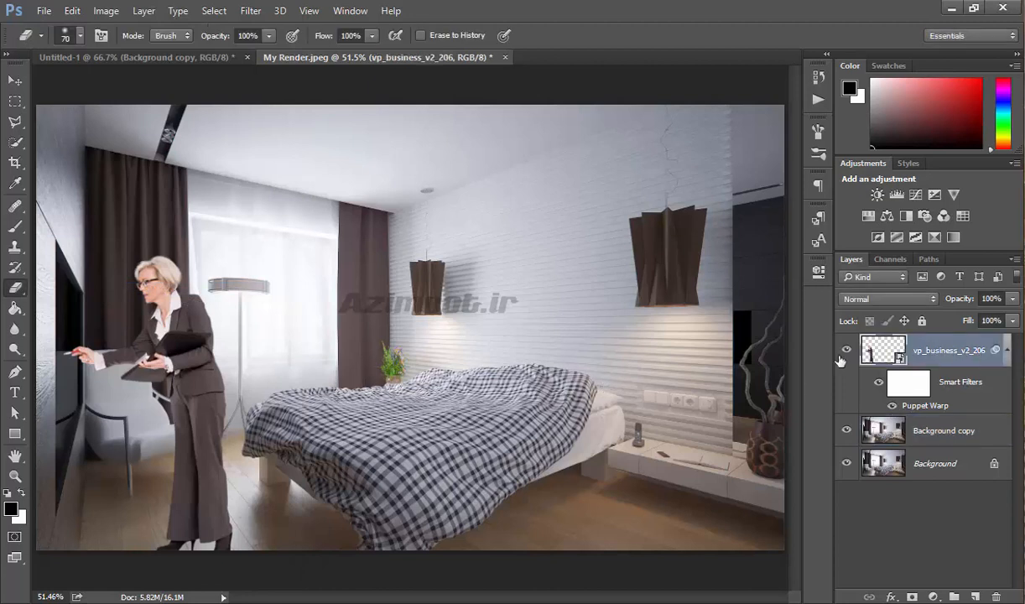
click(846, 351)
click(880, 426)
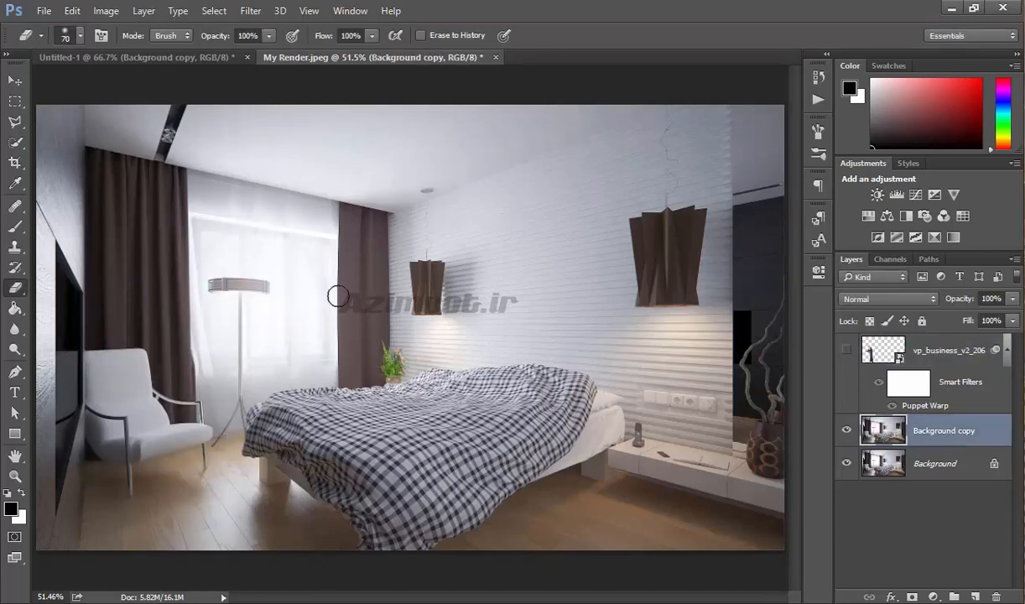
- Start Perspective Warp on the Background copy and draw a layout plane matching the right wall
click(72, 11)
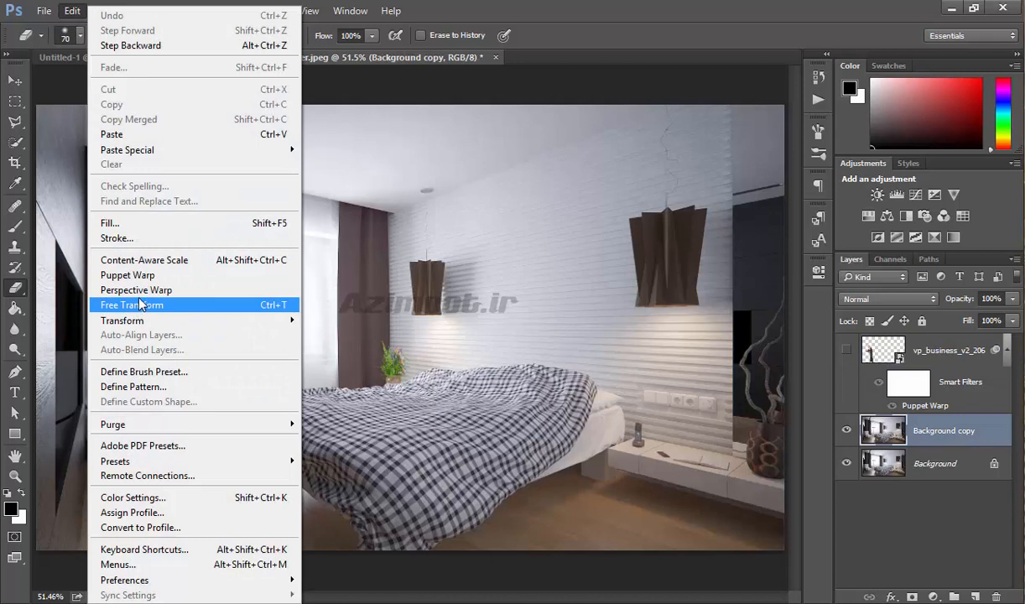
click(134, 289)
drag(530, 285, 678, 371)
mouse_move(509, 306)
mouse_down()
mouse_move(391, 310)
mouse_move(386, 215)
mouse_up()
key(w)
drag(679, 283, 738, 73)
drag(679, 372, 733, 458)
drag(739, 73, 731, 76)
drag(394, 370, 395, 383)
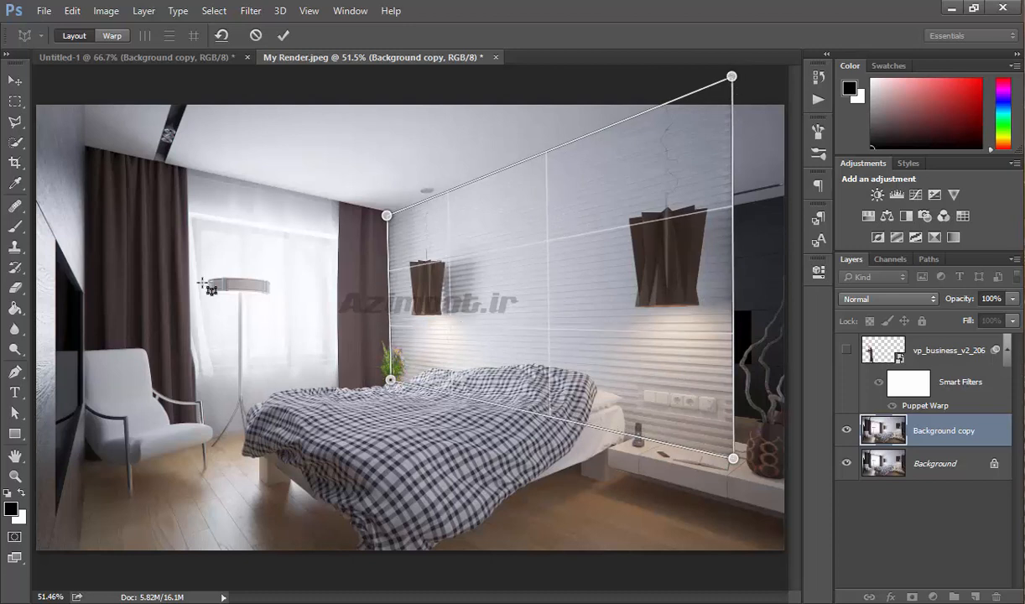
- Add a second layout plane over the left wall and curtain, aligning its corners with the first plane's edge
drag(203, 283, 351, 371)
drag(207, 320, 88, 320)
drag(86, 283, 87, 145)
drag(85, 369, 88, 446)
drag(361, 317, 380, 303)
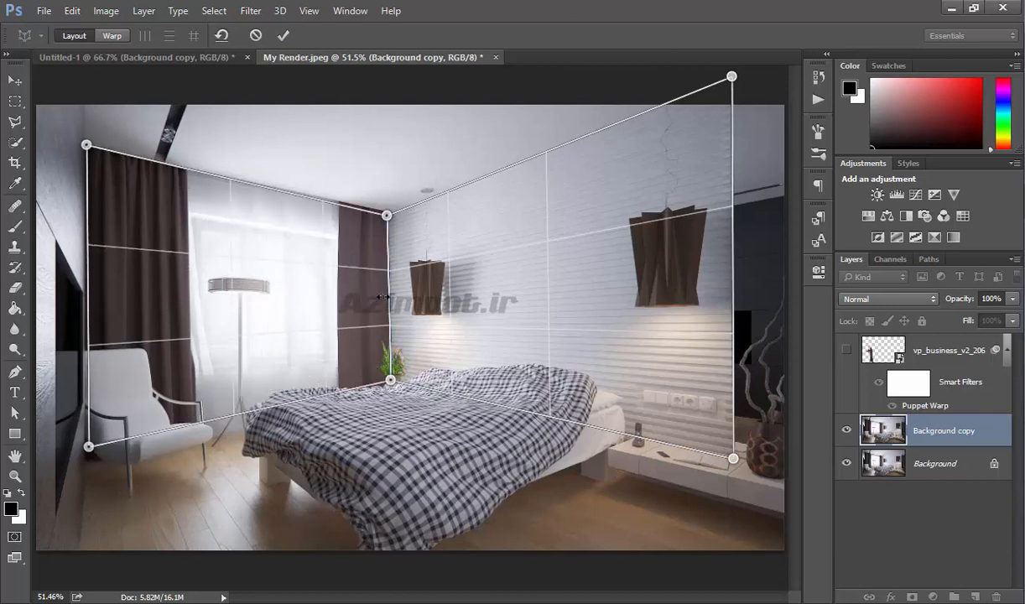
drag(390, 218, 391, 212)
drag(391, 380, 392, 381)
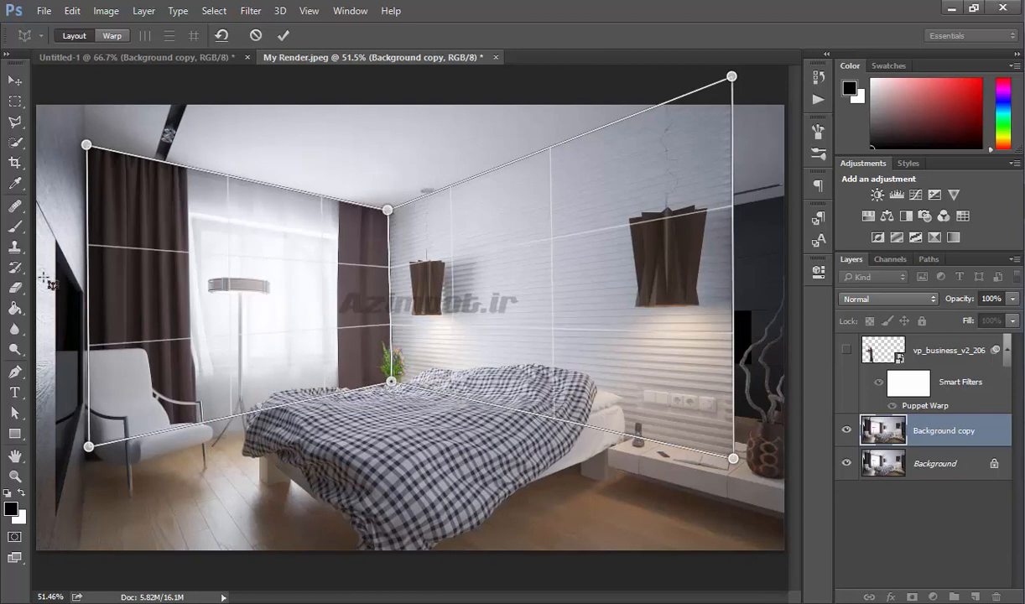
- Extend the left perspective plane to the image's left edge and fine-tune its corners along the shared wall edge
drag(55, 347, 38, 108)
drag(55, 388, 34, 557)
drag(90, 351, 71, 250)
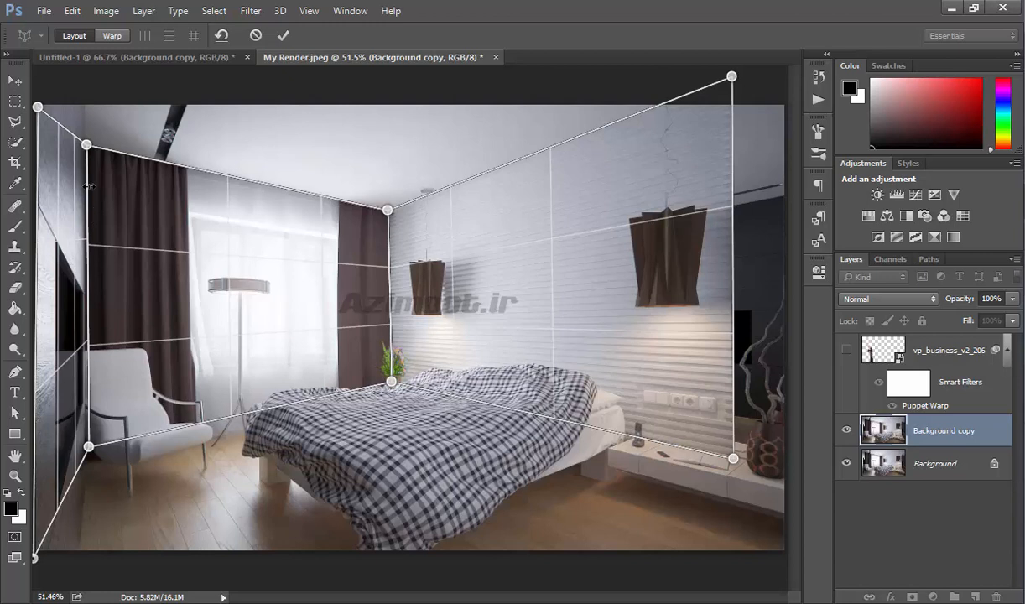
drag(90, 151, 91, 150)
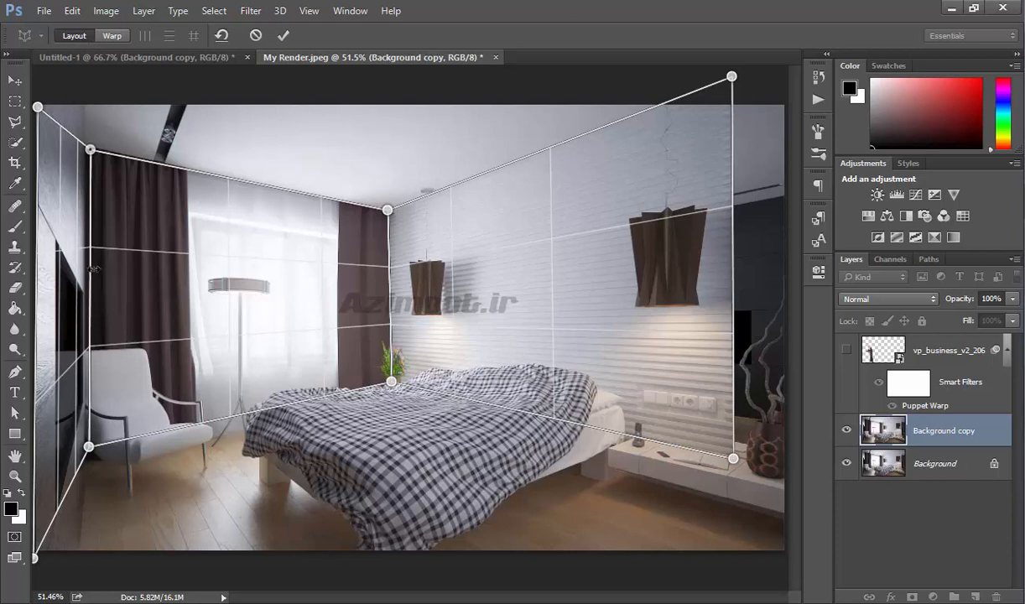
drag(90, 269, 86, 270)
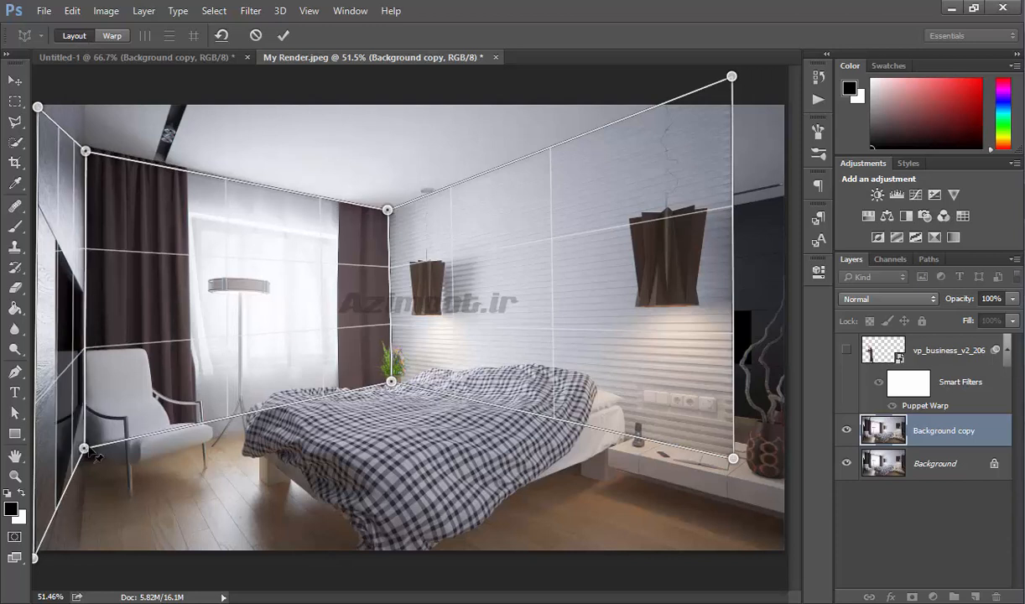
drag(87, 450, 92, 447)
mouse_move(36, 557)
mouse_down()
mouse_move(69, 579)
mouse_move(32, 561)
mouse_up()
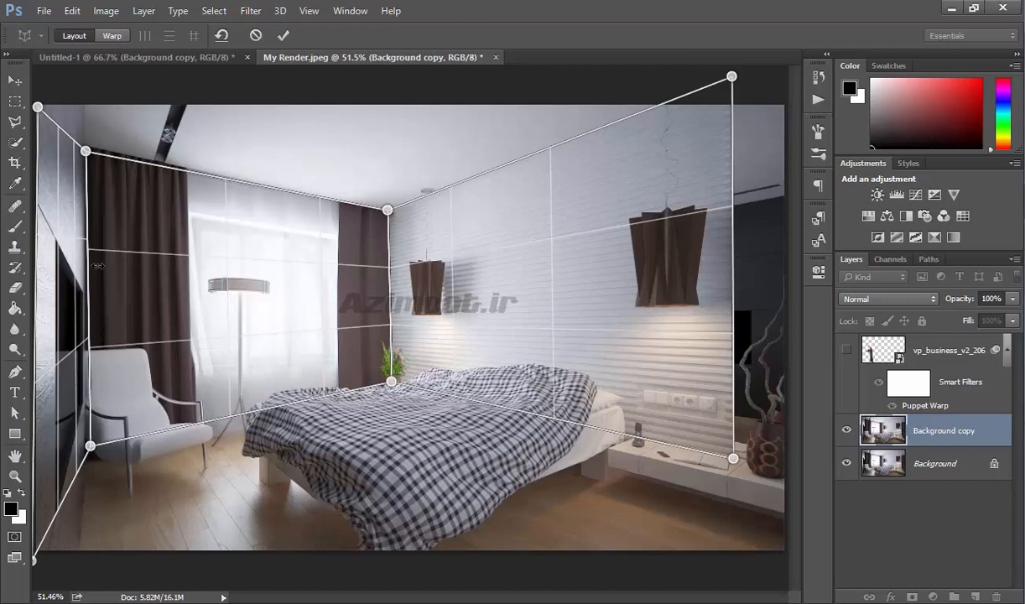
- Switch to Warp mode, try automatically straightening the vertical lines, and undo it
click(122, 34)
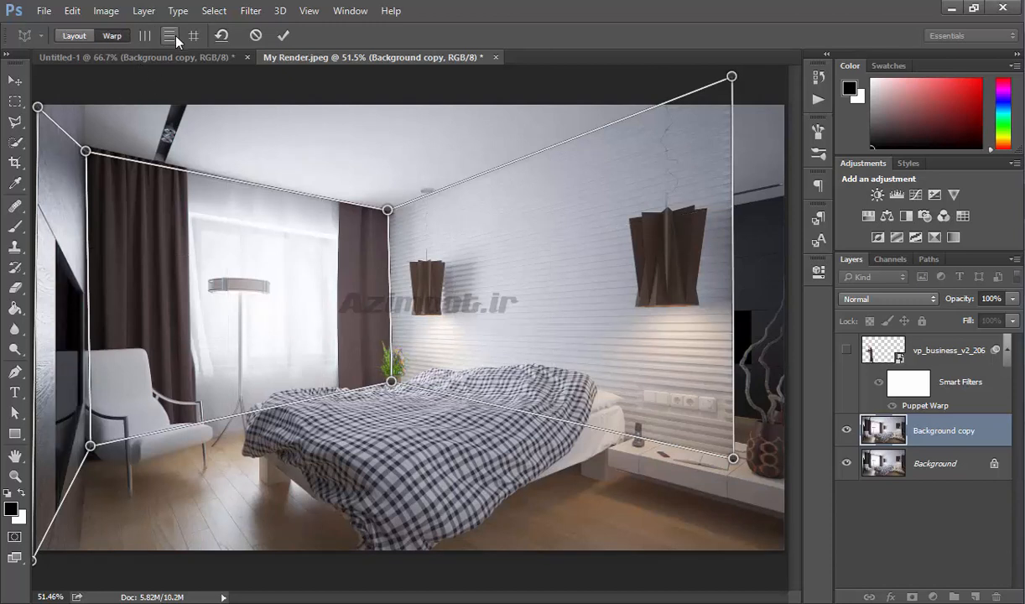
click(146, 37)
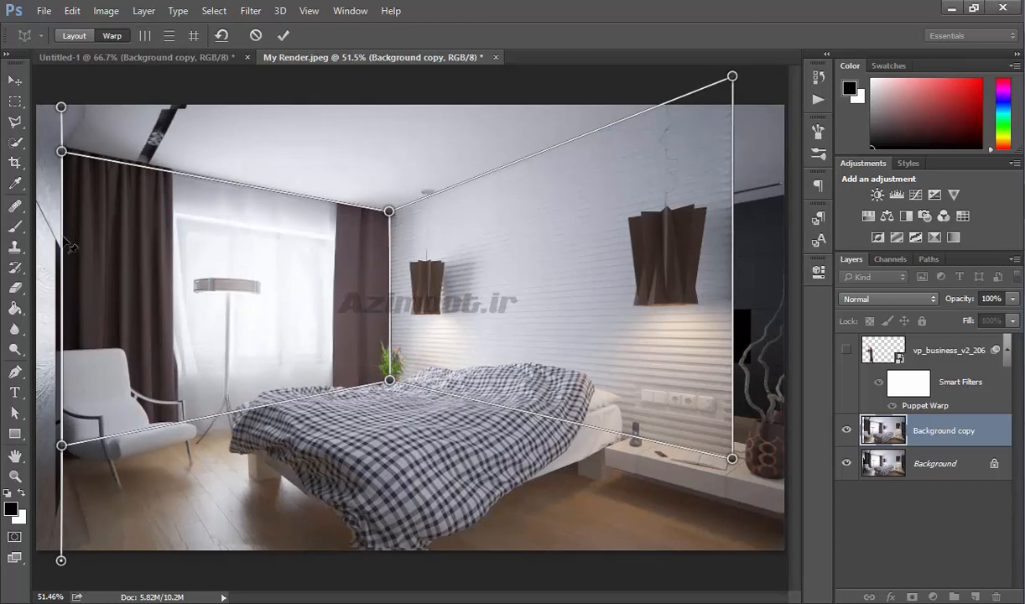
key(ctrl+z)
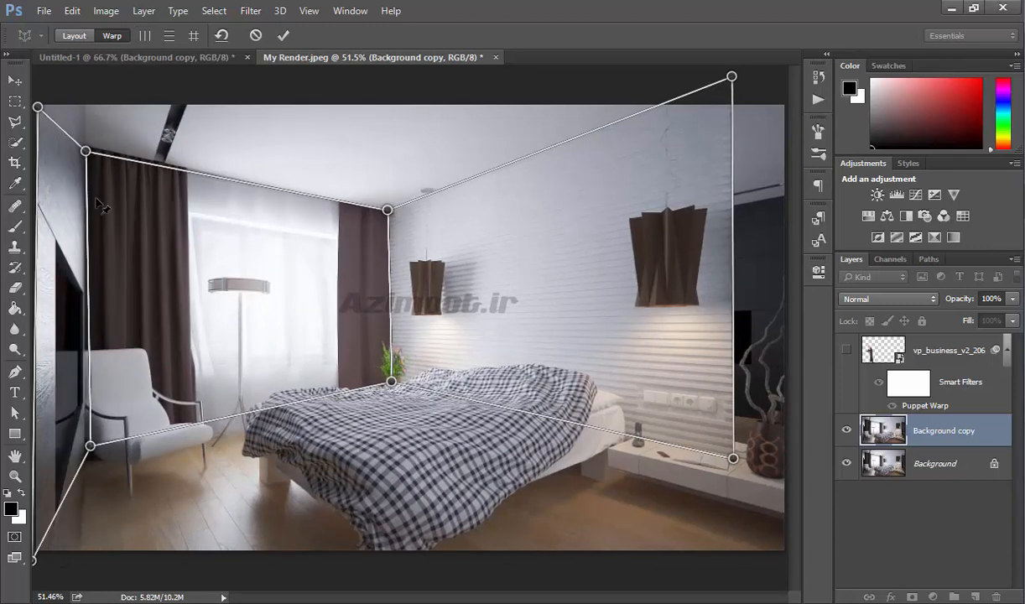
- Warp the room by nudging the left plane's inner corner pins and the shared bottom pin
drag(90, 445, 107, 446)
drag(95, 151, 99, 153)
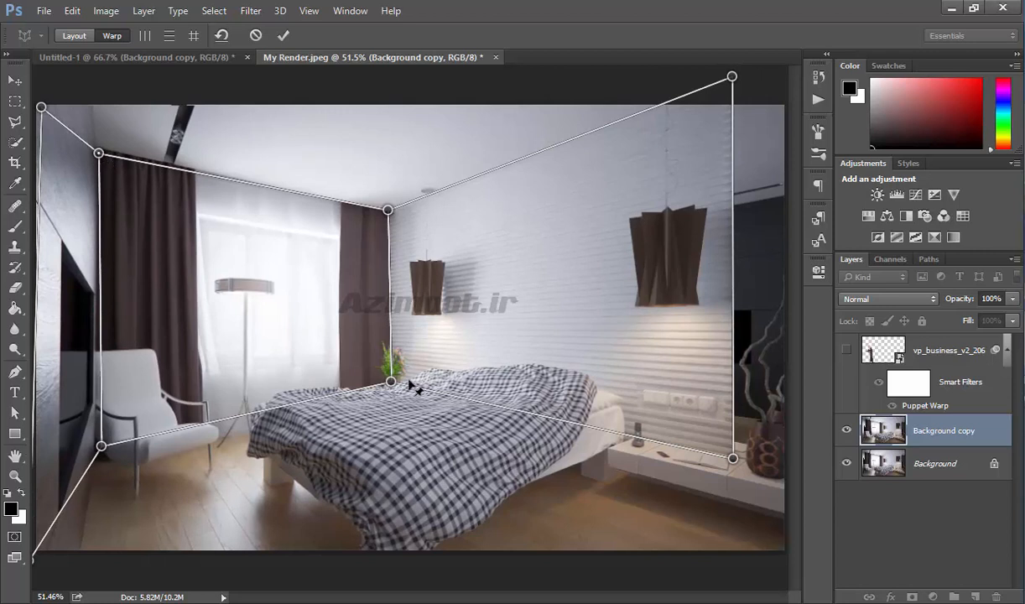
mouse_move(391, 382)
mouse_down()
mouse_move(426, 358)
mouse_move(381, 374)
mouse_move(417, 376)
mouse_move(383, 373)
mouse_up()
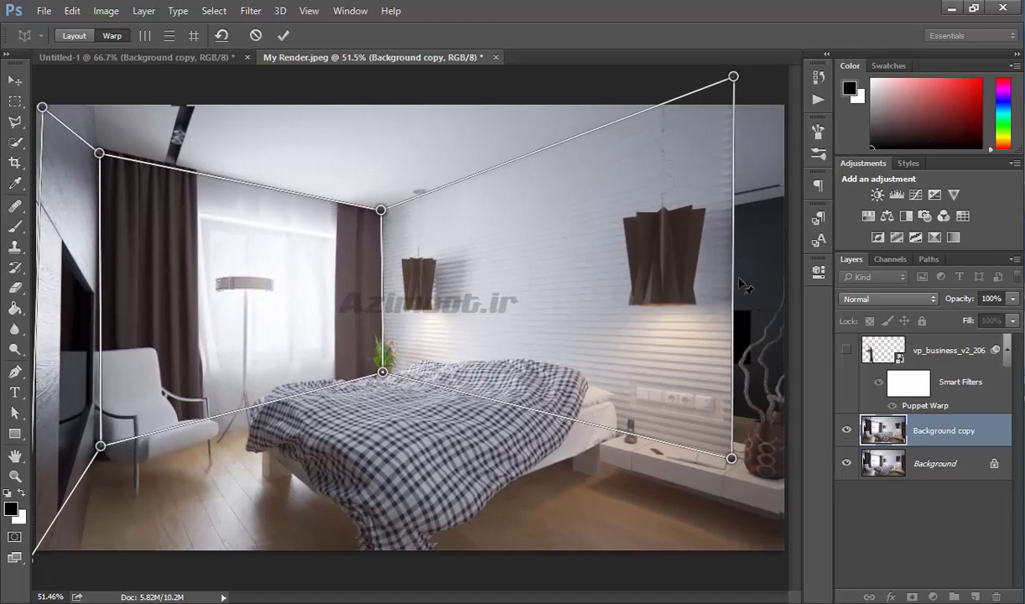
- Drag the right plane's outer corner pins out to the image's right edge and commit the perspective warp
drag(733, 459, 780, 465)
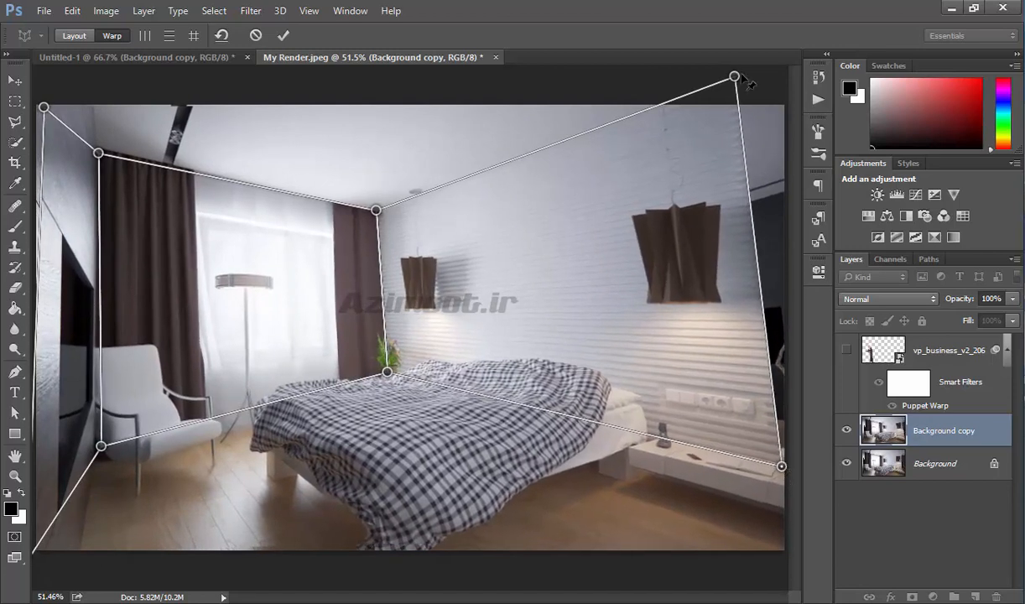
drag(742, 78, 791, 87)
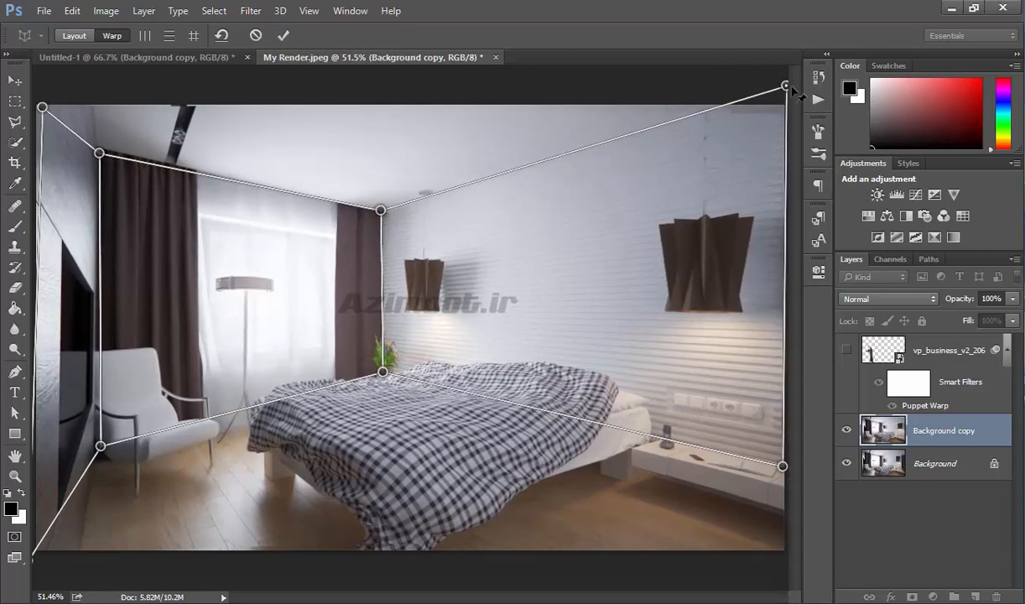
drag(789, 471, 792, 468)
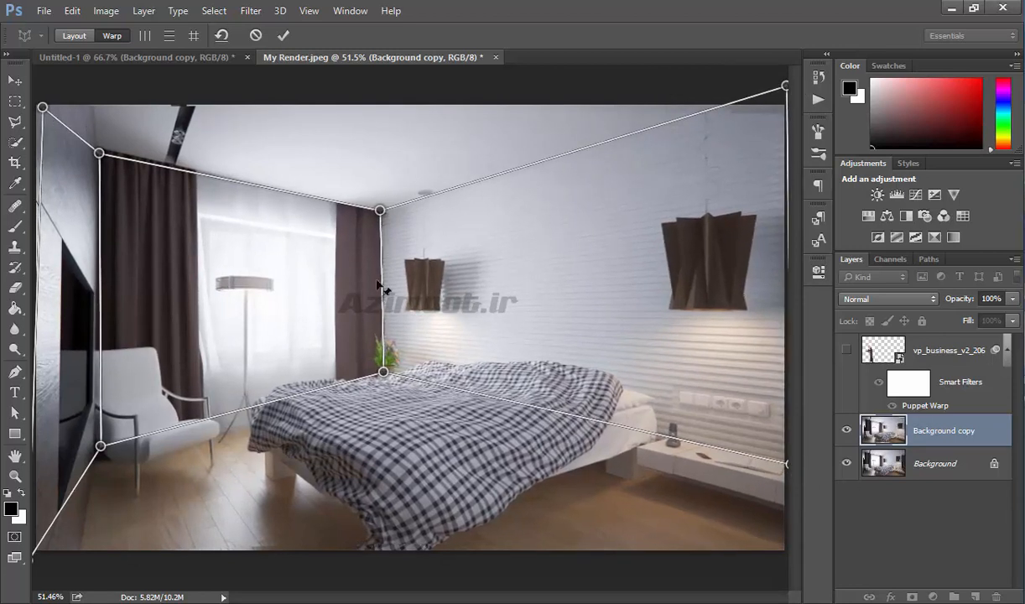
click(285, 36)
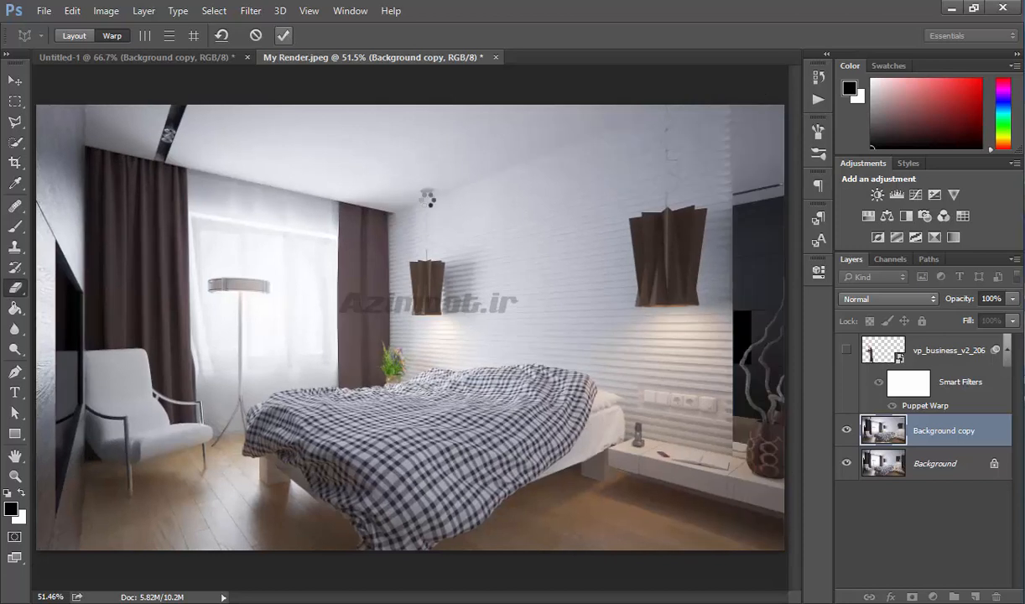
- Select the Eraser tool and undo the perspective warp
key(e)
key(ctrl+z)
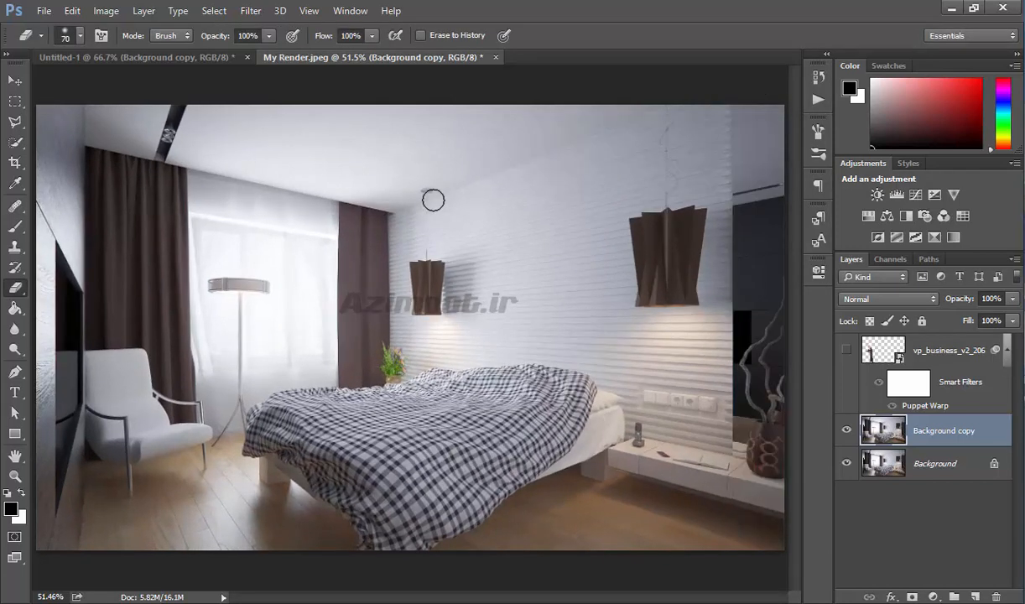
- Start Free Transform, squeeze the layer's width and height with the side handles, and cancel the transform
click(69, 11)
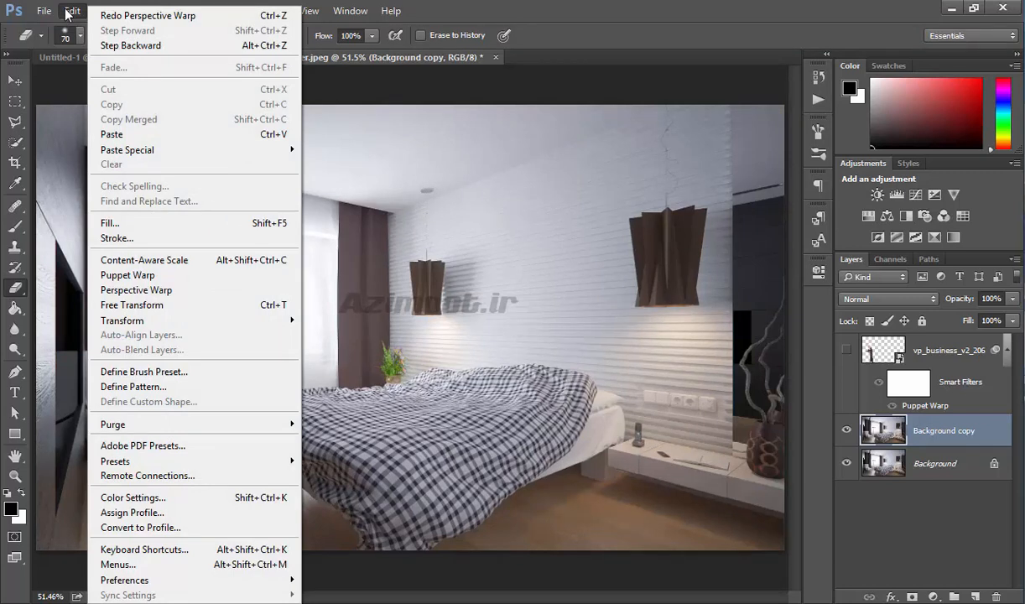
click(125, 306)
drag(783, 328, 537, 411)
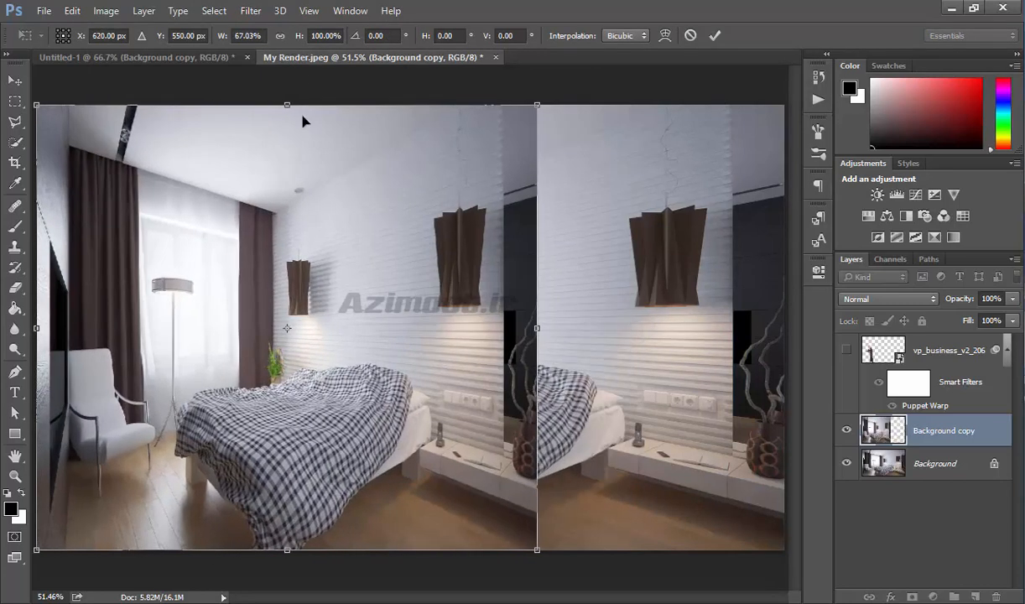
drag(287, 128, 289, 262)
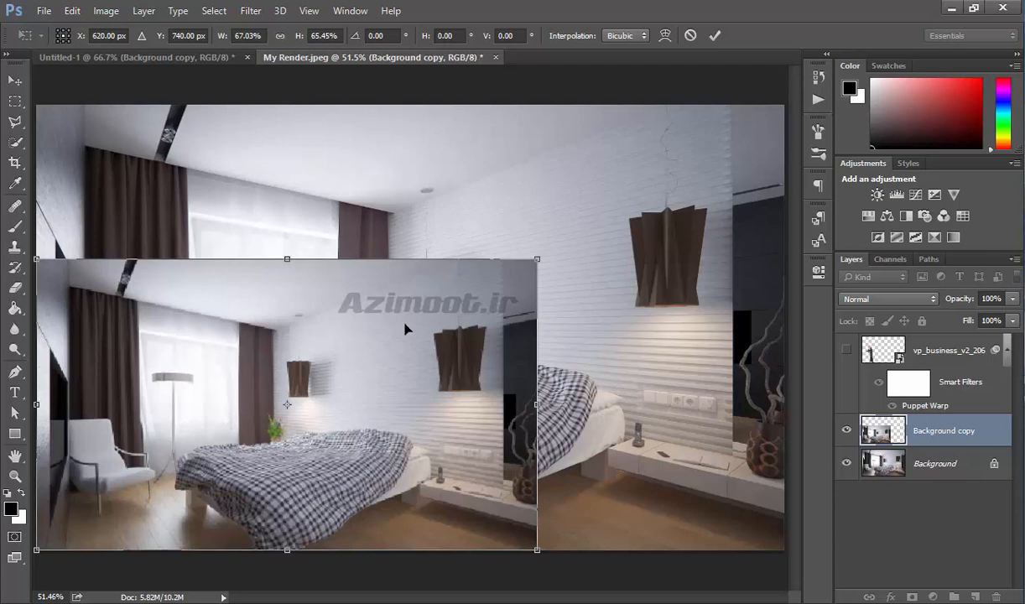
key(Escape)
- Rotate the Background copy layer 180° with the Transform command, then undo the rotation
key(e)
click(72, 10)
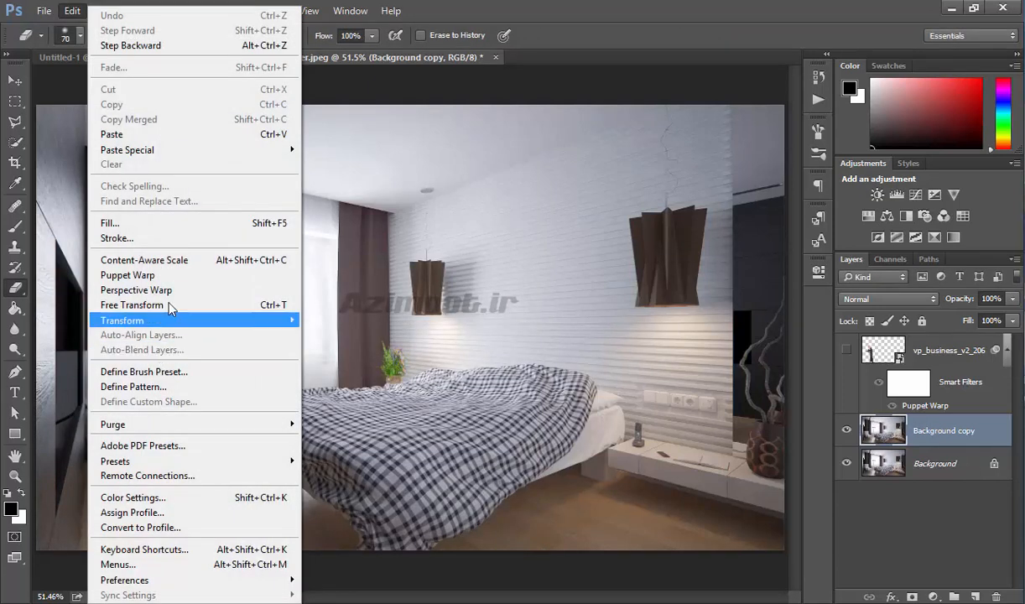
mouse_move(167, 320)
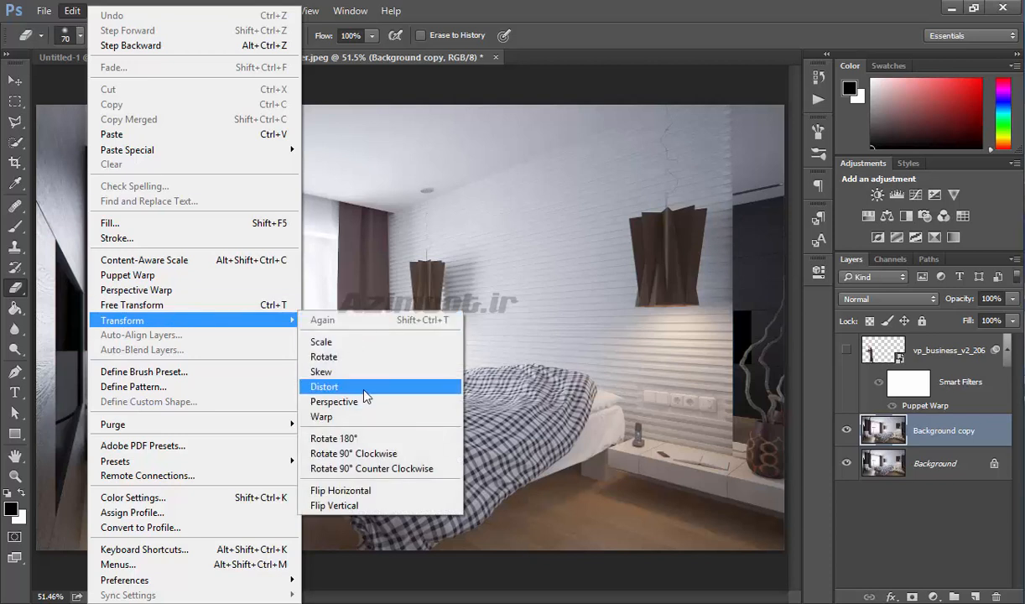
click(358, 440)
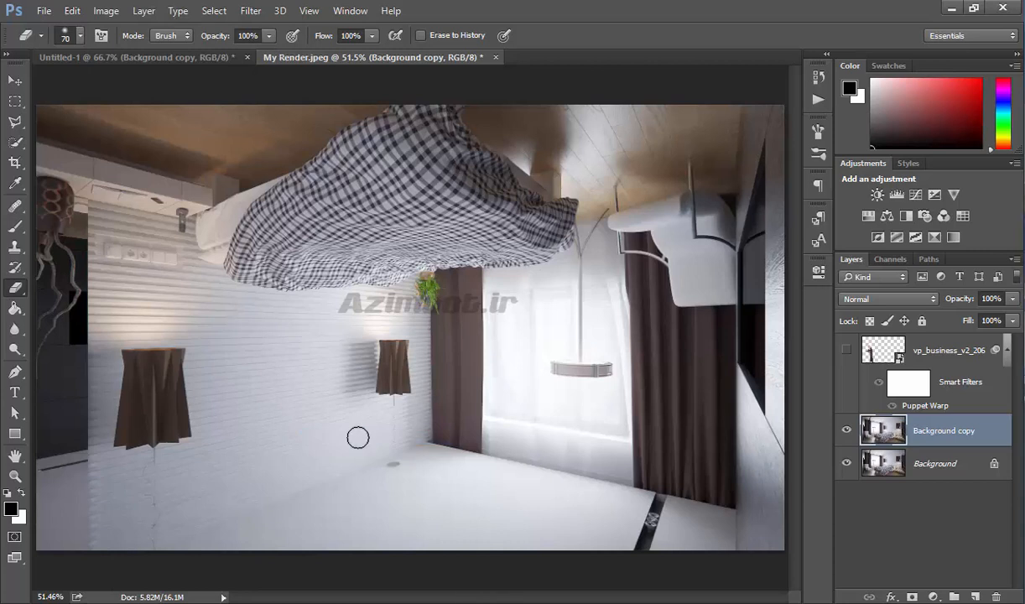
key(ctrl+z)
- Flip the Background copy layer horizontally, then undo the flip
click(74, 11)
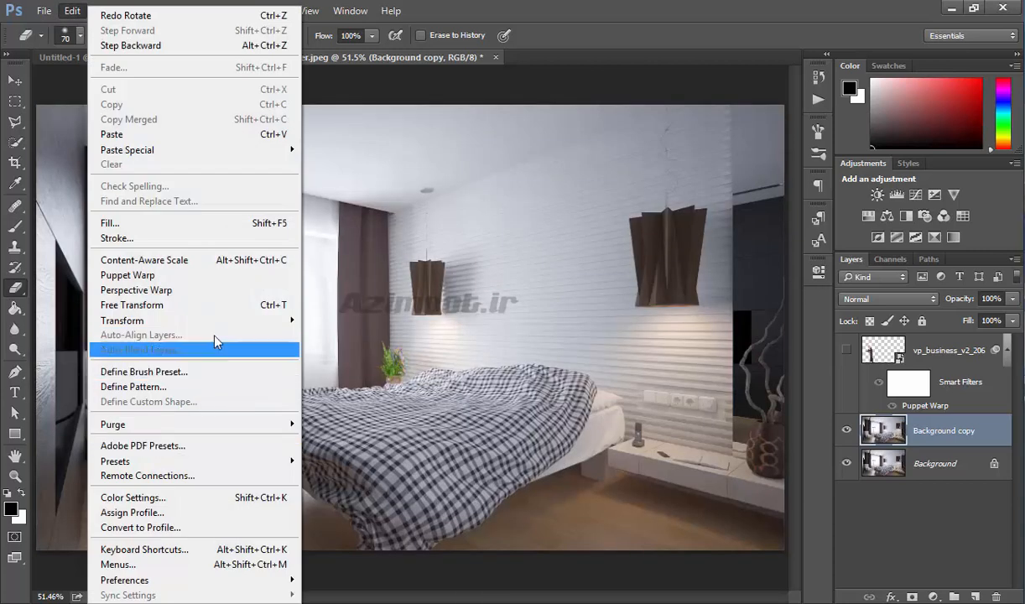
mouse_move(226, 320)
click(397, 497)
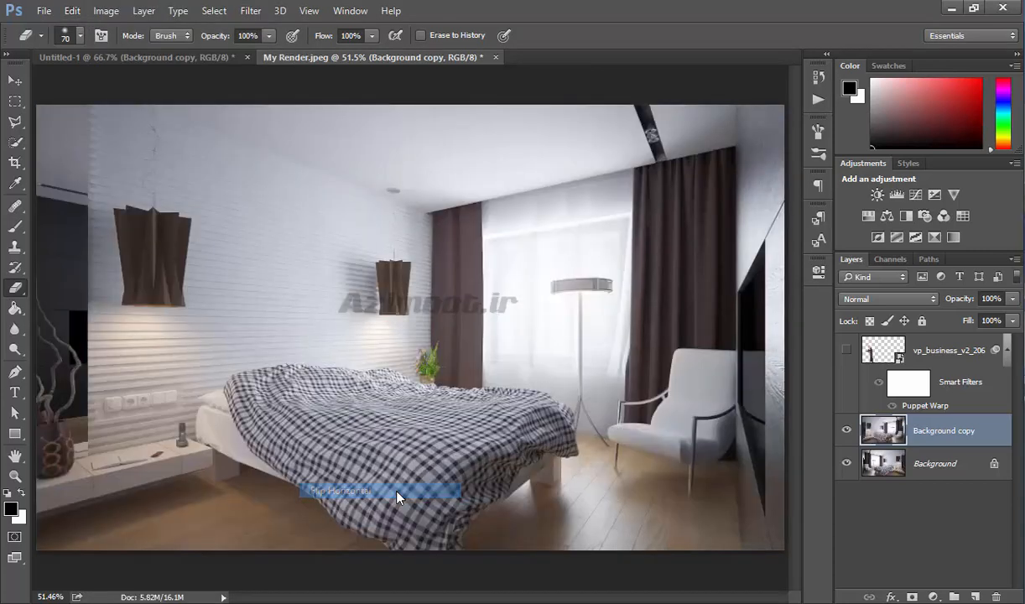
key(ctrl+z)
- Start Free Transform on the Background copy layer and scale it down to about 59% width and 83% height
click(72, 11)
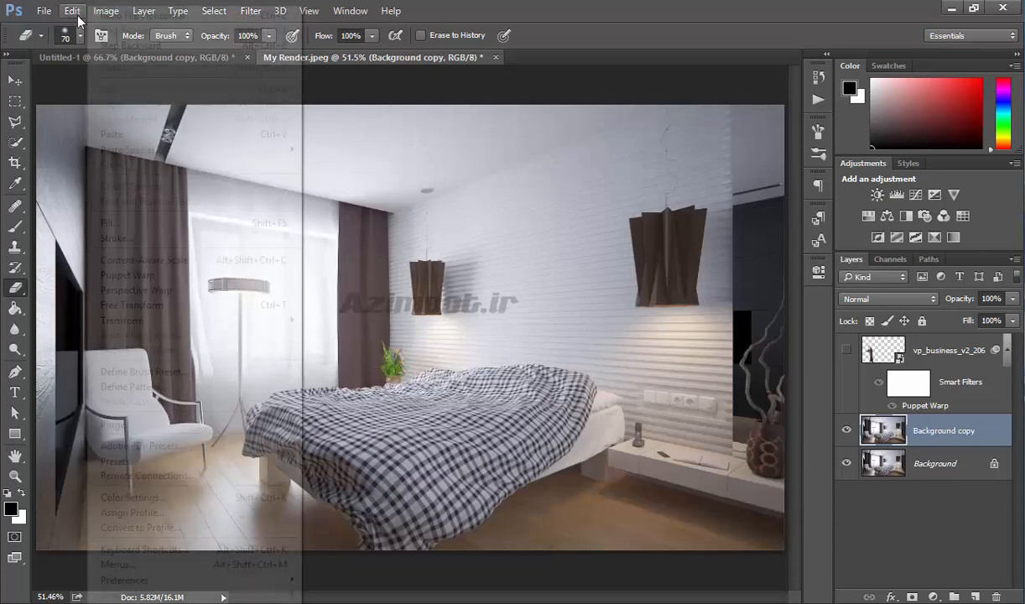
click(209, 309)
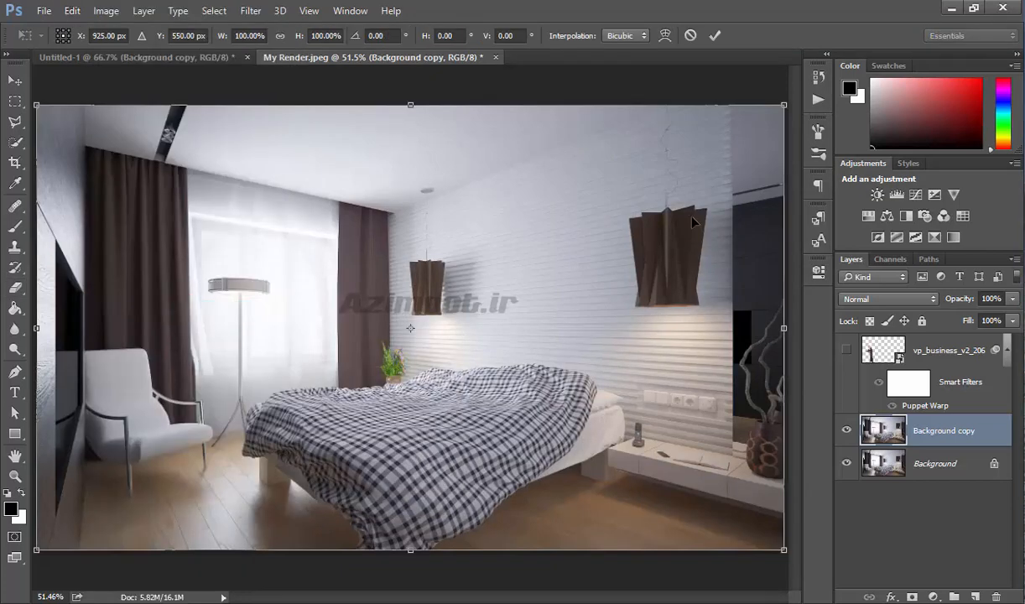
click(72, 11)
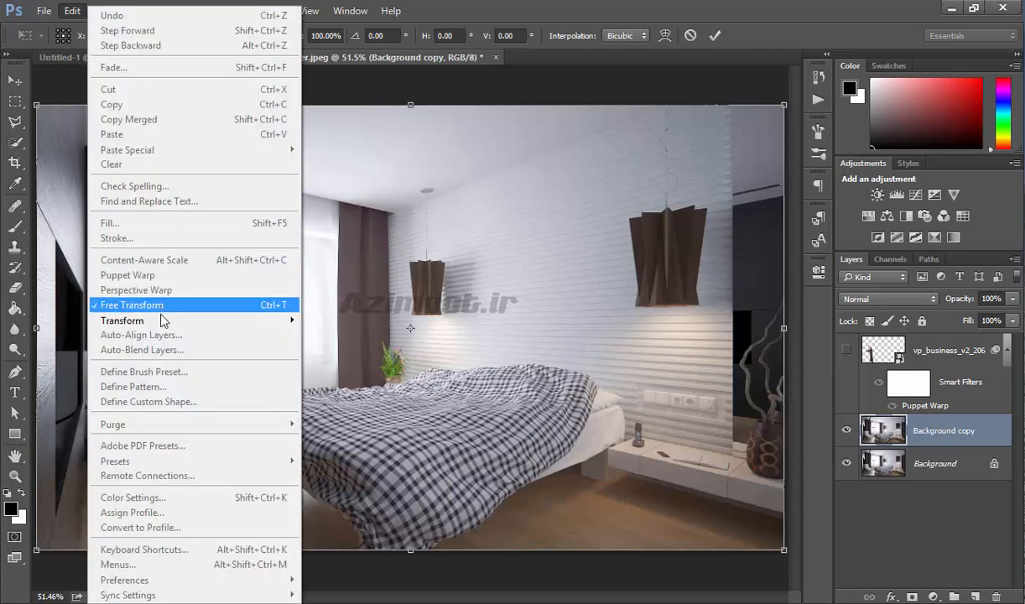
mouse_move(164, 320)
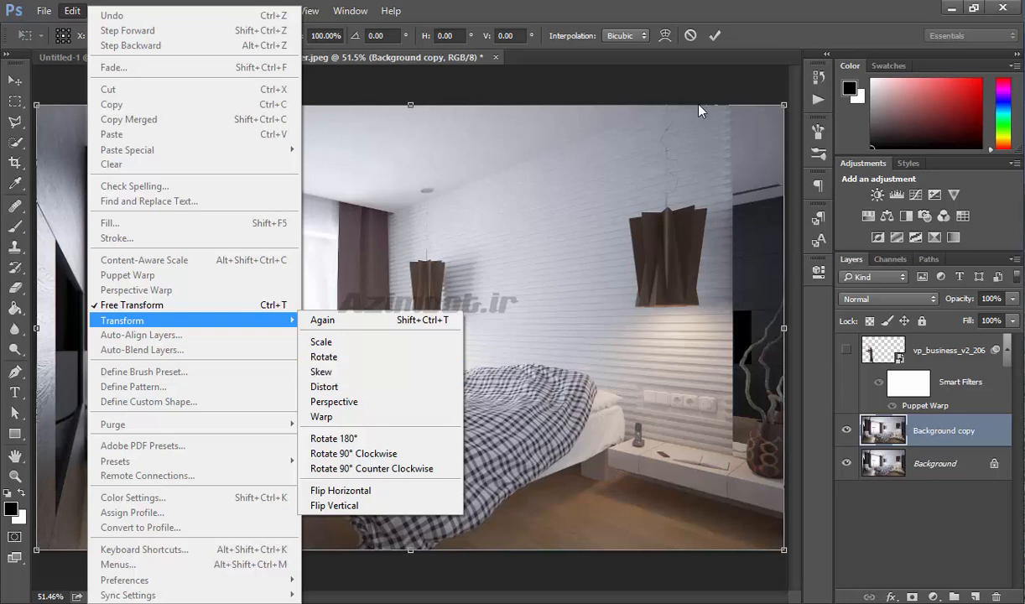
click(741, 10)
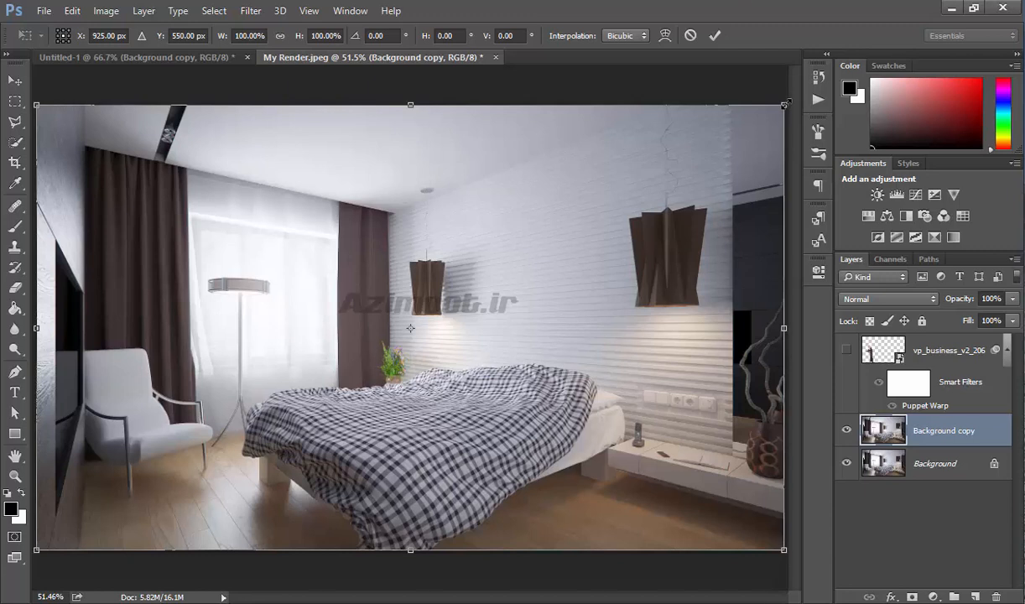
drag(783, 106, 479, 207)
drag(520, 238, 519, 222)
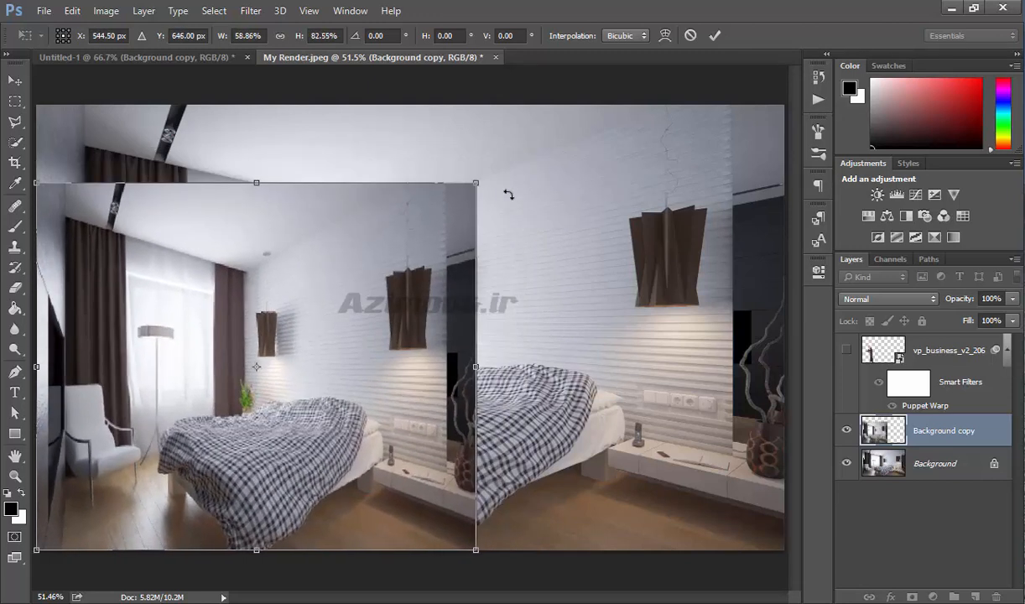
- Skew the transformed layer's right side to about -11.3° vertically
drag(476, 182, 508, 240)
drag(476, 547, 474, 460)
drag(496, 239, 472, 239)
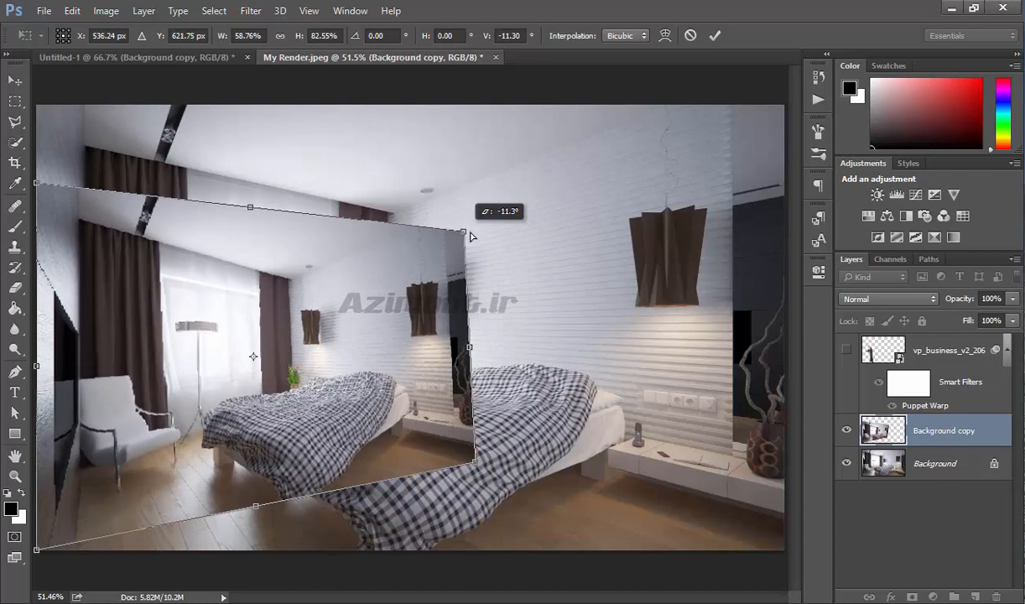
- Move the transformed layer toward the centre, rotate it about -10°, resize it, and commit the transform
drag(265, 298, 438, 260)
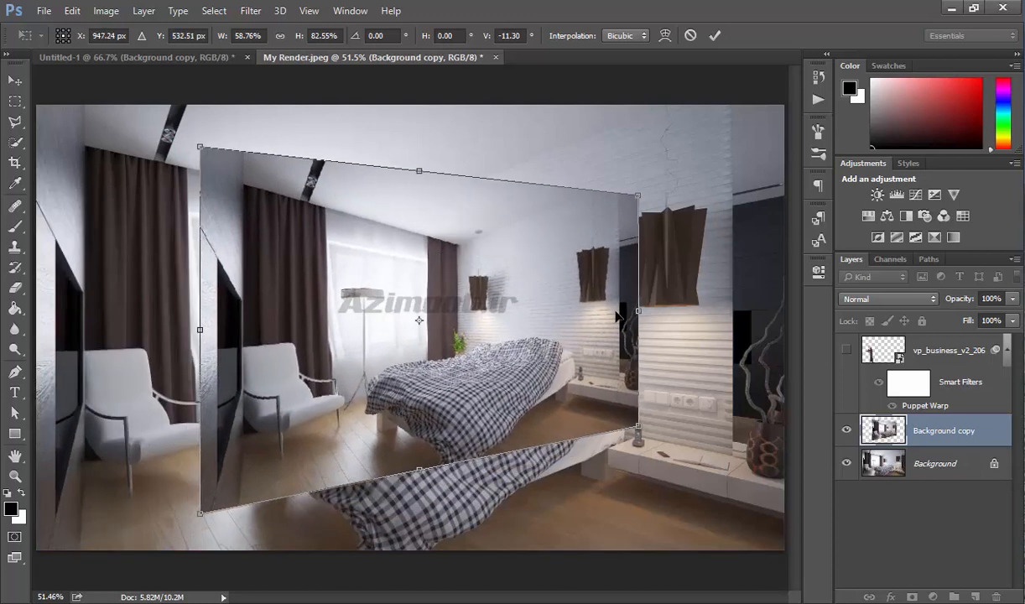
mouse_move(610, 303)
mouse_down()
mouse_move(654, 304)
mouse_move(553, 302)
mouse_move(627, 303)
mouse_up()
drag(420, 173, 420, 219)
drag(631, 334, 625, 334)
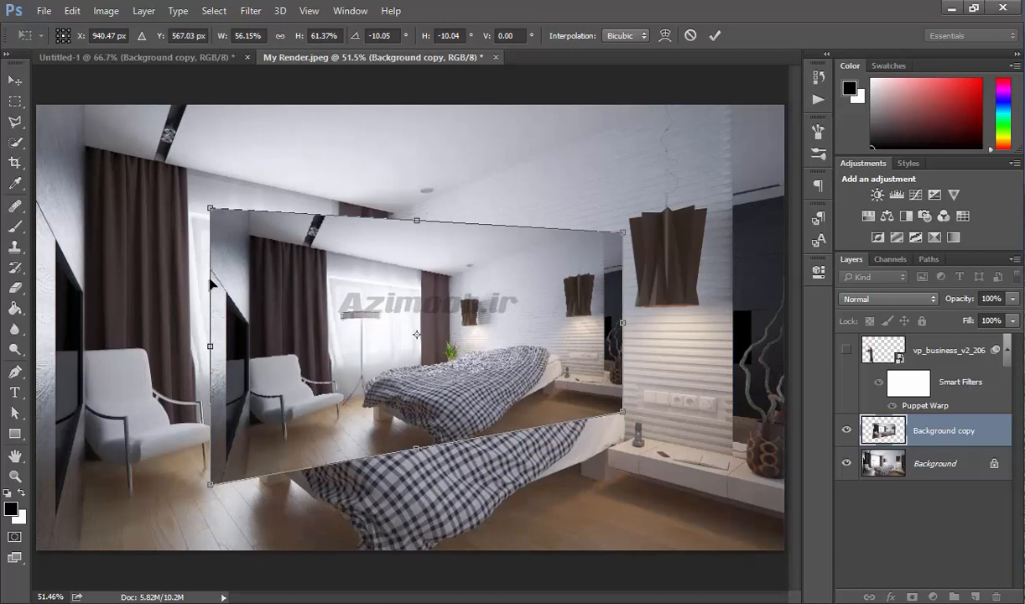
mouse_move(564, 343)
mouse_down()
mouse_move(441, 275)
mouse_move(505, 321)
mouse_up()
key(Return)
key(e)
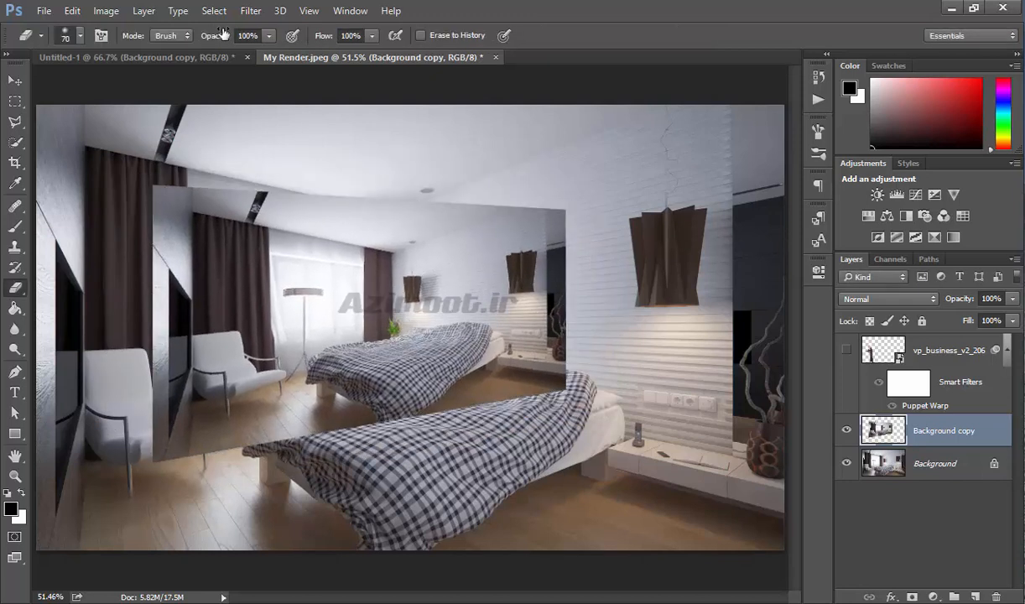
click(72, 10)
mouse_move(286, 320)
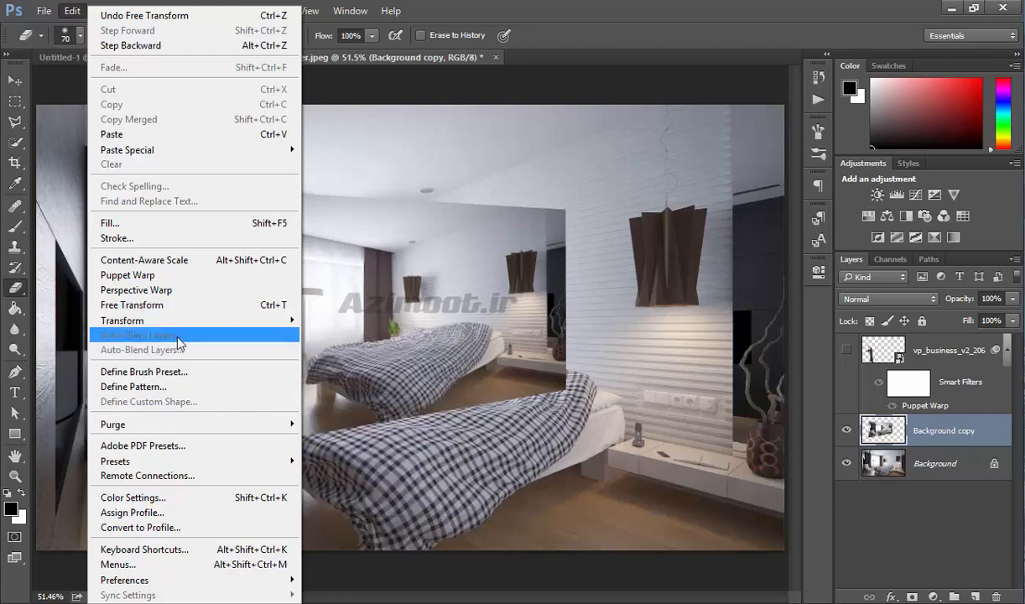
click(929, 368)
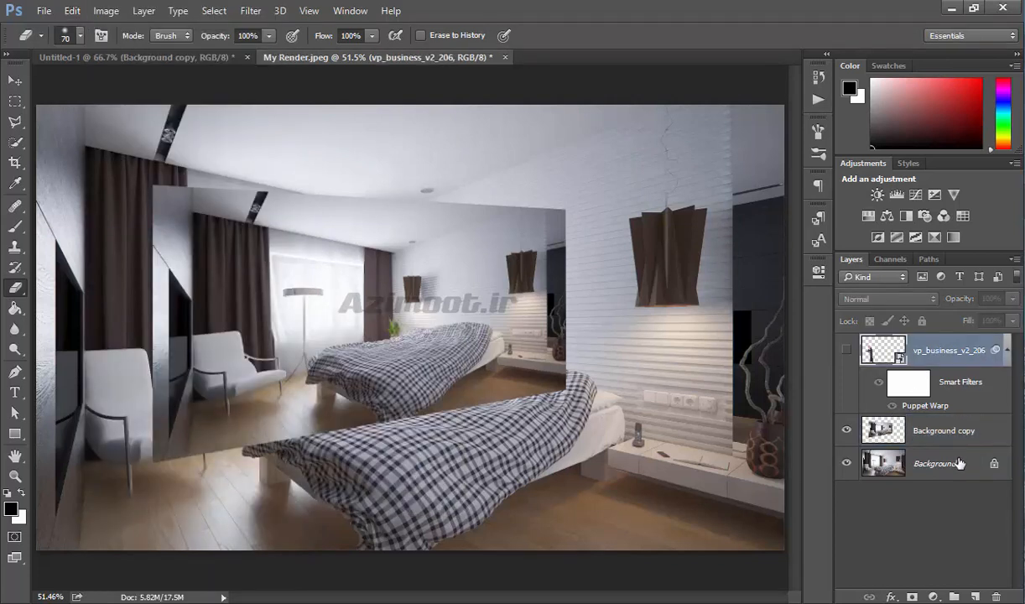
click(964, 432)
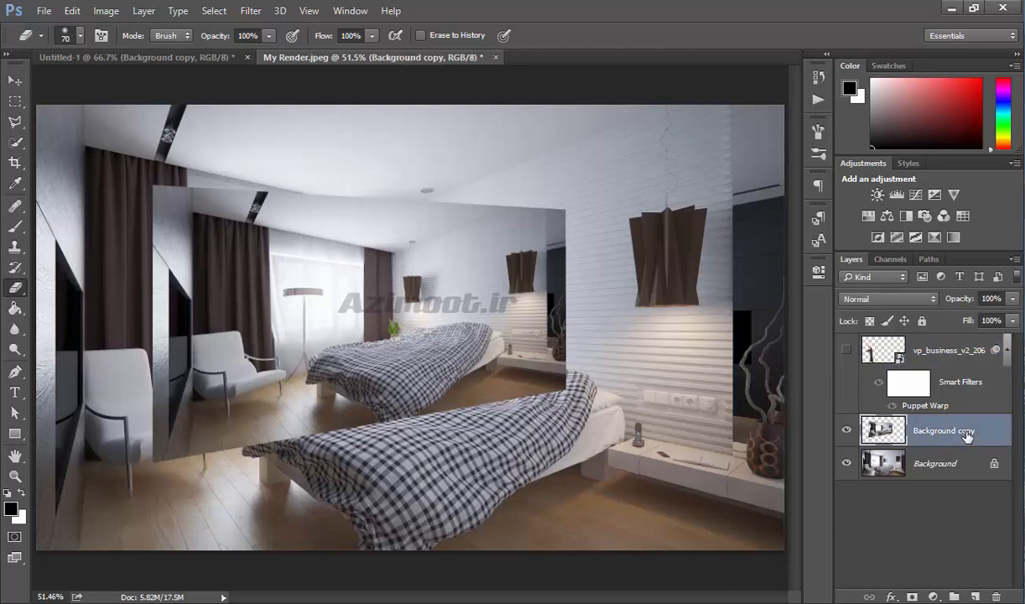
- Delete the vp_business_v2_206 smart object layer
shift+click(966, 356)
click(73, 11)
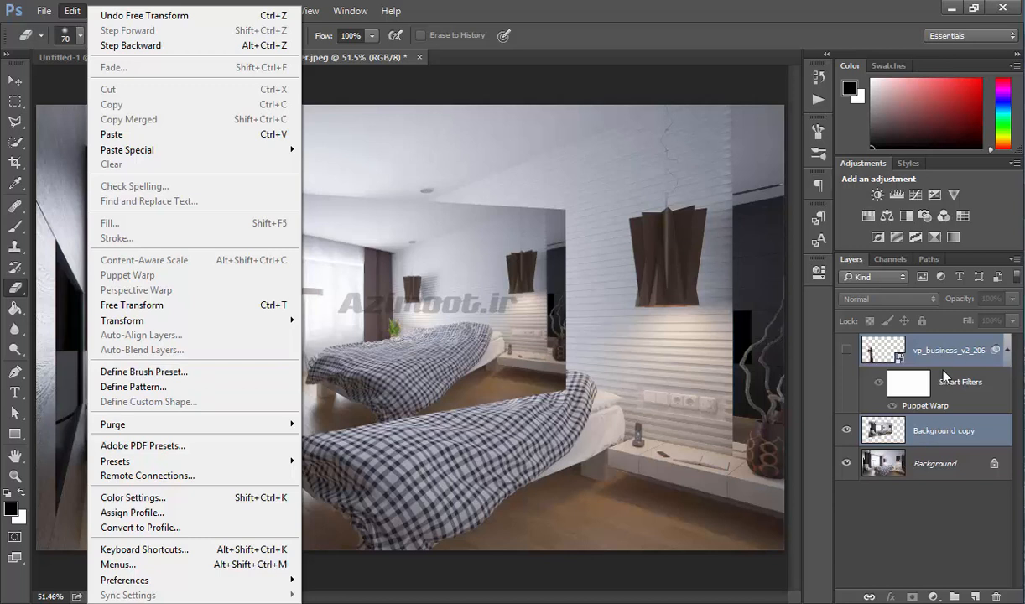
click(934, 487)
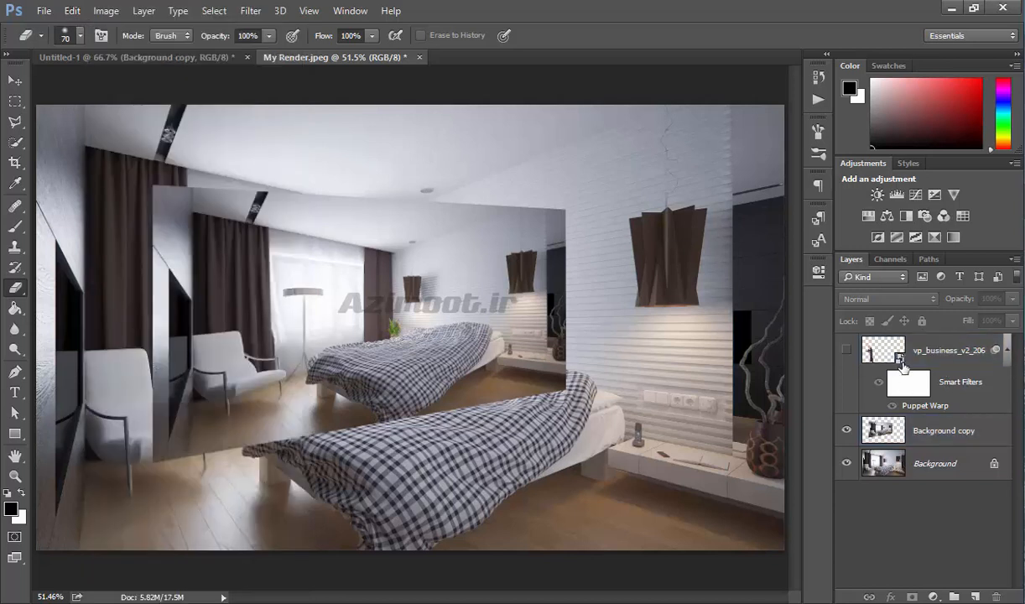
drag(925, 347, 995, 596)
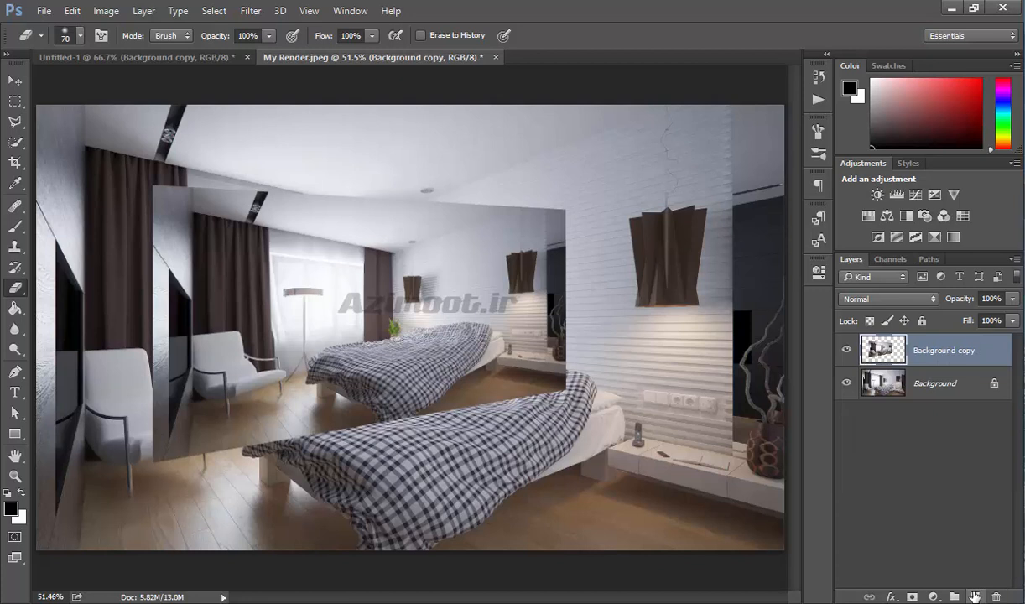
- Add a new empty layer, select it with Background copy, and open Auto-Align Layers without applying it
click(972, 596)
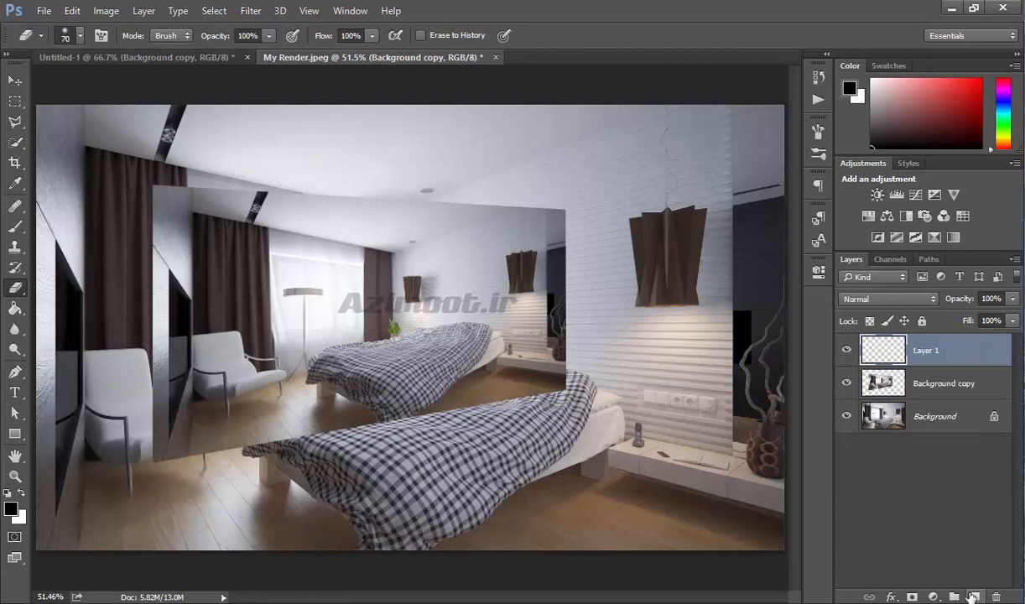
ctrl+click(964, 386)
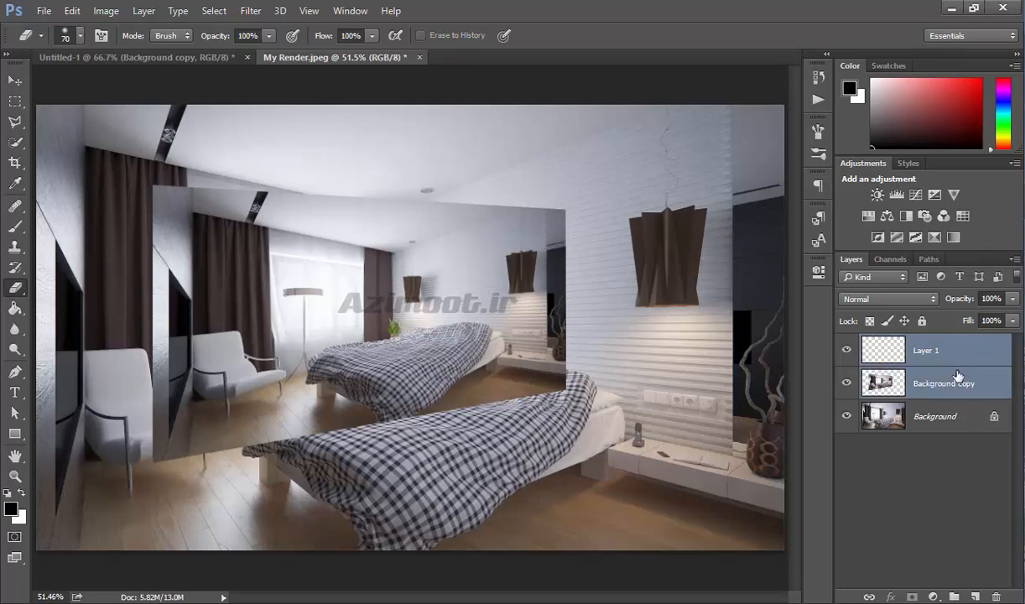
click(72, 13)
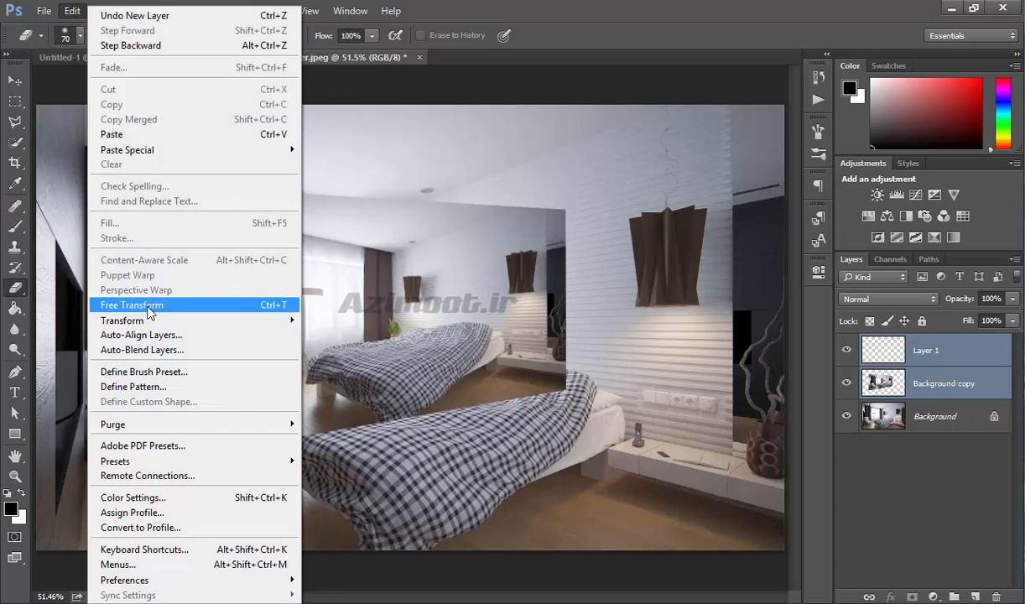
click(193, 338)
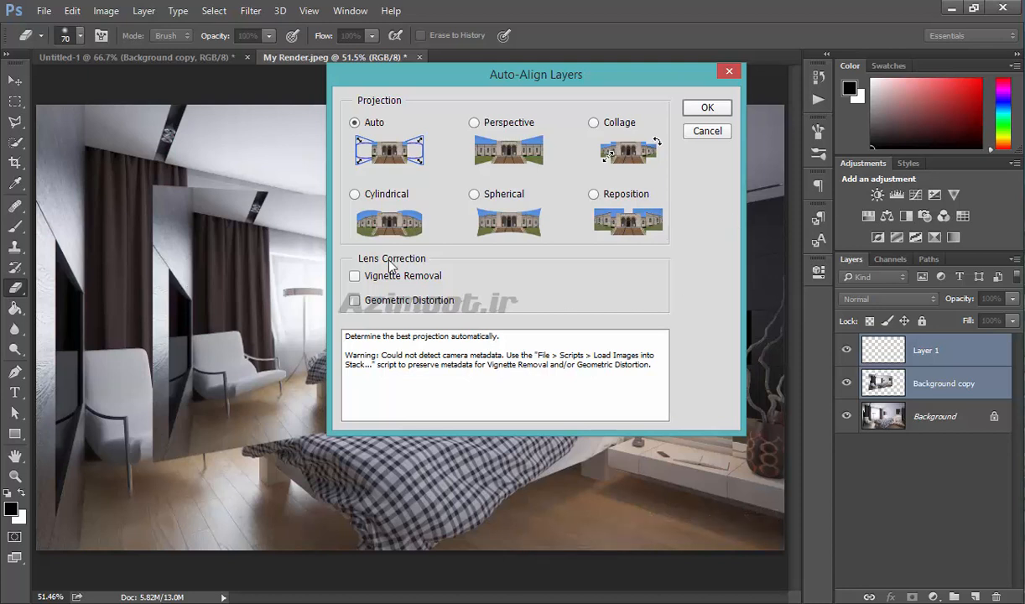
click(704, 132)
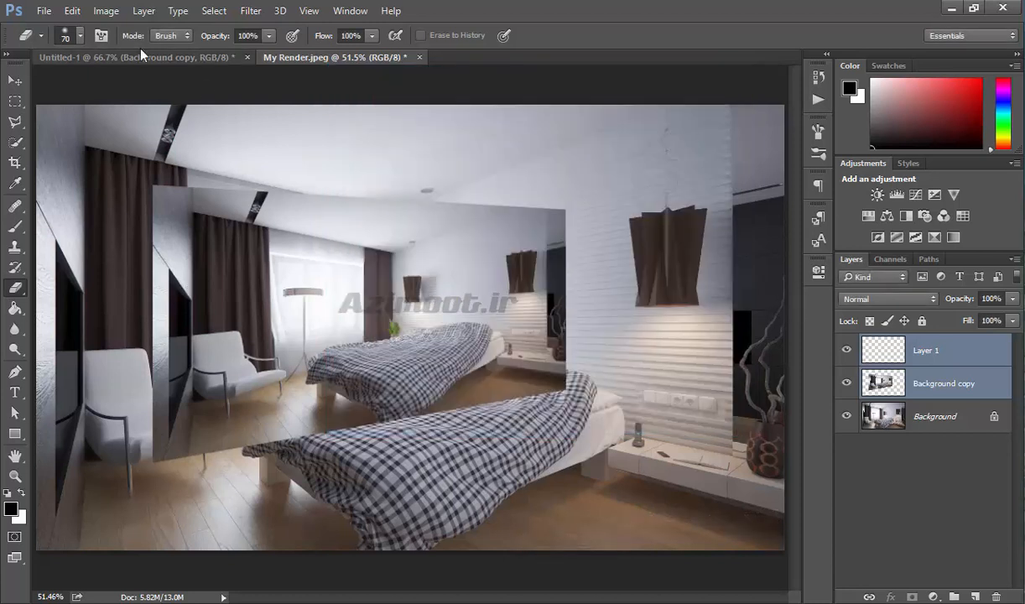
- Open Auto-Blend Layers, switch the blend method to Stack Images, and cancel the dialog
click(74, 12)
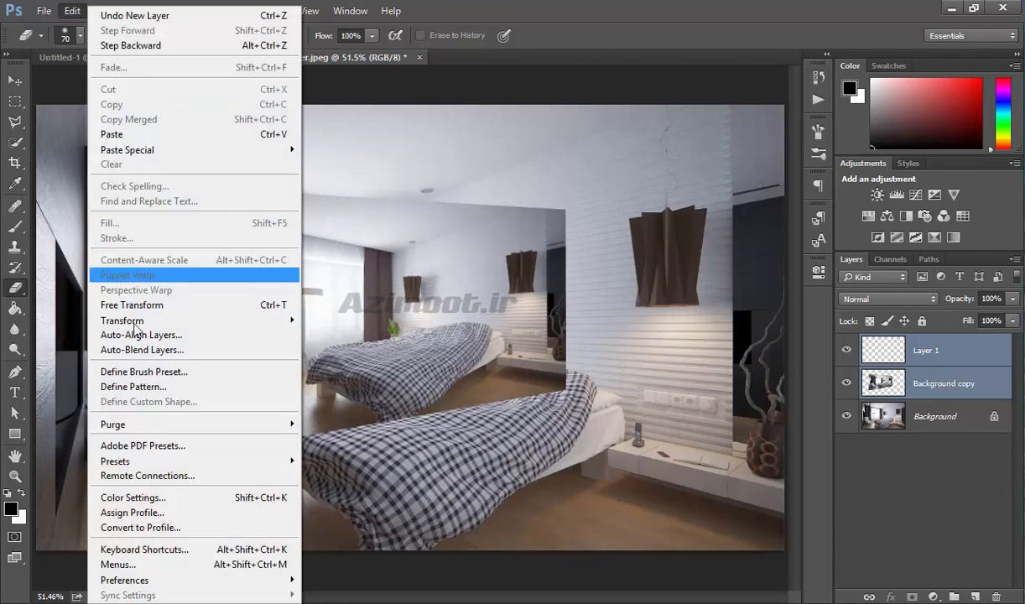
click(212, 353)
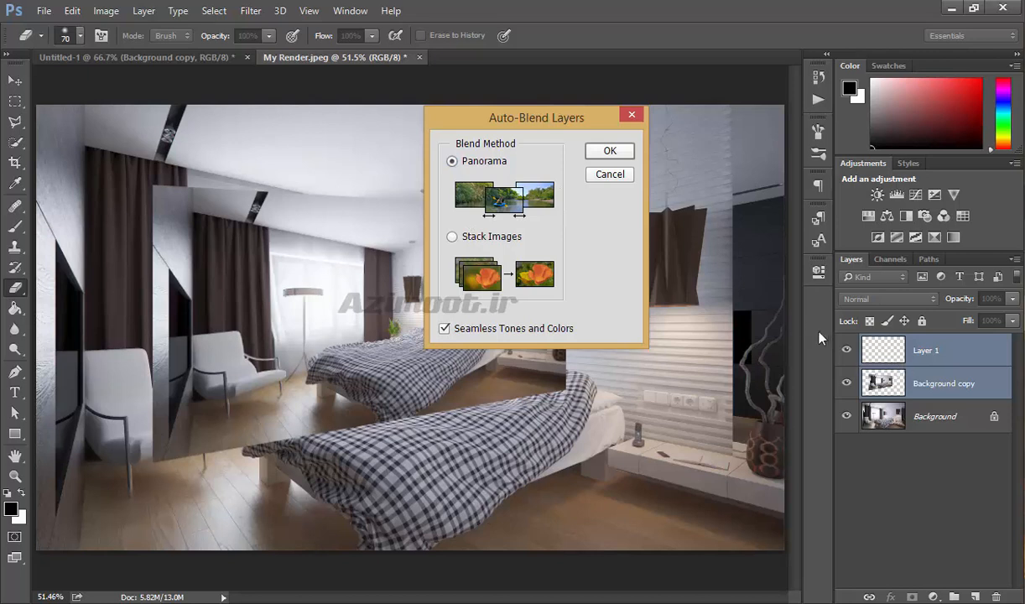
click(501, 237)
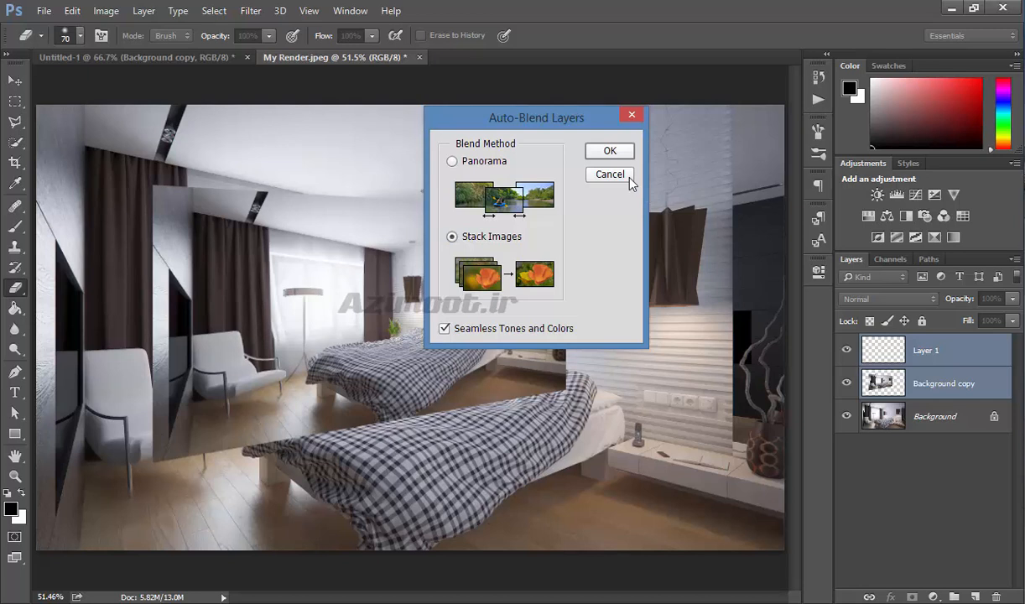
click(601, 175)
- Delete the Background copy layer
click(72, 11)
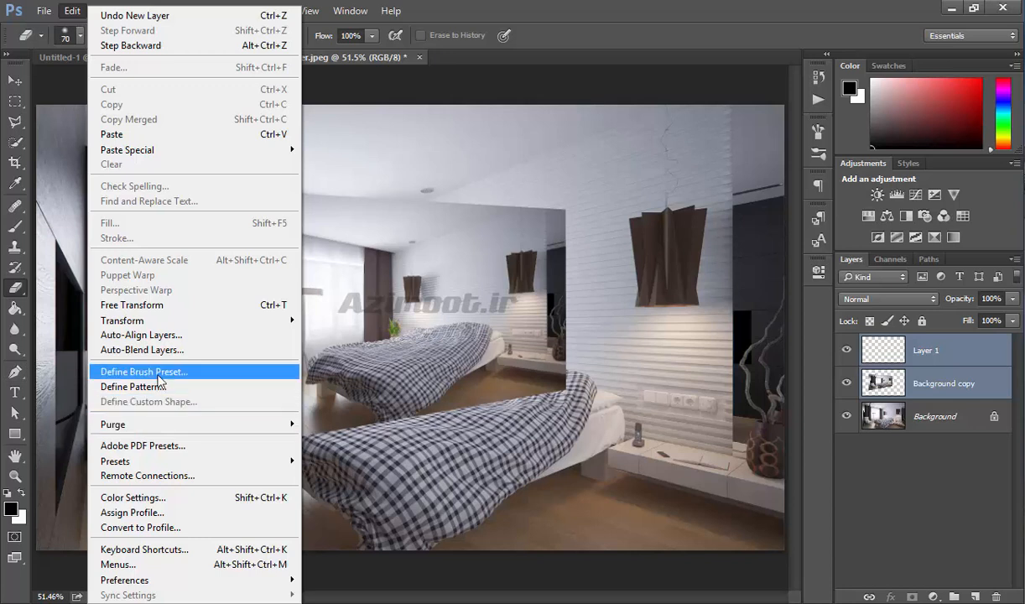
click(977, 446)
drag(972, 384, 996, 596)
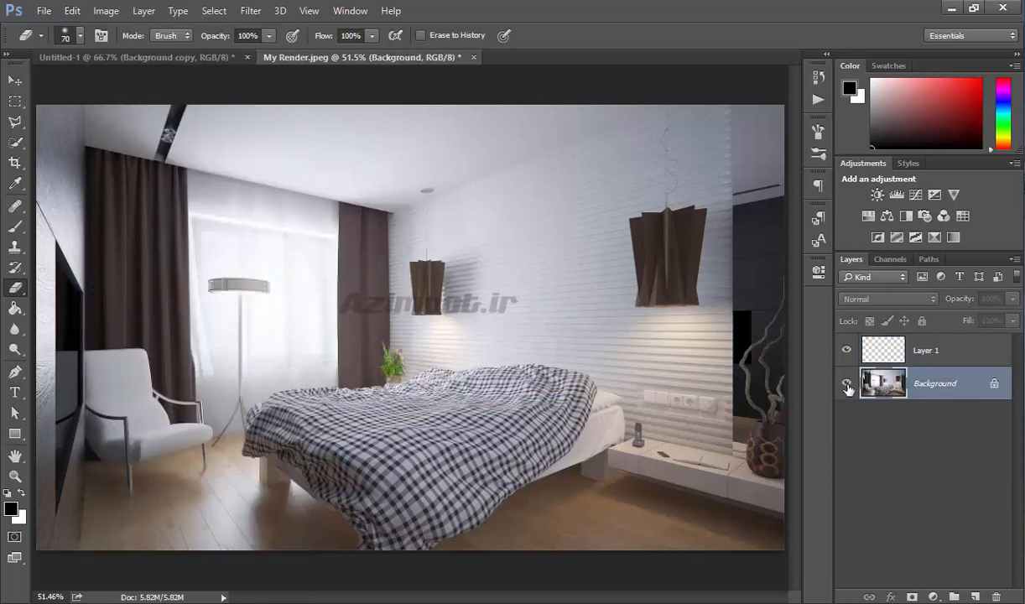
- Hide the Background and paint a small checkmark stroke on Layer 1 with a 20 px brush
click(846, 382)
click(879, 357)
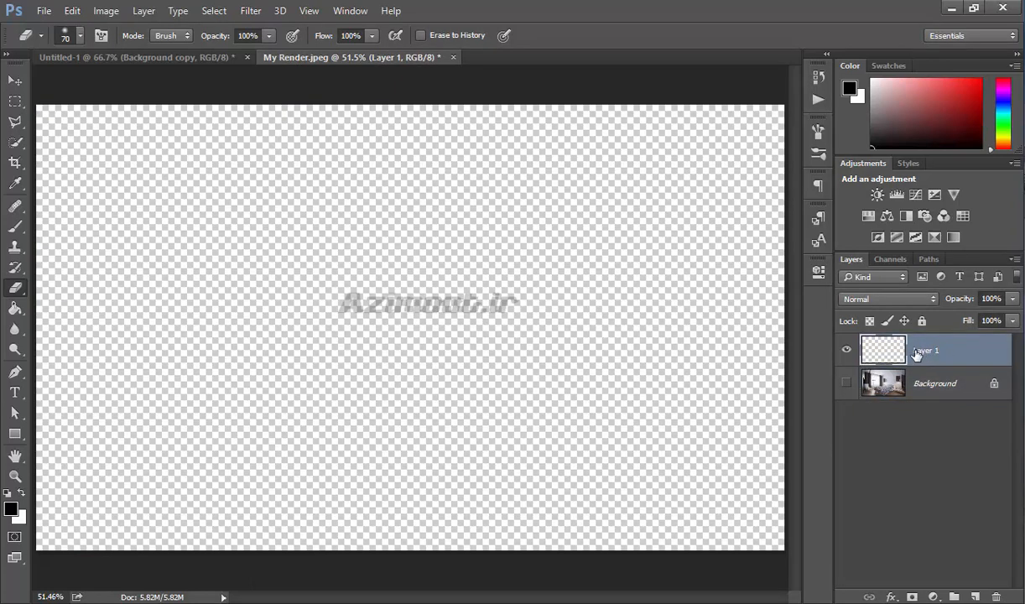
click(19, 228)
key([)
mouse_move(365, 260)
mouse_down()
mouse_move(390, 245)
mouse_move(352, 250)
mouse_up()
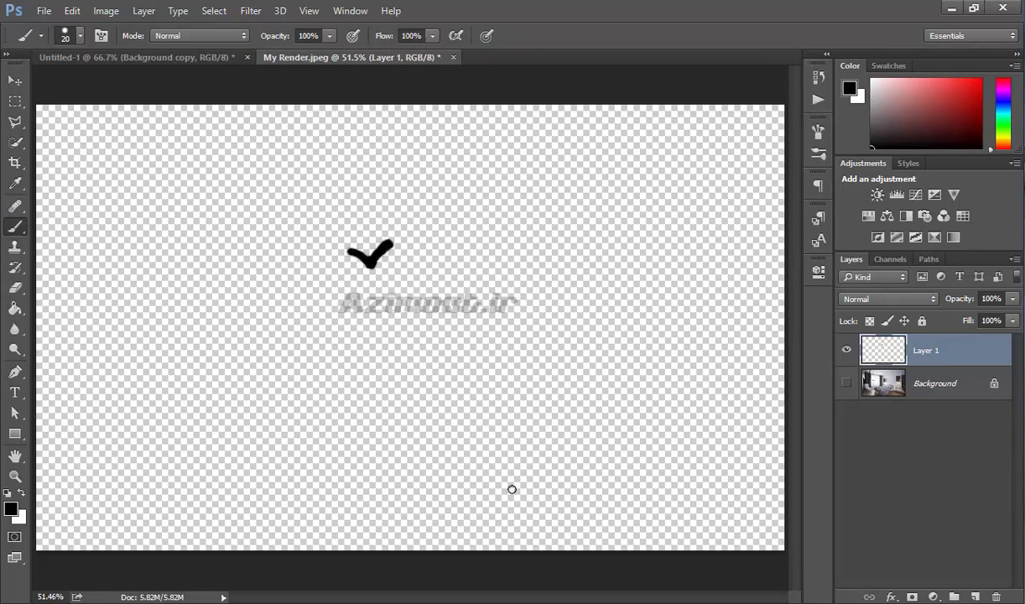
- Define a brush preset from the checkmark, keeping the default name My Render.jpeg
click(72, 11)
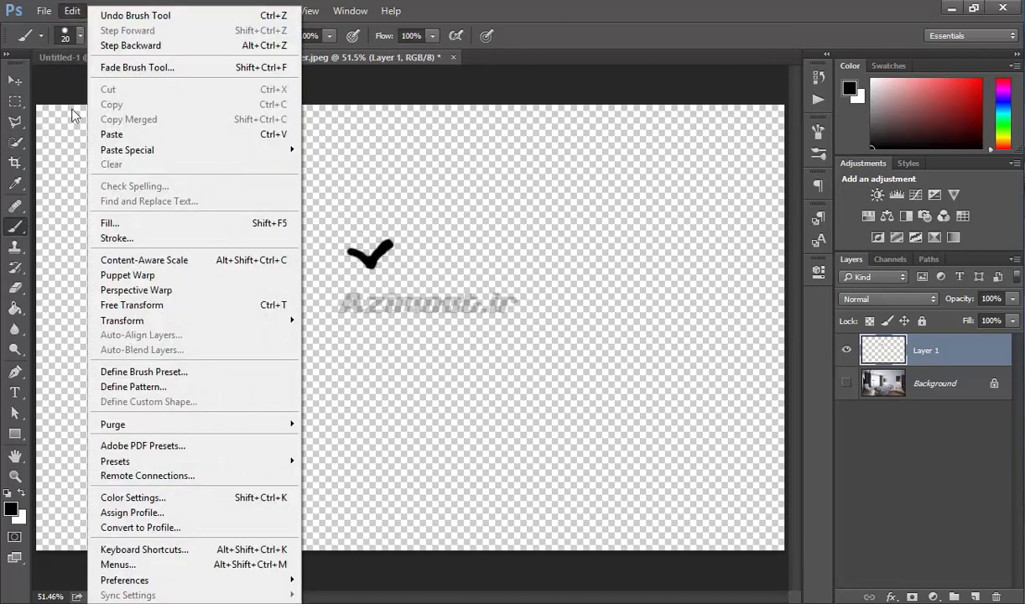
click(192, 380)
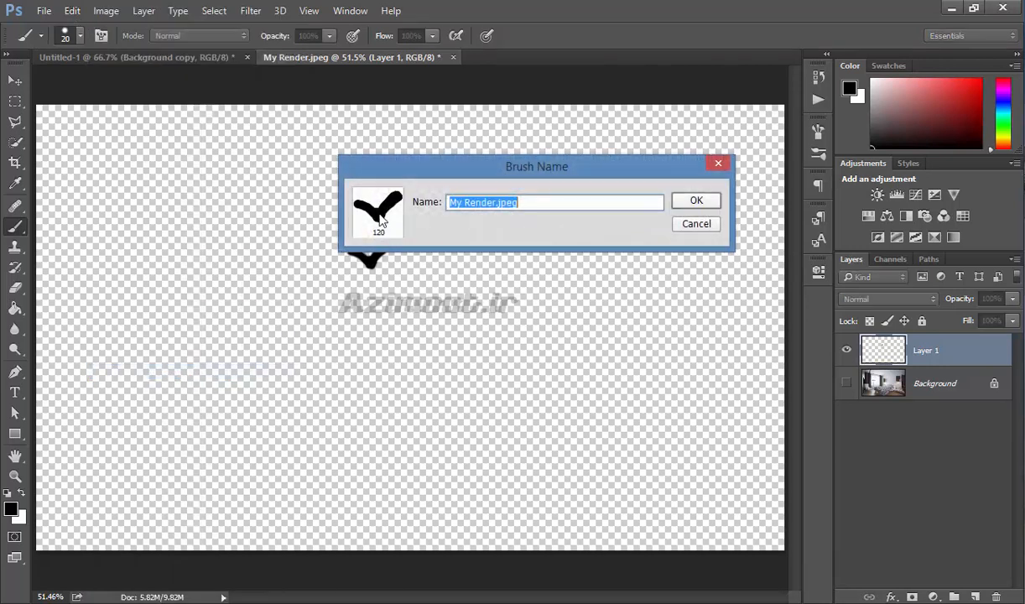
click(714, 206)
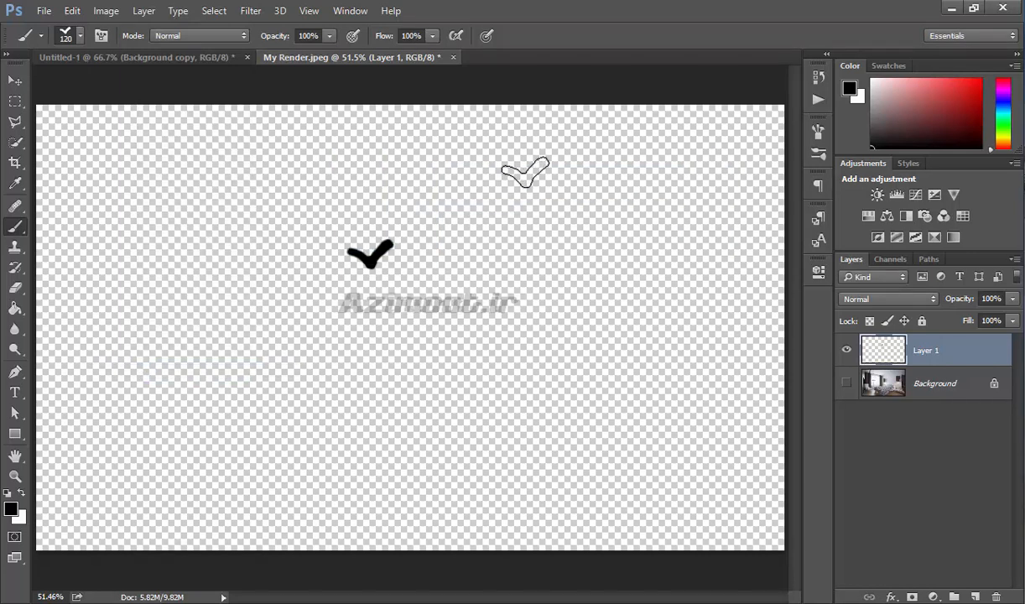
- Enable brush Scattering at 422% and paint scattered checkmark strokes across Layer 1
click(816, 132)
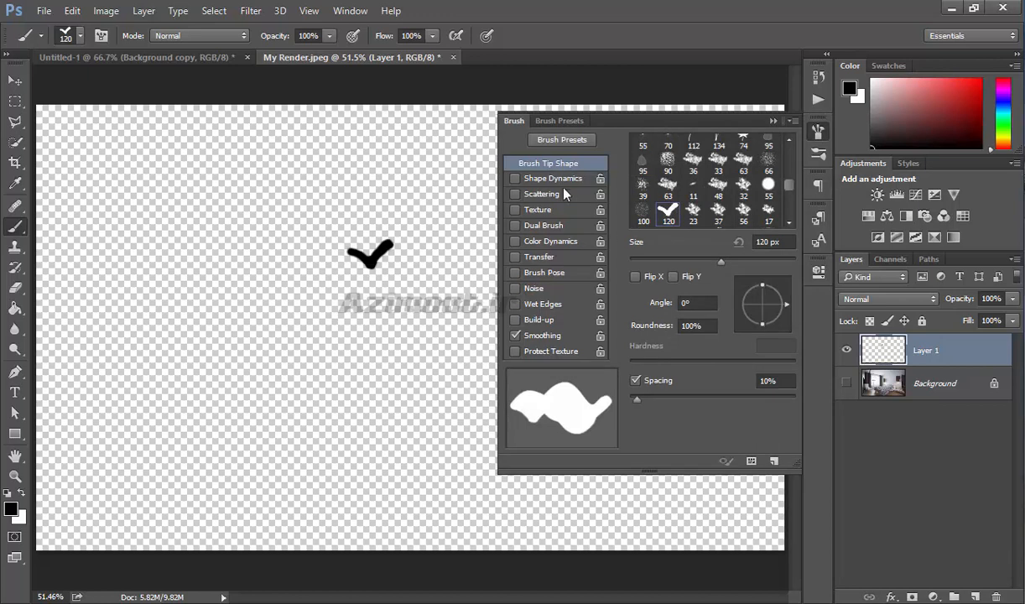
click(542, 194)
drag(630, 156, 700, 159)
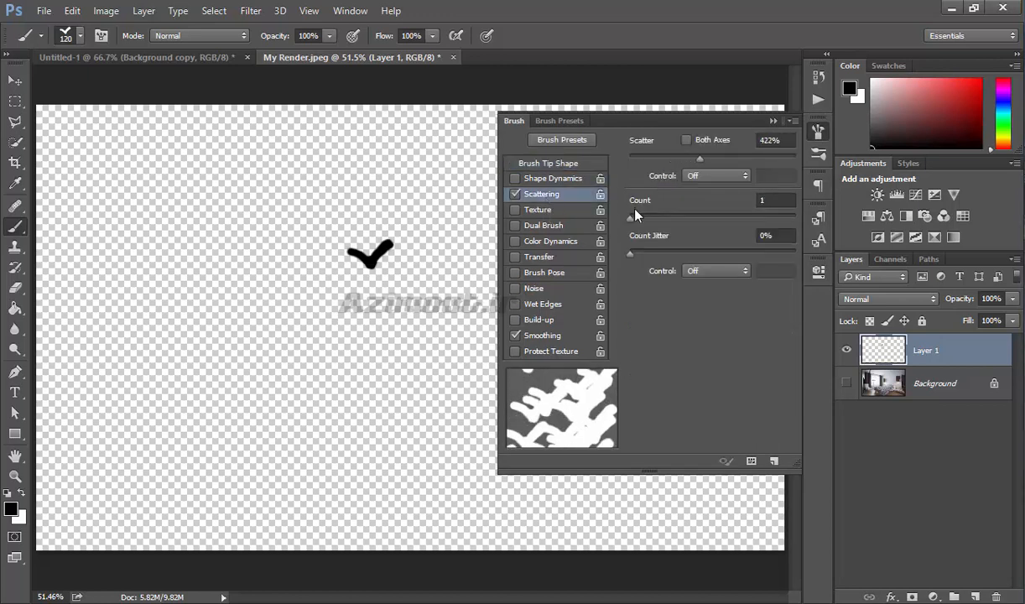
mouse_move(630, 218)
mouse_down()
mouse_move(656, 218)
mouse_move(630, 218)
mouse_up()
click(814, 134)
mouse_move(274, 213)
mouse_down()
mouse_move(268, 350)
mouse_move(515, 236)
mouse_move(686, 269)
mouse_up()
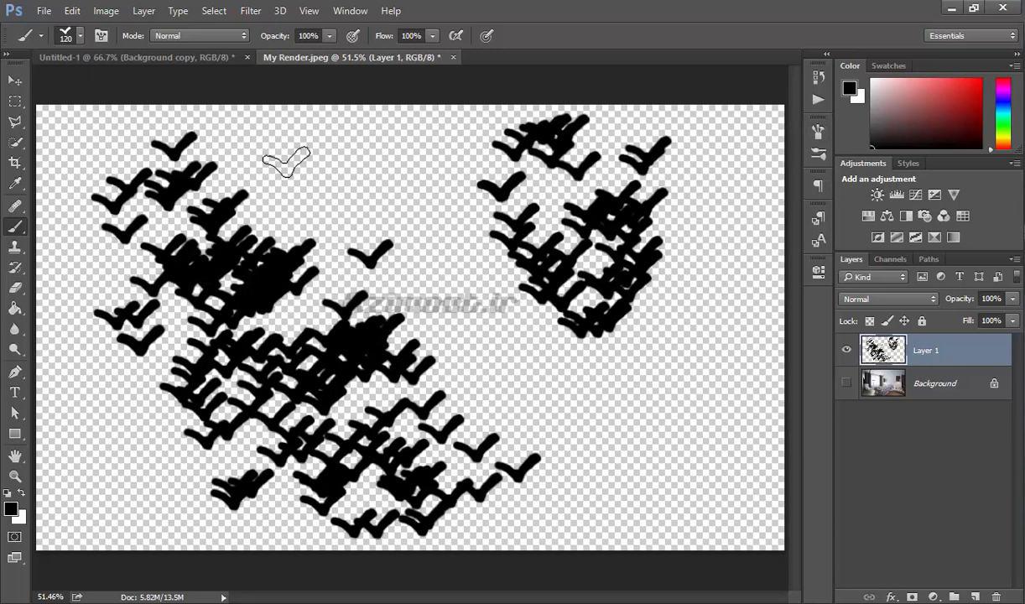
drag(393, 164, 348, 134)
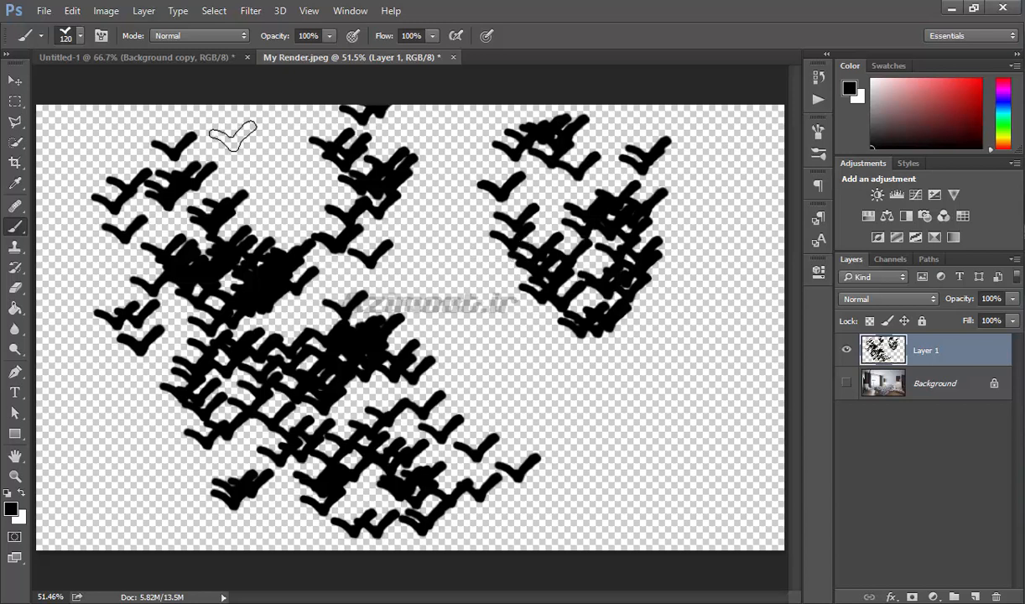
- Purge the video cache
click(73, 11)
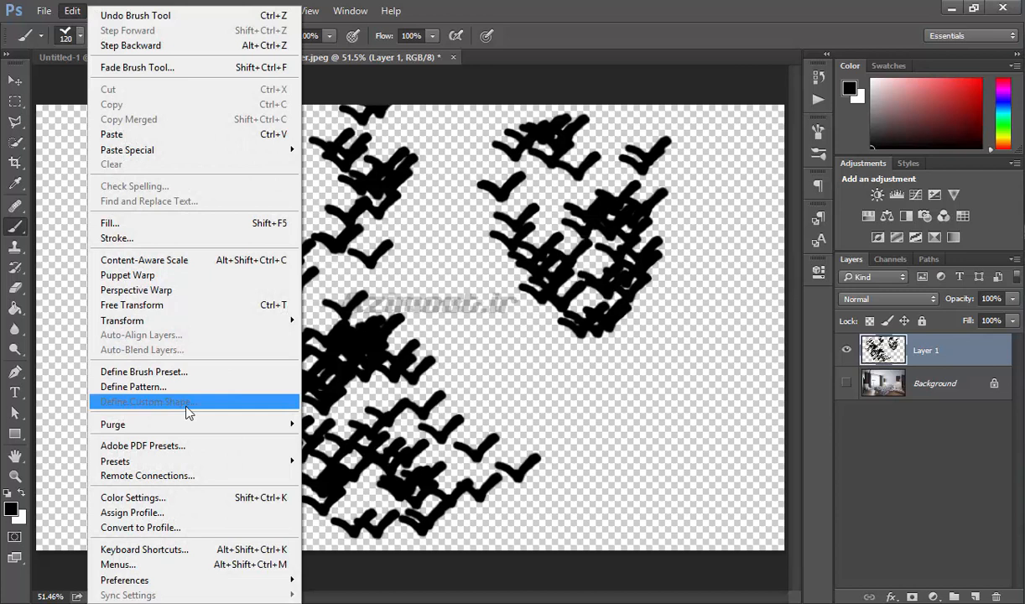
mouse_move(177, 423)
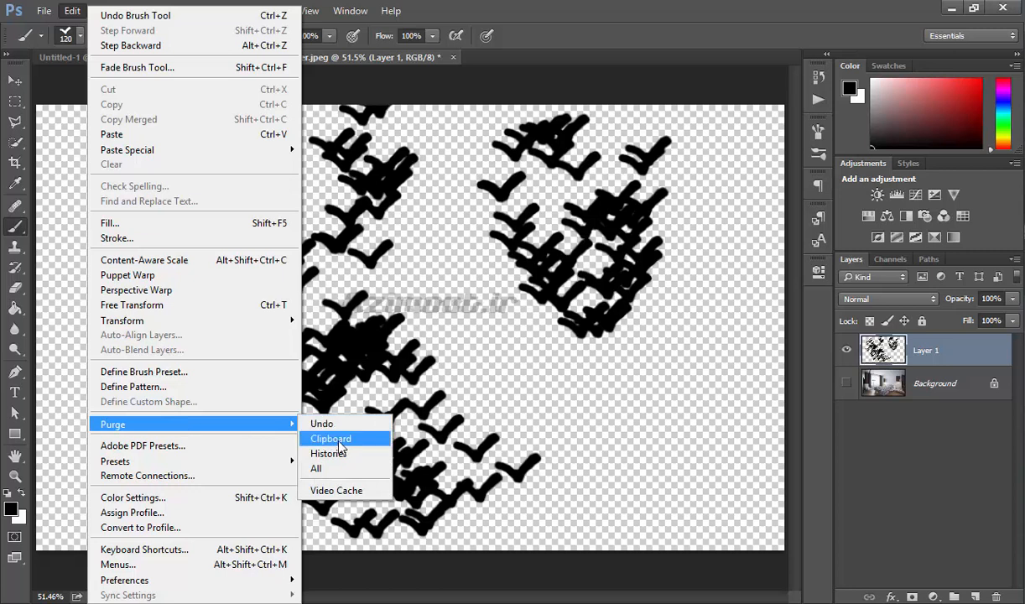
click(336, 490)
- Hide Layer 1, show the Background, and add a new layer above the Background
click(846, 349)
click(846, 383)
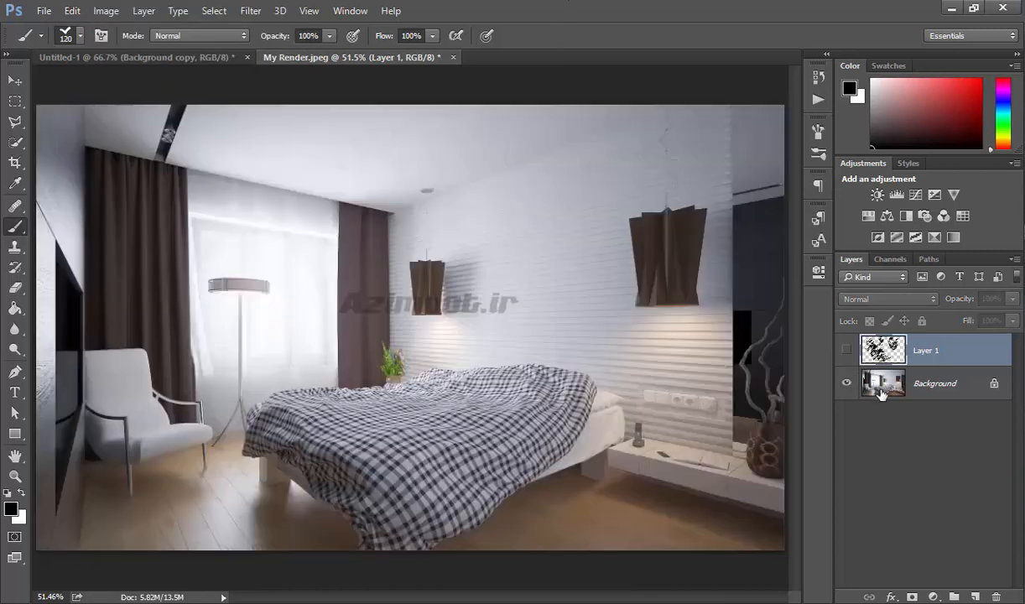
click(864, 387)
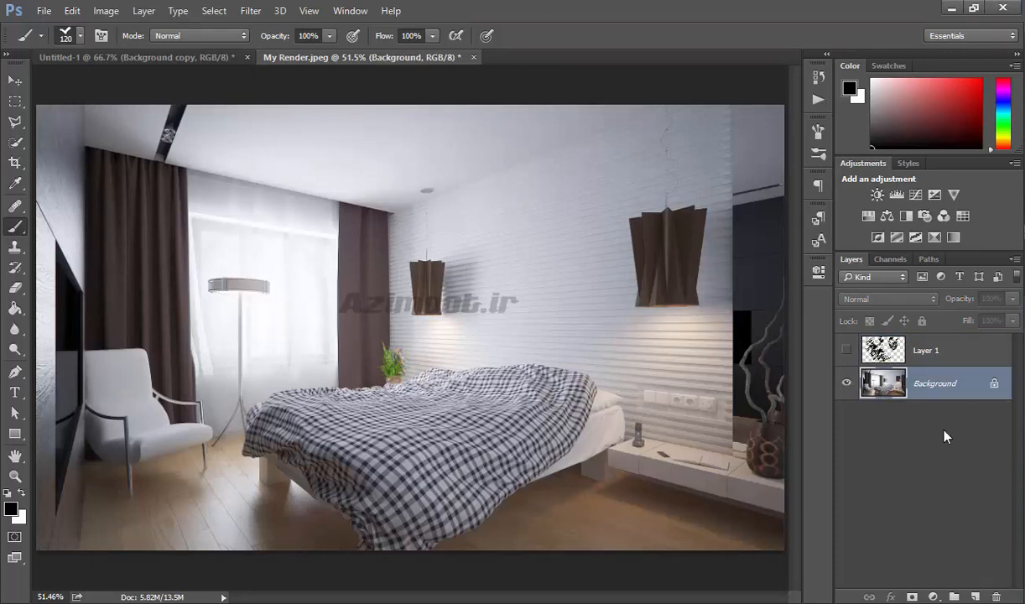
click(975, 596)
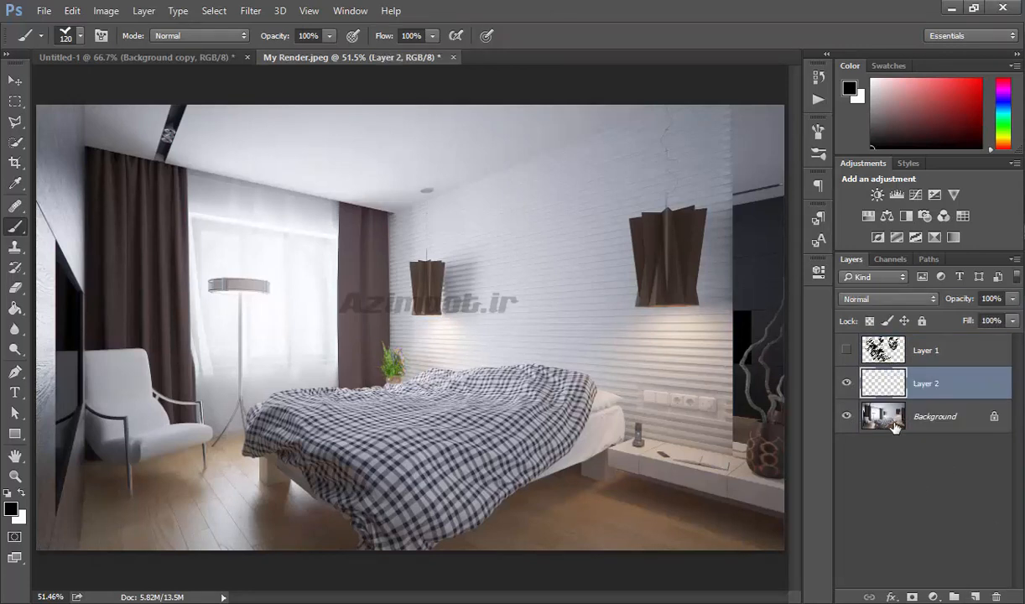
- Select the hanging lamp area with the Rectangular Marquee and paste it onto Layer 2
click(854, 409)
click(15, 101)
drag(370, 236, 486, 341)
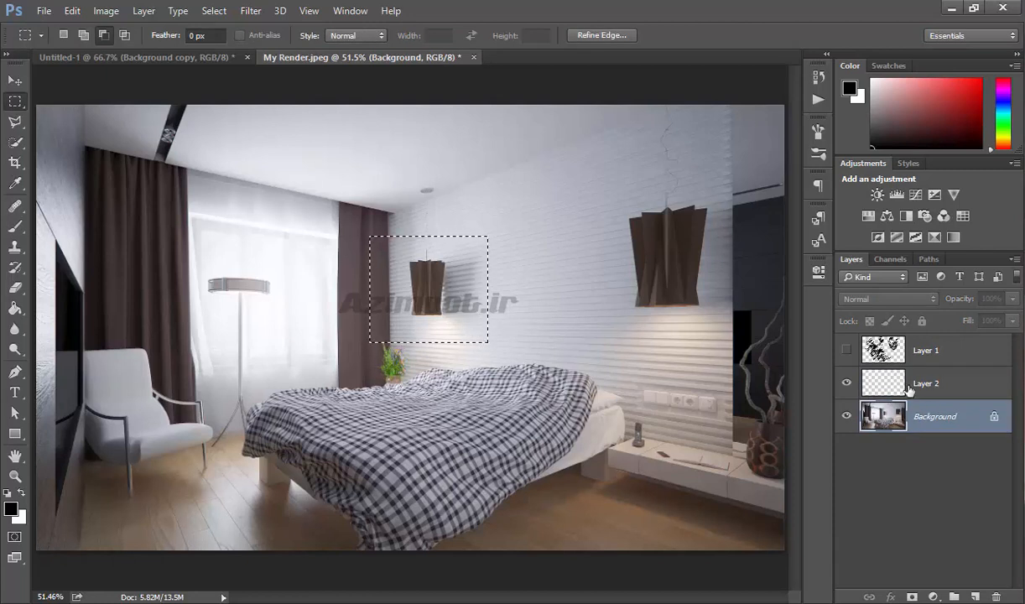
click(890, 384)
key(ctrl+v)
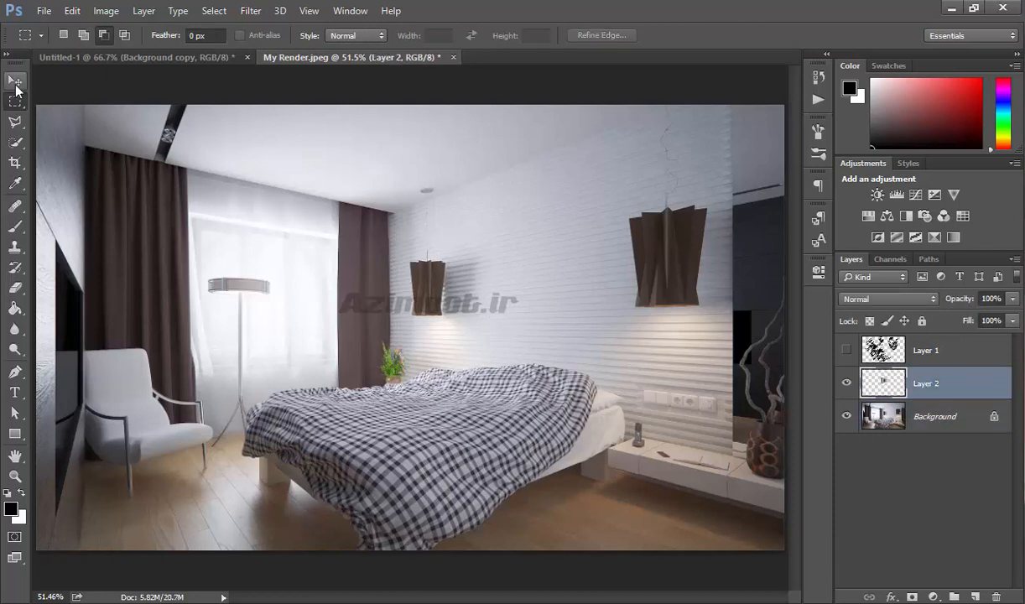
- Move the pasted lamp toward the upper left and paste two more lamp copies
click(16, 80)
drag(437, 299, 312, 248)
key(ctrl+v)
key(ctrl+v)
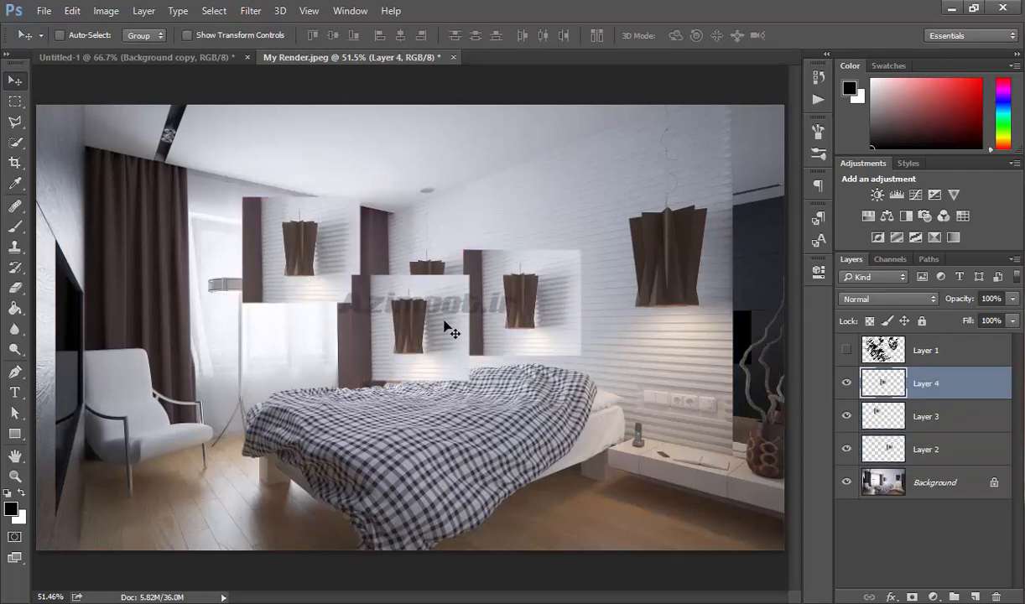
- Purge All from memory, confirming the irreversible action
click(66, 9)
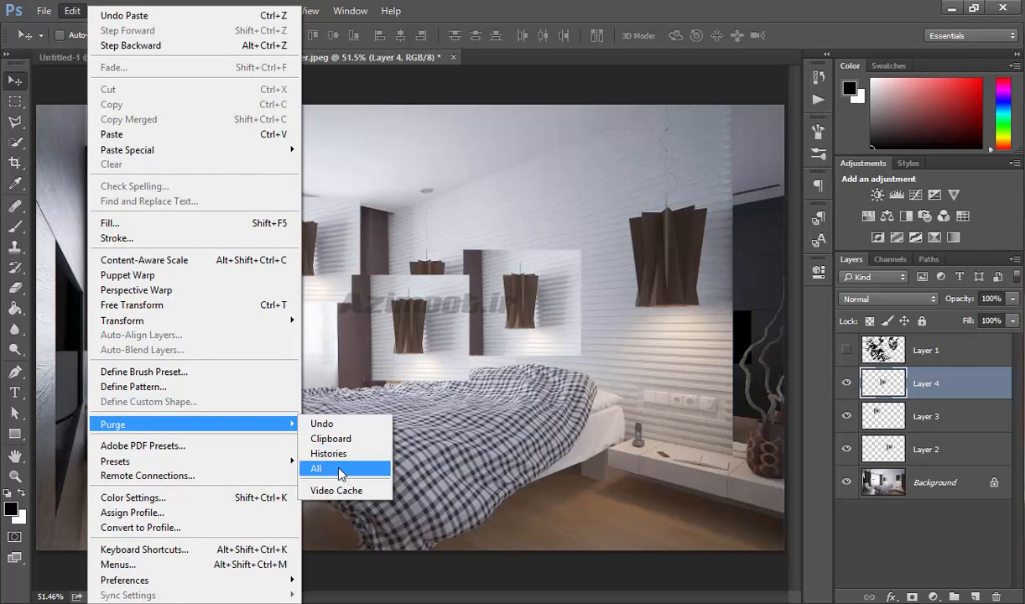
click(331, 467)
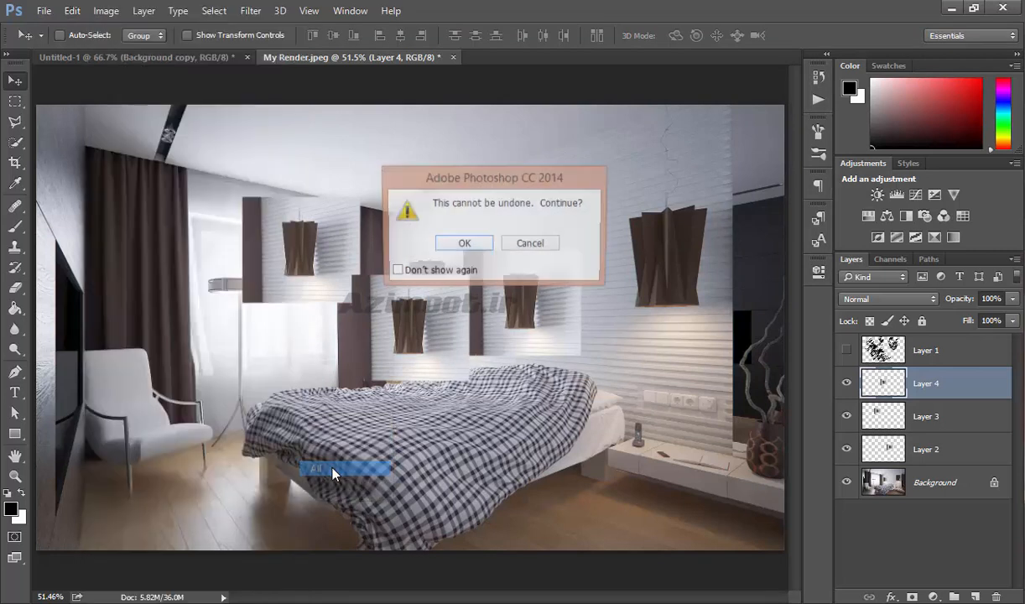
click(464, 243)
- Move the Layer 4 lamp copy down and left beneath the upper-left lamp copy
key(ctrl)
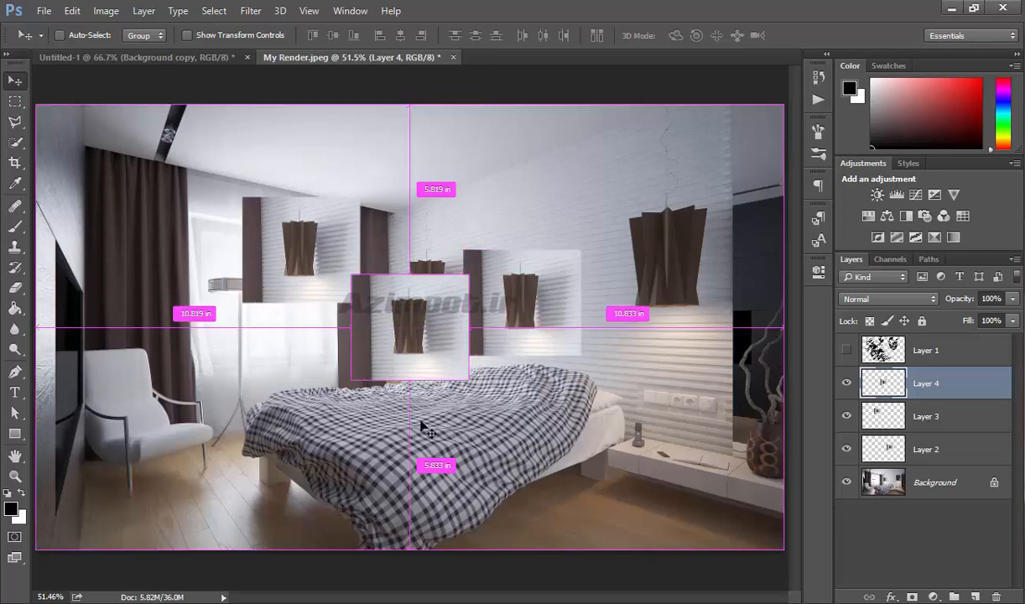
drag(446, 339, 337, 368)
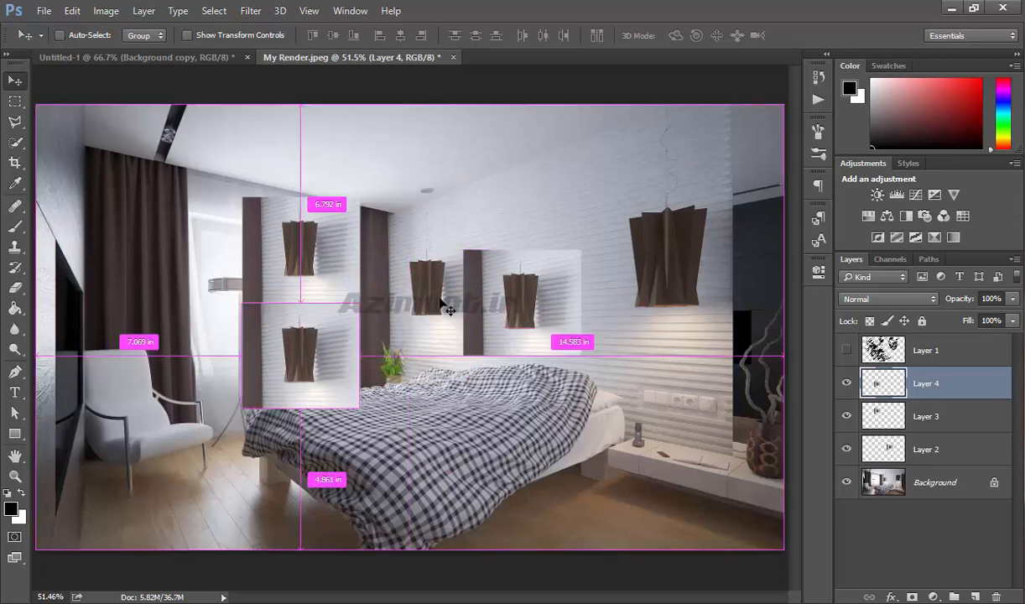
click(72, 13)
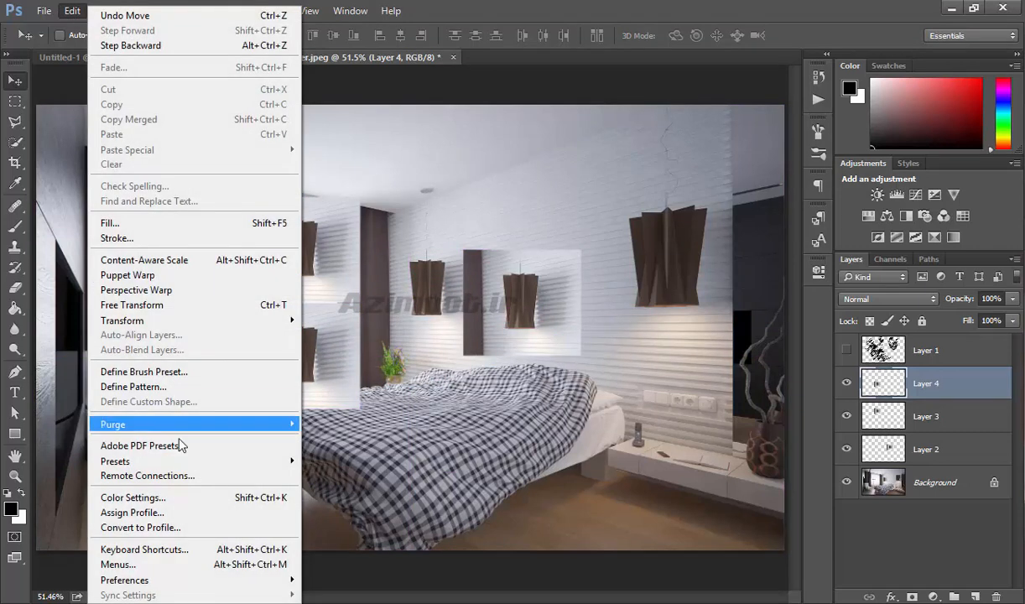
- Purge all items from memory again, confirming the irreversible warning
mouse_move(180, 426)
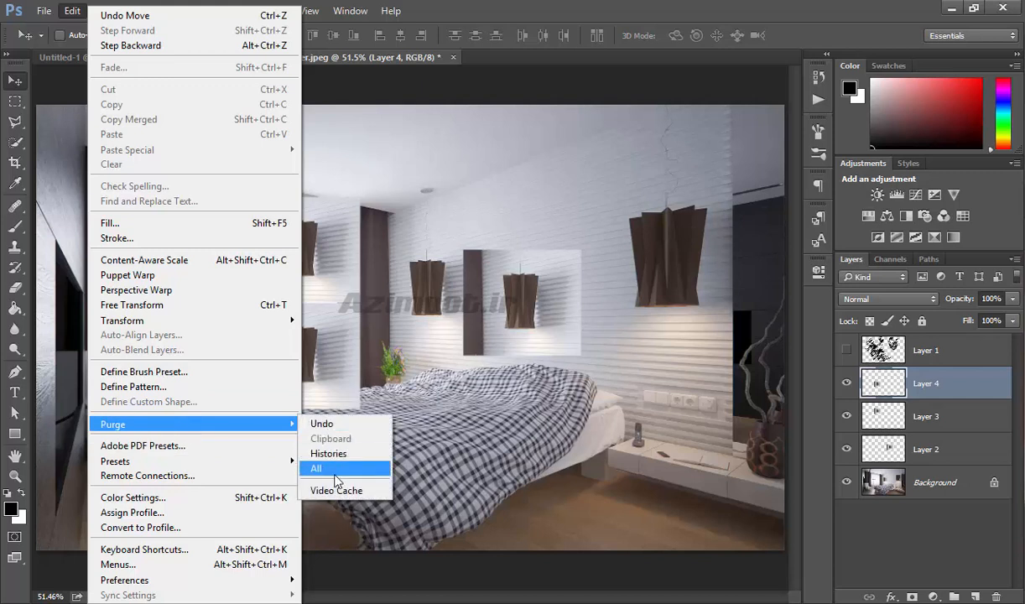
click(335, 467)
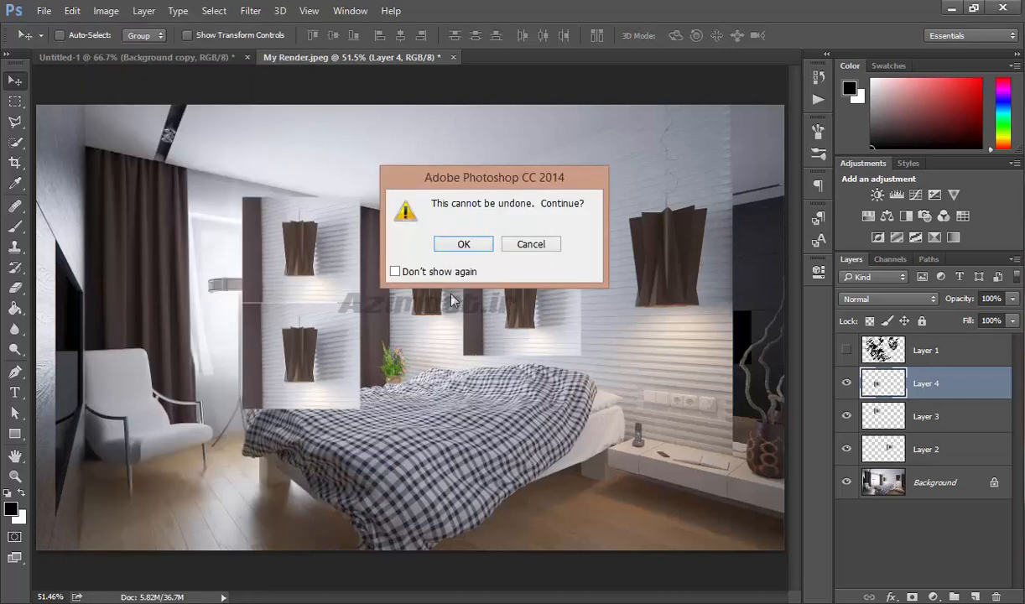
click(462, 243)
- Open the Adobe PDF Presets dialog to view its presets, then close it
click(72, 10)
mouse_move(192, 423)
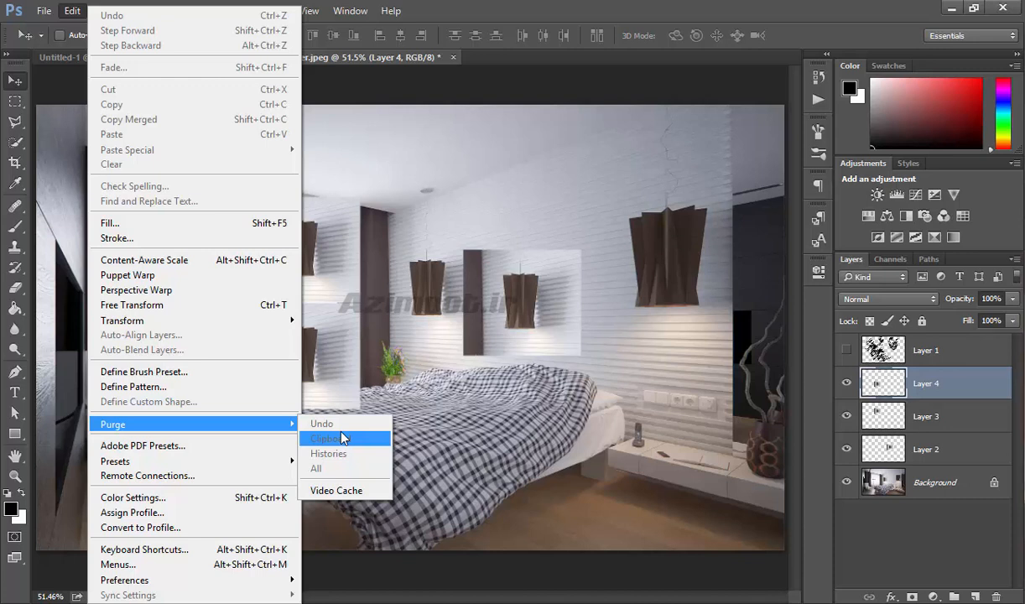
click(239, 447)
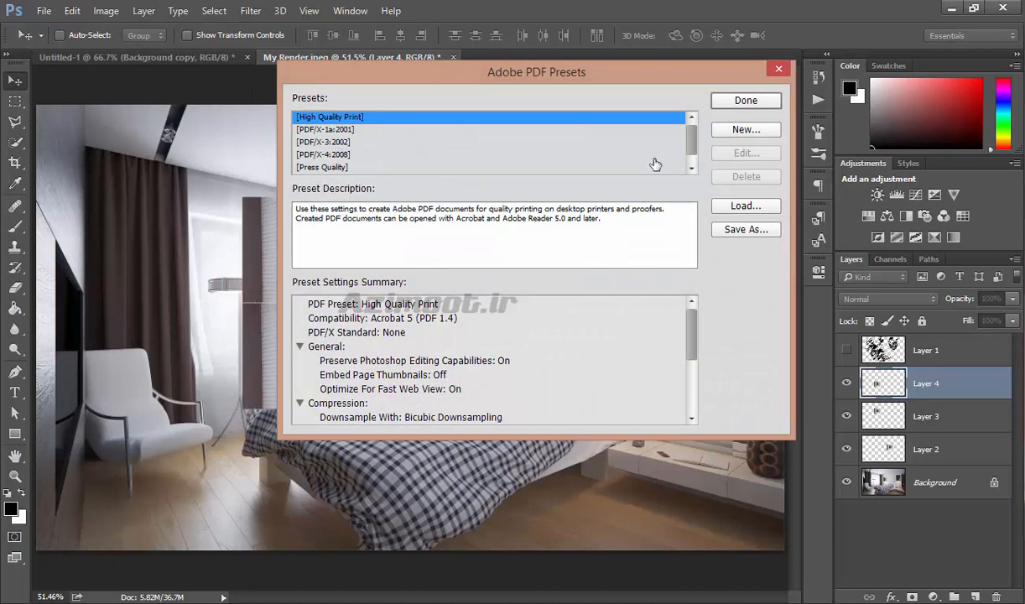
click(777, 69)
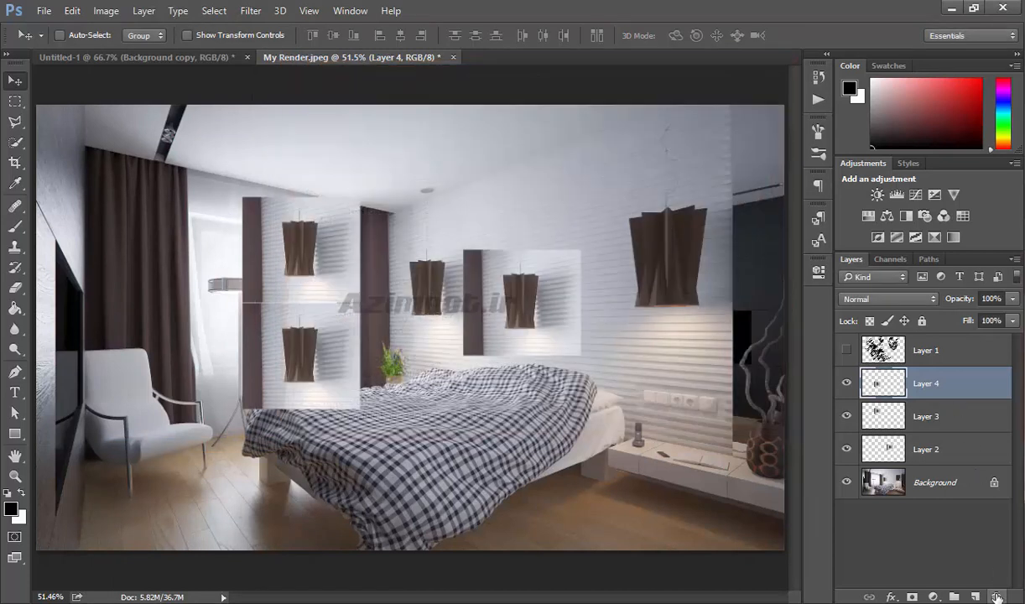
- Delete the selected lamp copy layers
click(996, 597)
click(996, 597)
click(996, 597)
- Open the Preset Manager showing brush presets, then close it
click(74, 11)
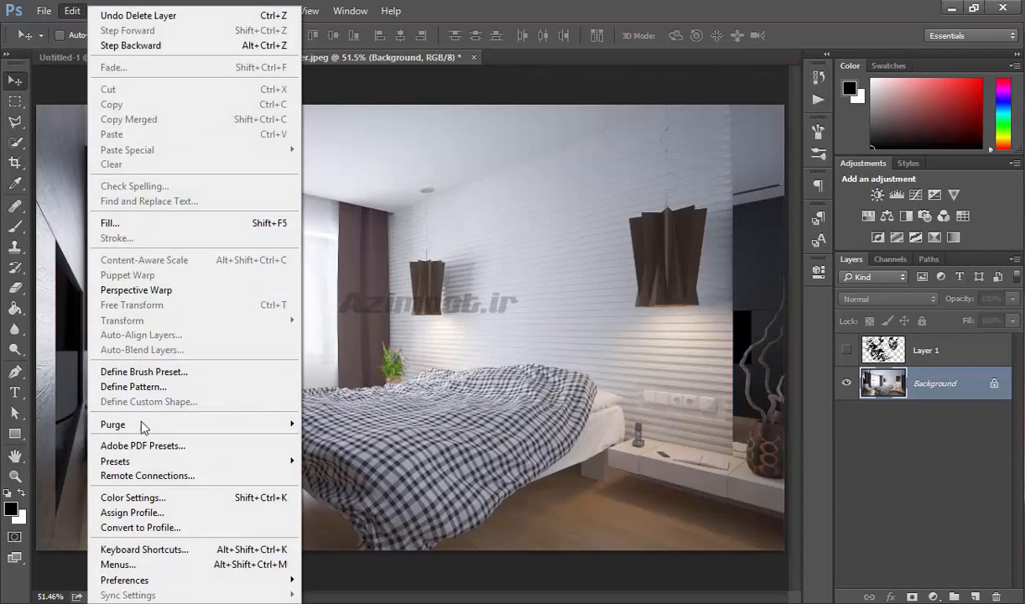
mouse_move(219, 461)
click(330, 467)
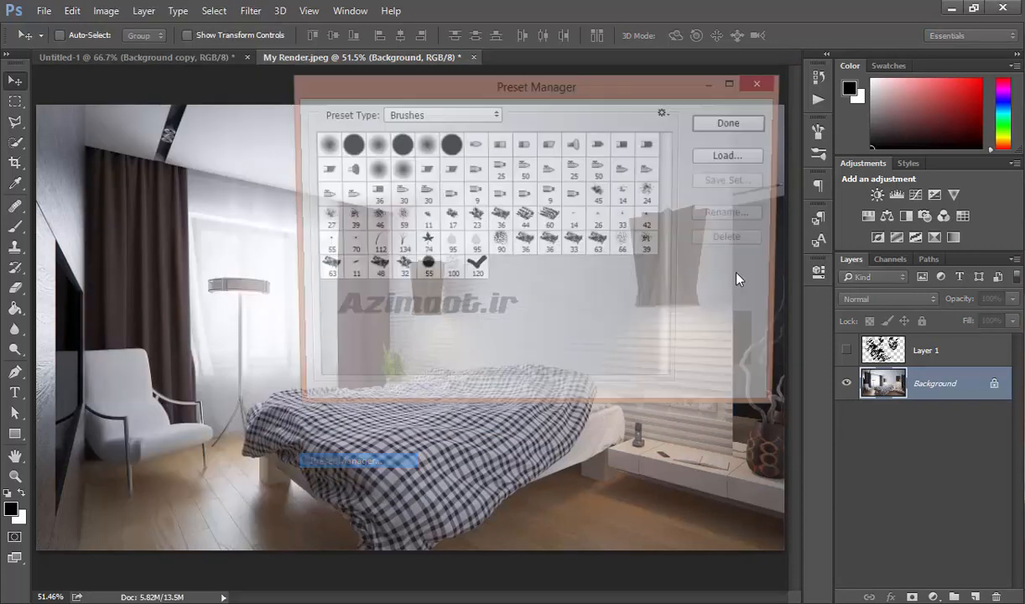
click(767, 82)
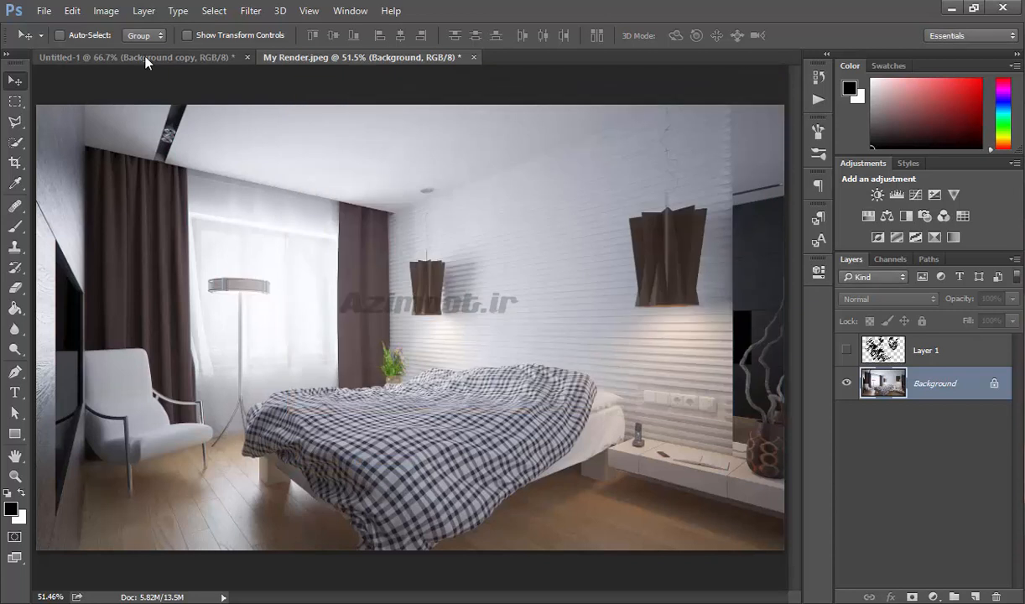
- Open the Remote Connections preferences and cancel the dialog
click(73, 10)
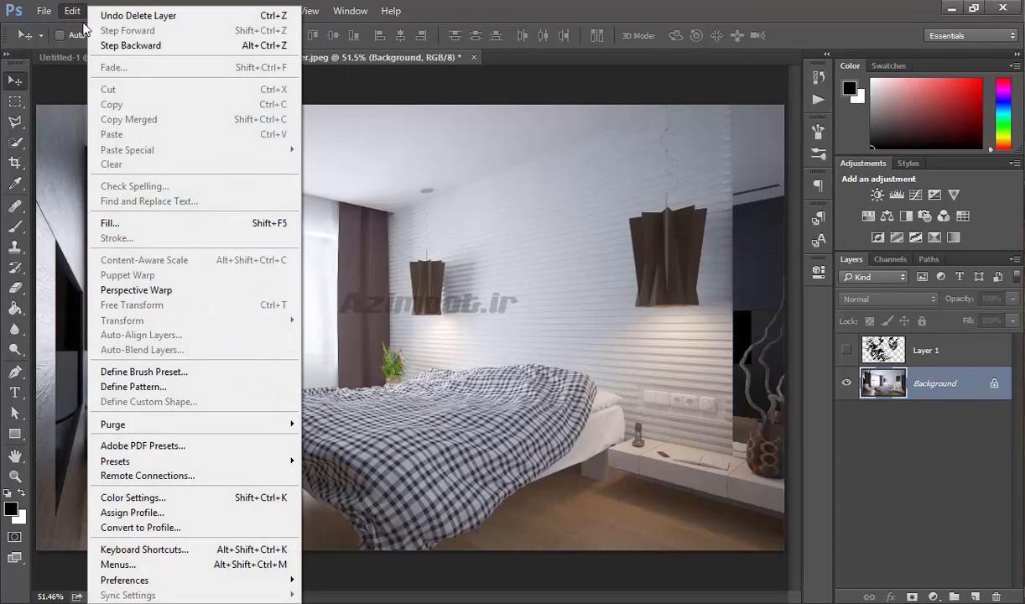
click(190, 477)
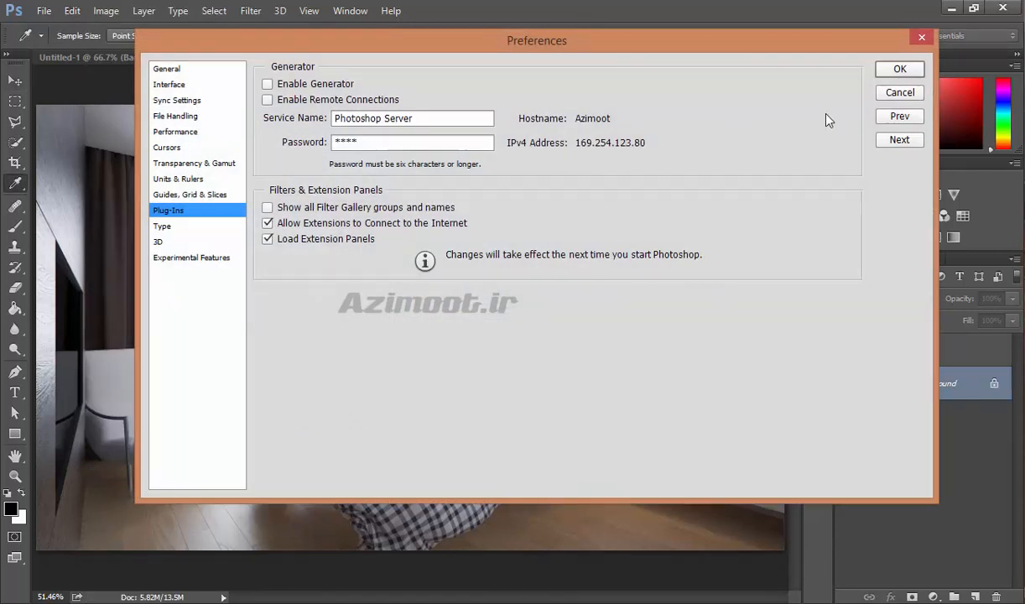
click(900, 92)
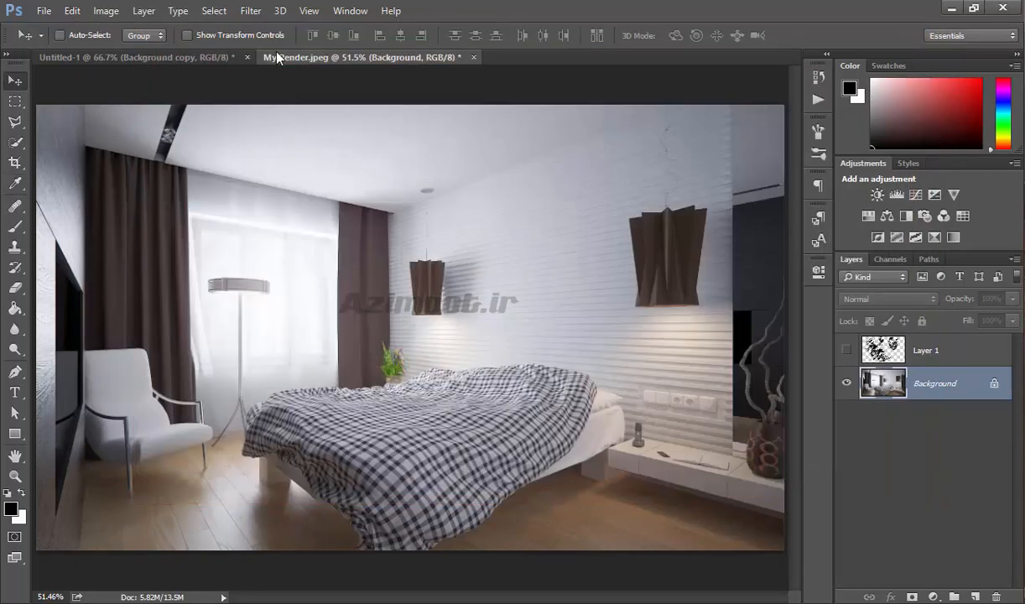
- Open Color Settings and preview the RGB working space as sRGB IEC61966-2.1, then Adobe RGB (1998)
click(72, 11)
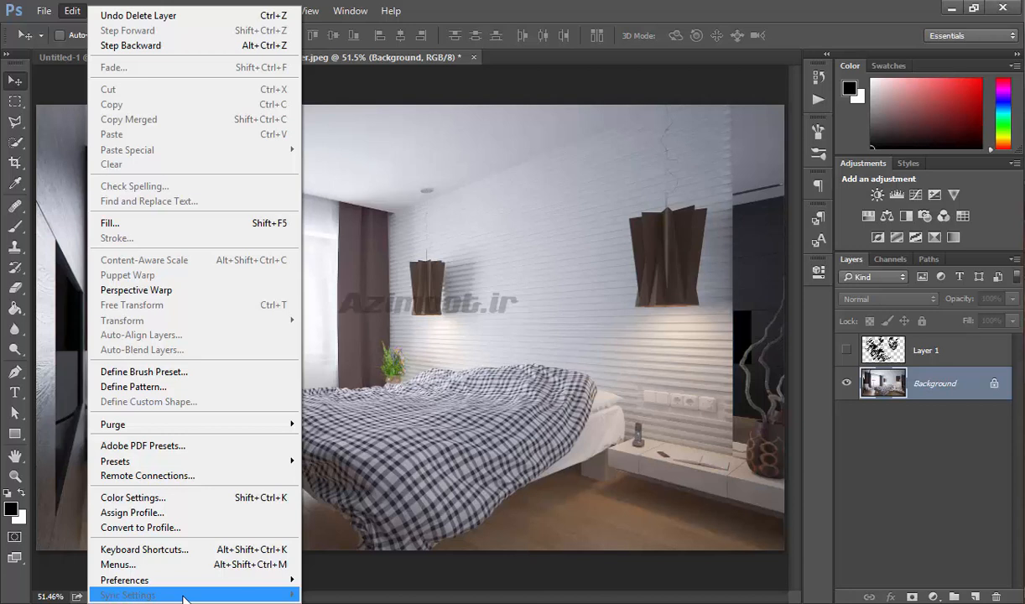
click(169, 498)
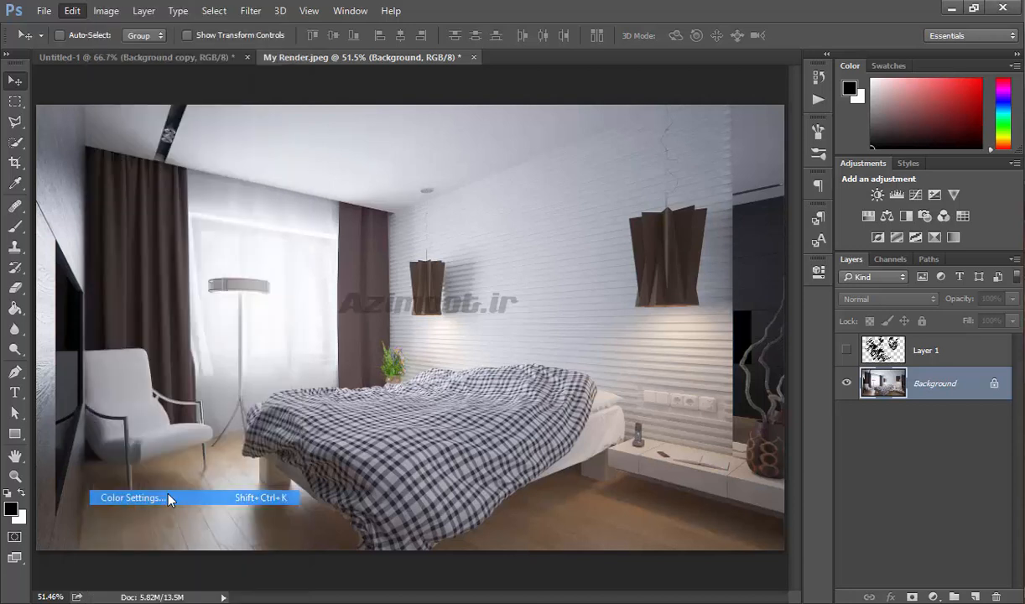
drag(480, 112, 682, 161)
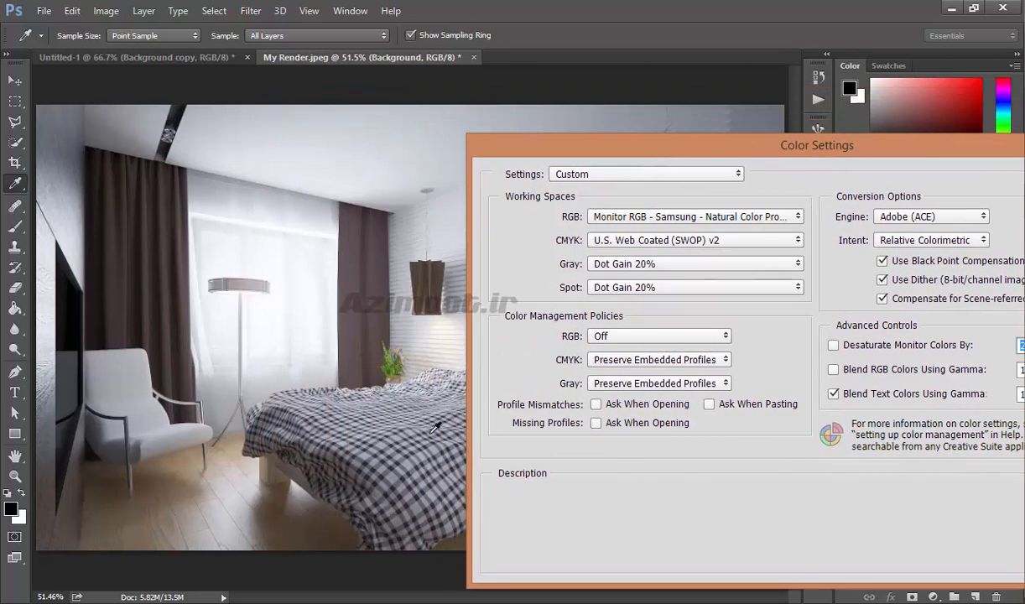
click(673, 218)
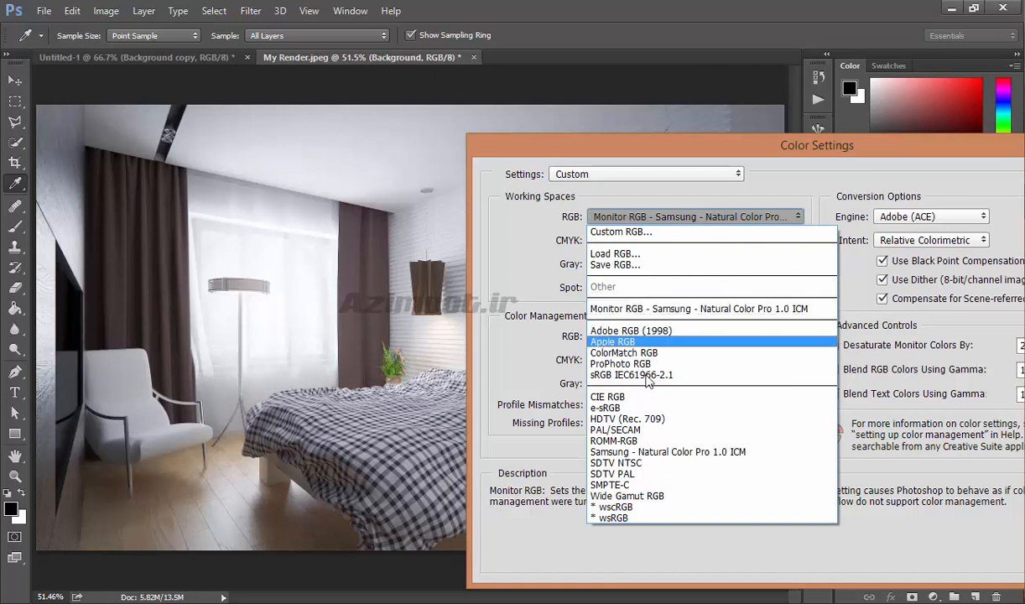
click(625, 375)
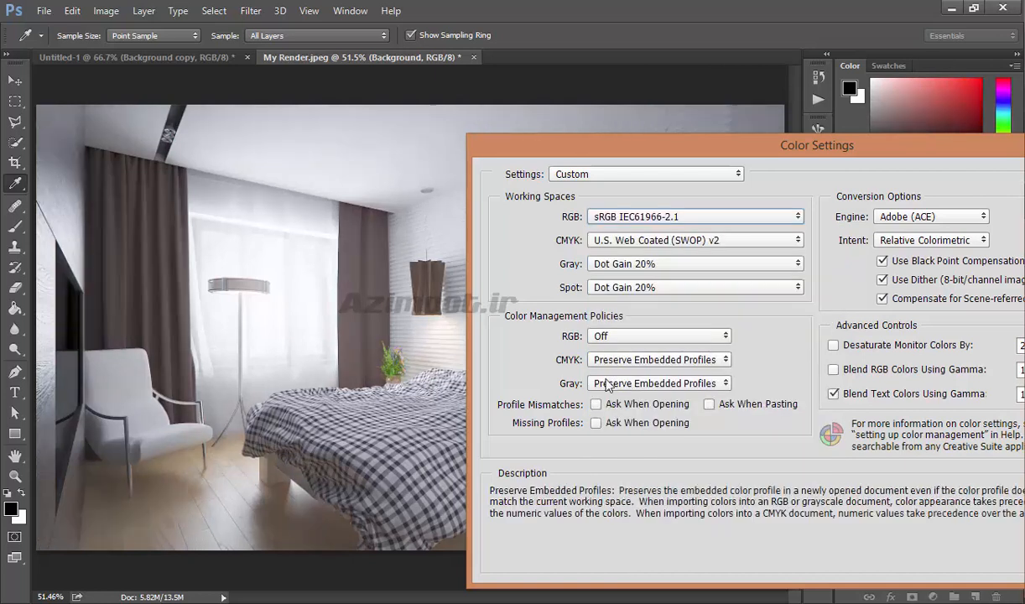
click(638, 218)
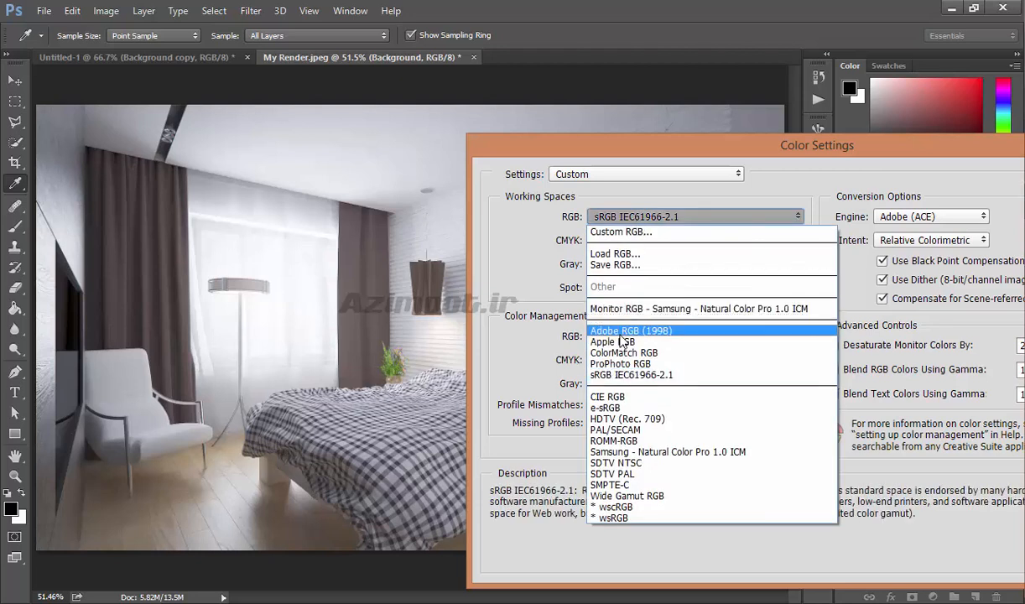
click(621, 335)
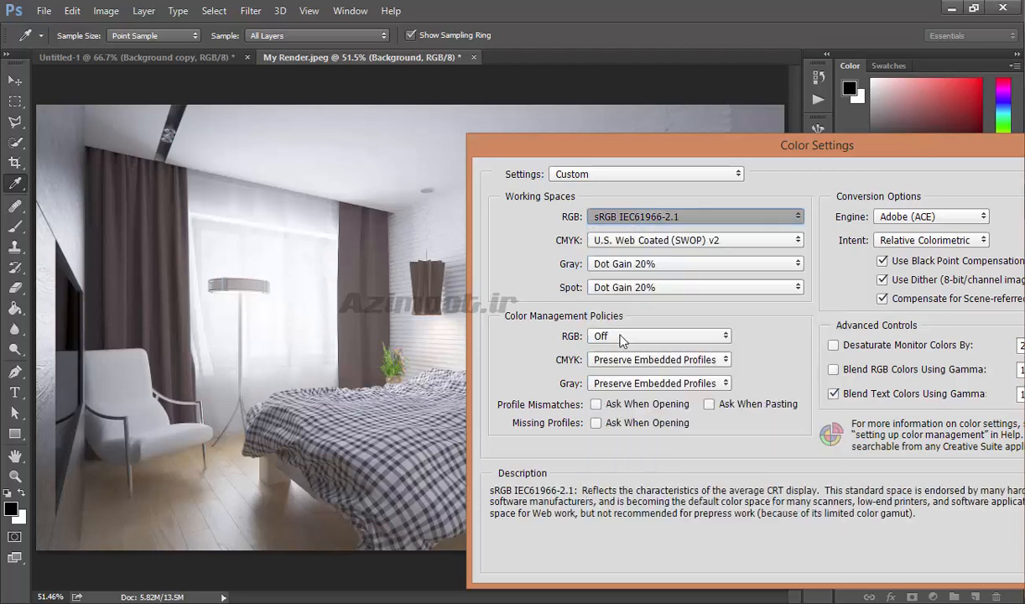
- Preview the RGB working space as sRGB IEC61966-2.1, ProPhoto RGB, and Adobe RGB (1998) in turn
click(615, 220)
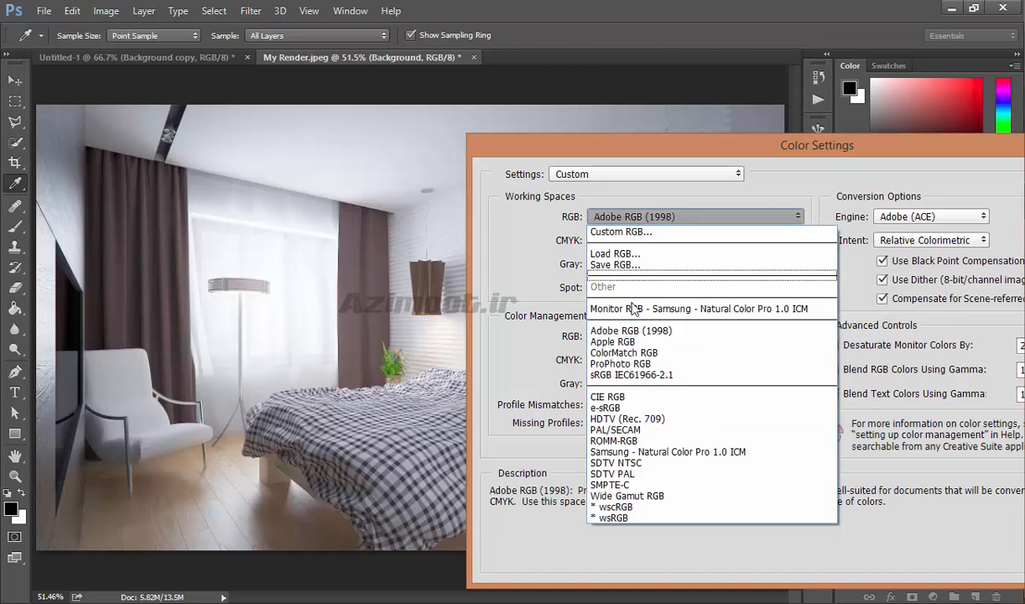
click(618, 376)
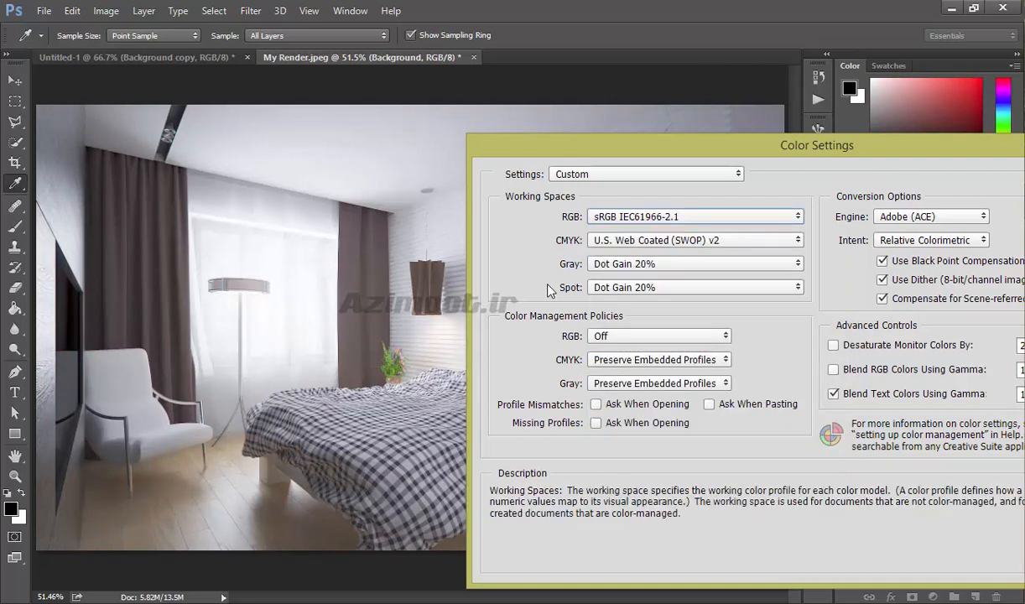
click(590, 217)
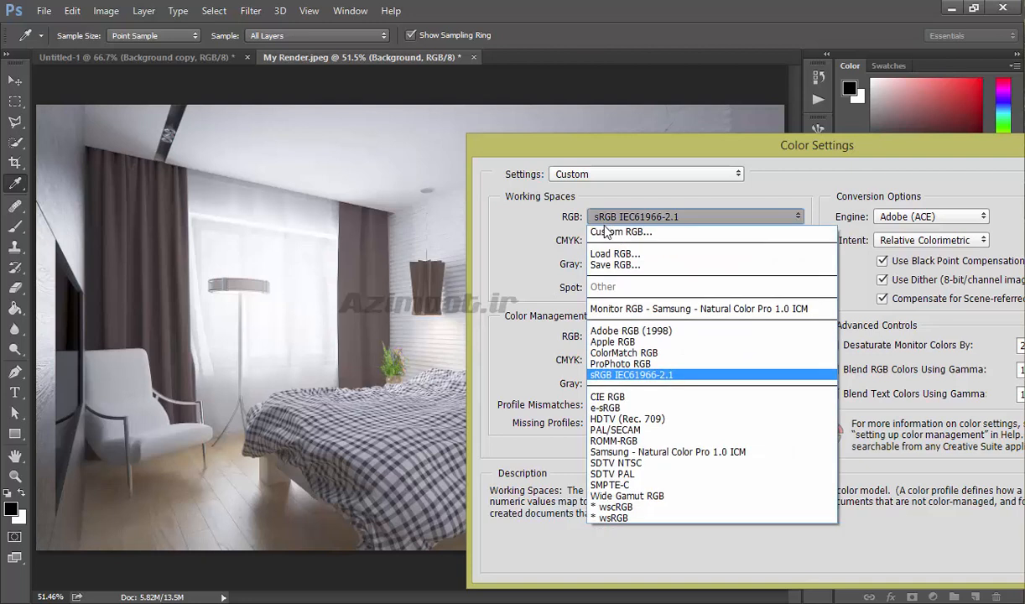
click(620, 363)
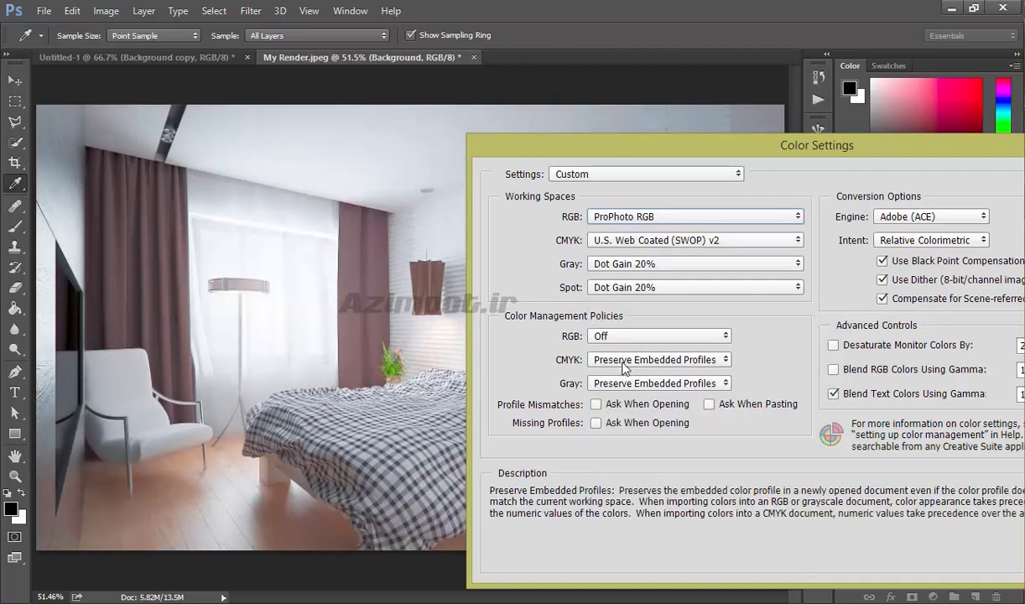
click(618, 217)
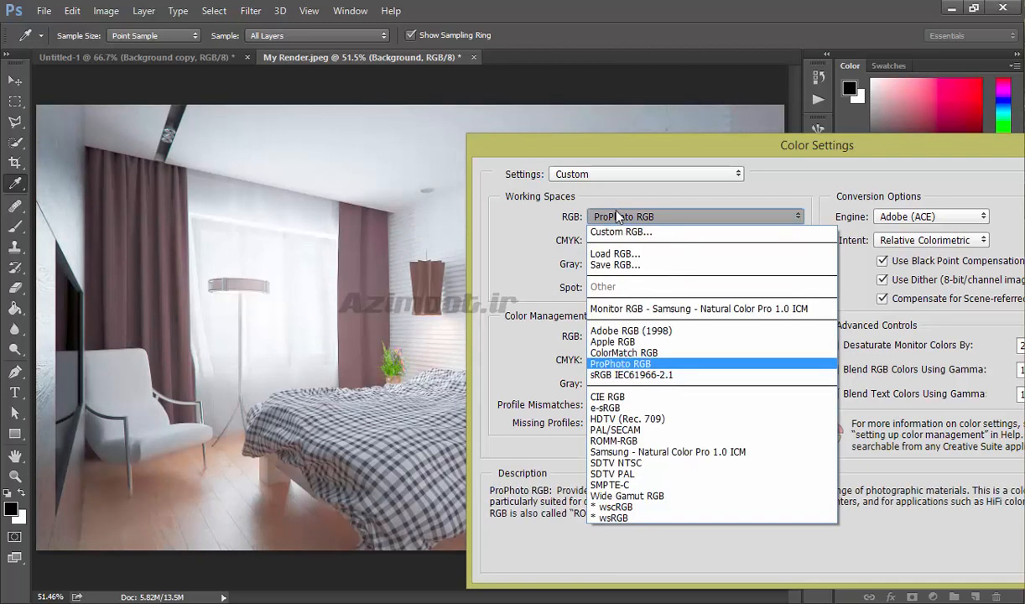
click(668, 333)
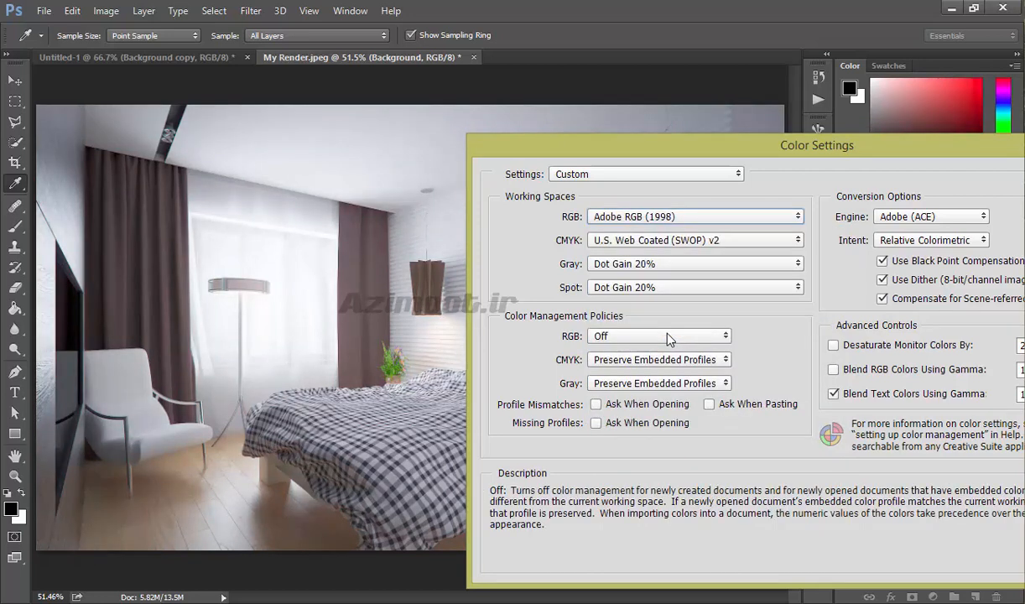
- Set the RGB working space back to sRGB IEC61966-2.1 and cancel the Color Settings dialog
click(615, 217)
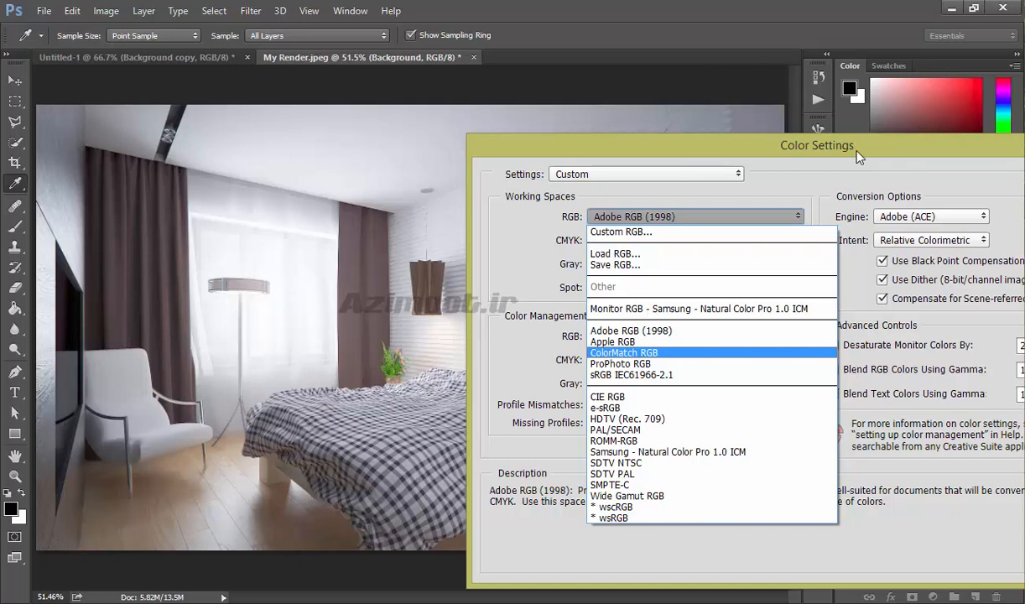
click(641, 375)
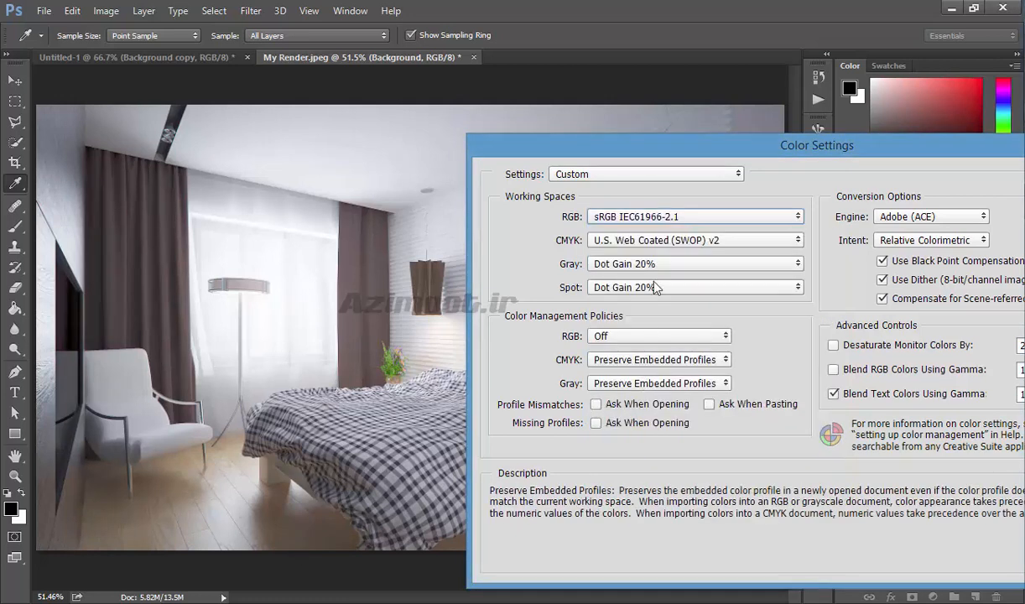
click(629, 220)
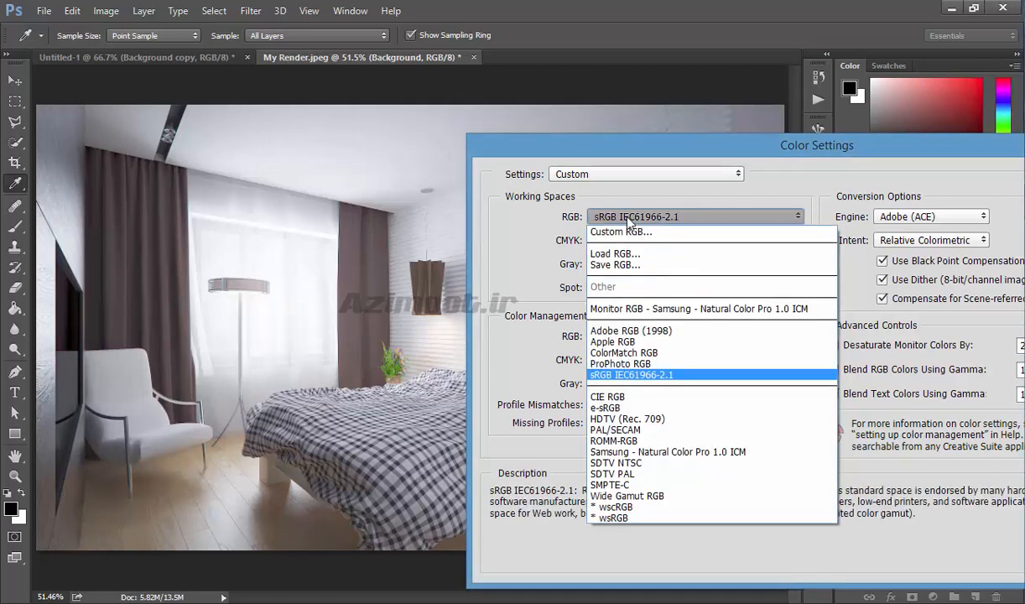
drag(825, 151, 695, 137)
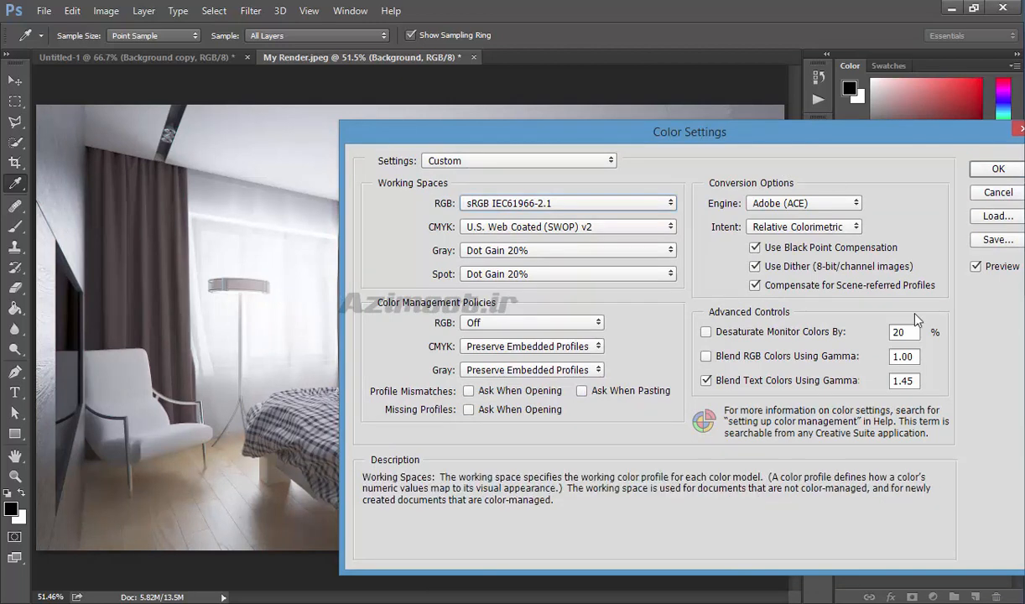
click(992, 196)
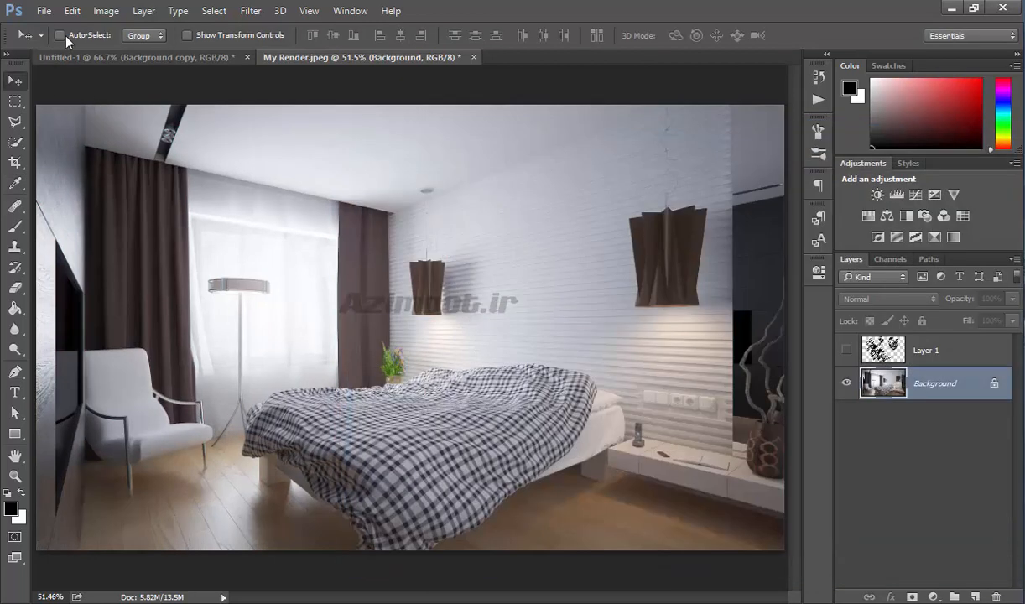
- Assign a color profile to the document, previewing several profiles from the list before confirming
click(74, 12)
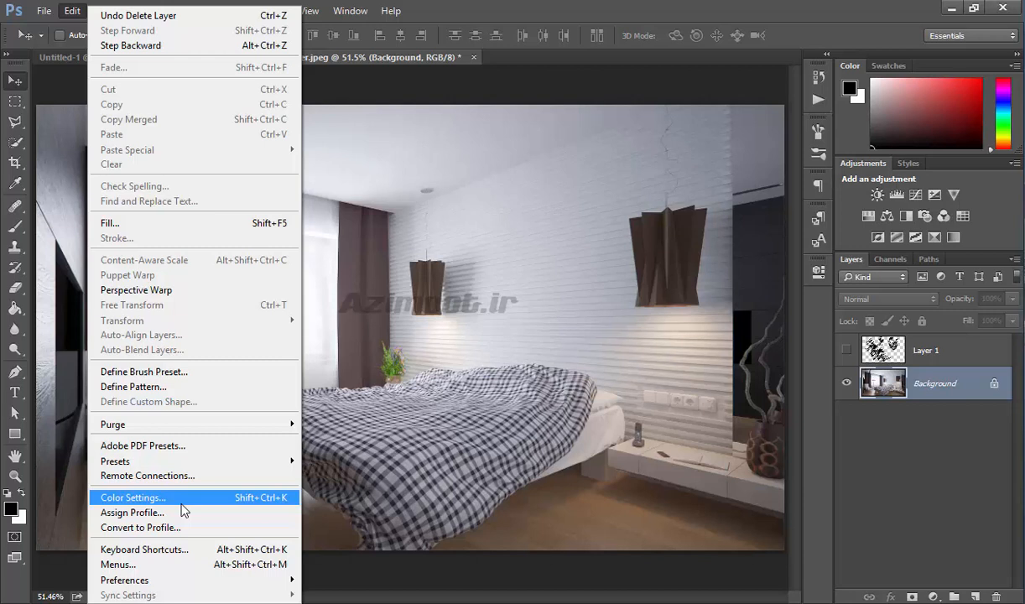
click(138, 513)
click(493, 243)
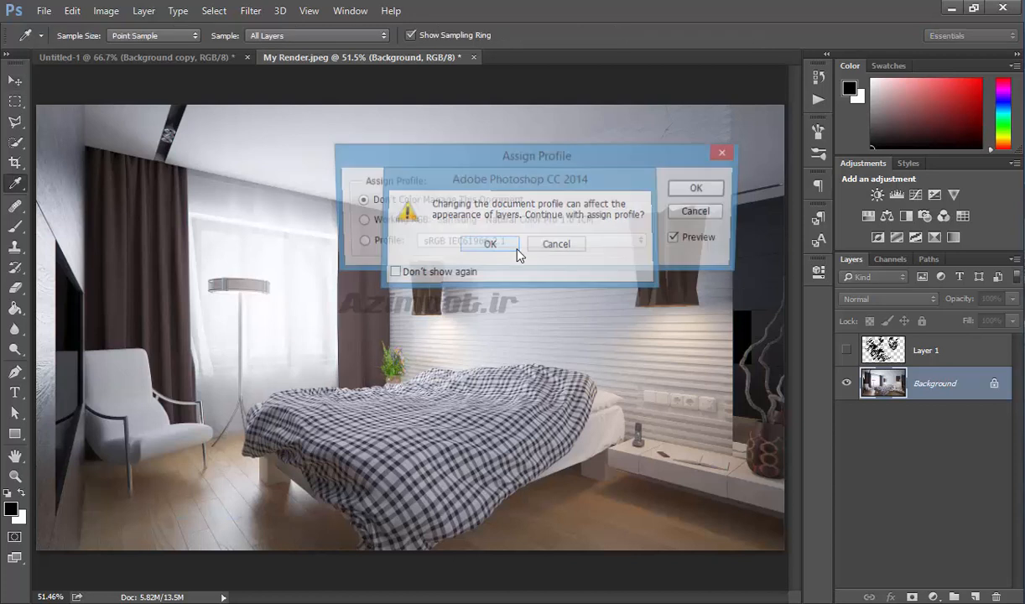
click(453, 240)
click(457, 324)
click(470, 242)
click(453, 301)
click(470, 242)
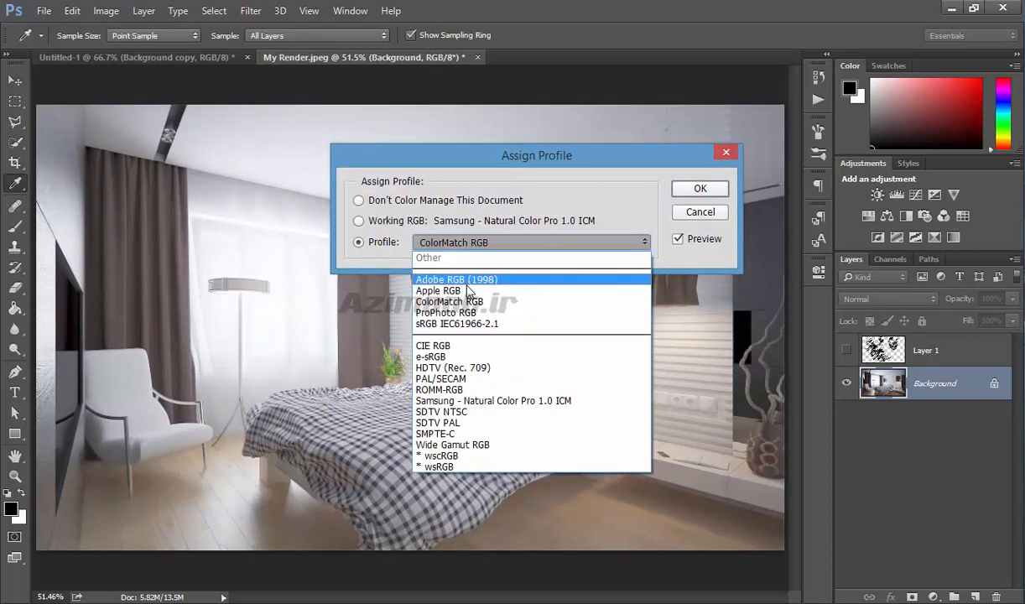
click(436, 286)
click(699, 188)
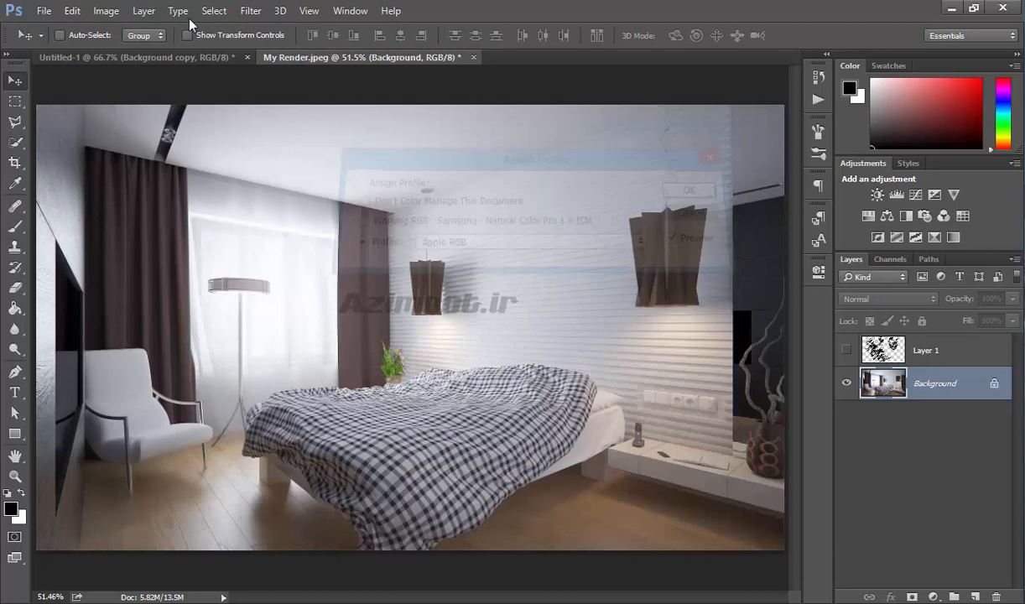
- Open Convert to Profile, browse the destination profile list, and cancel the dialog
click(72, 10)
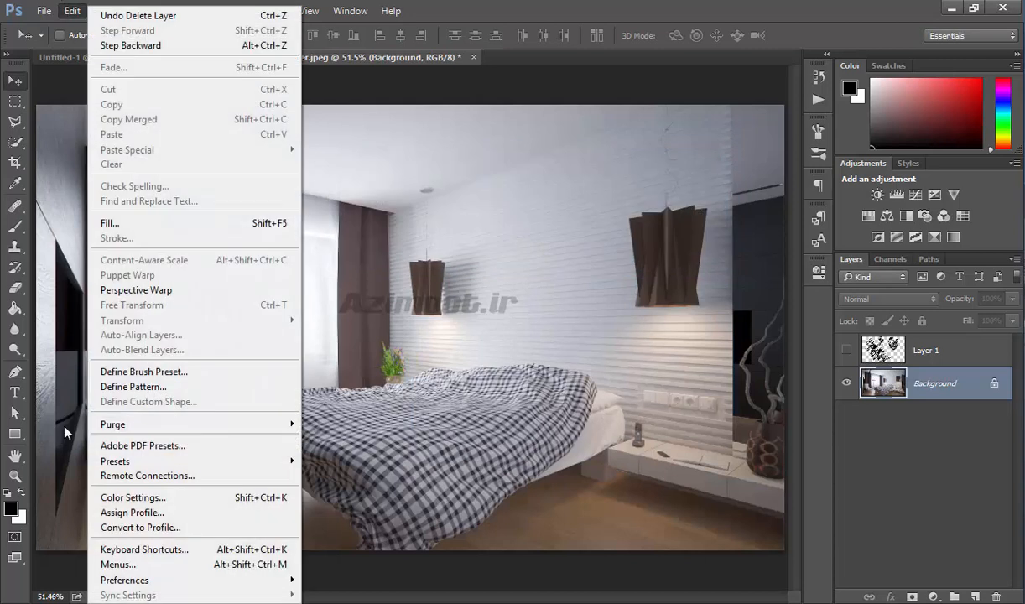
click(138, 526)
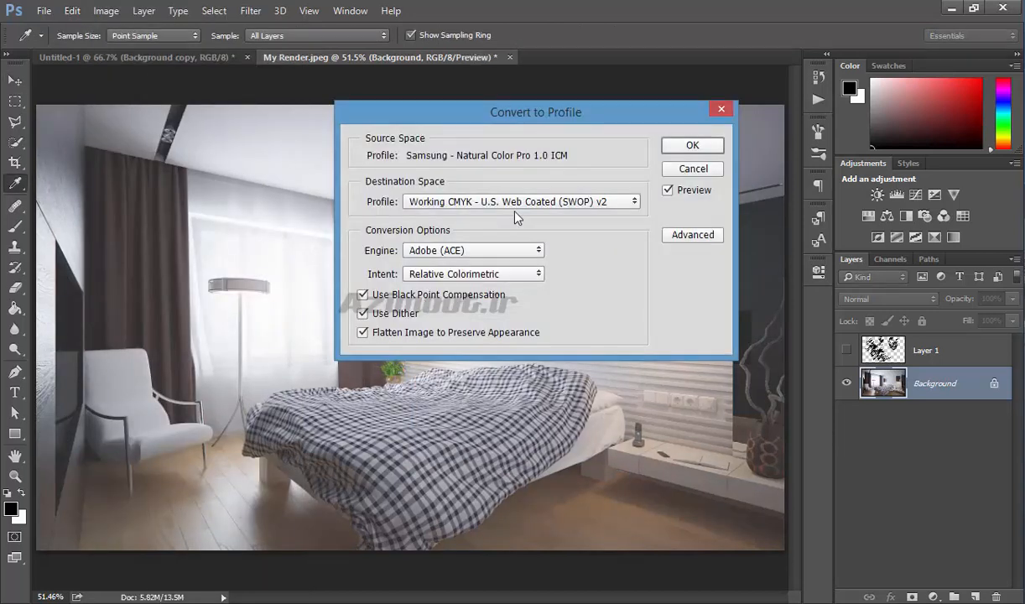
click(505, 203)
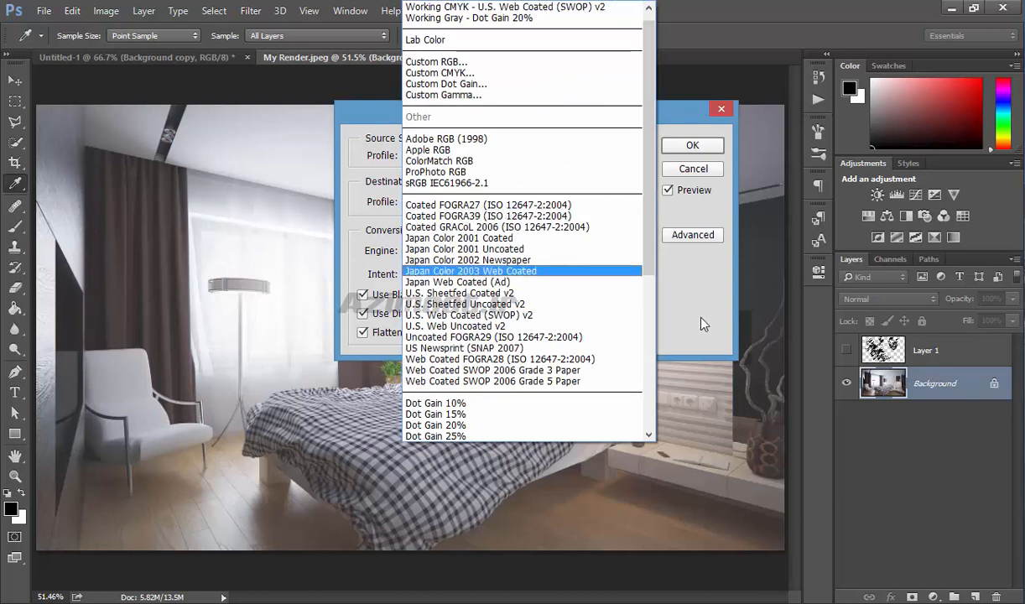
click(671, 309)
click(692, 170)
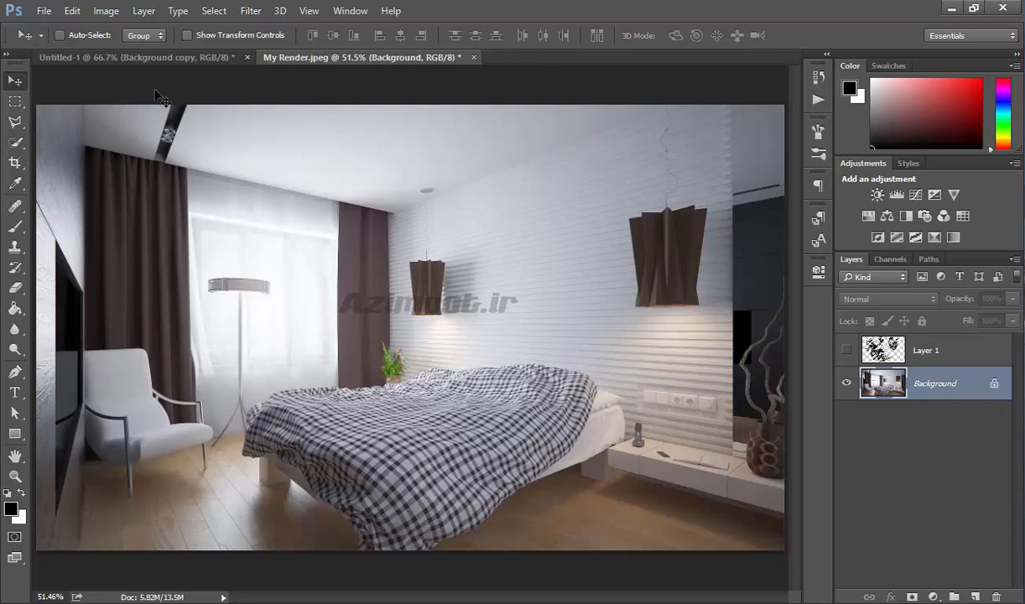
- Open Keyboard Shortcuts, expand the File commands and inspect the New command's shortcut, then cancel the dialog
click(72, 11)
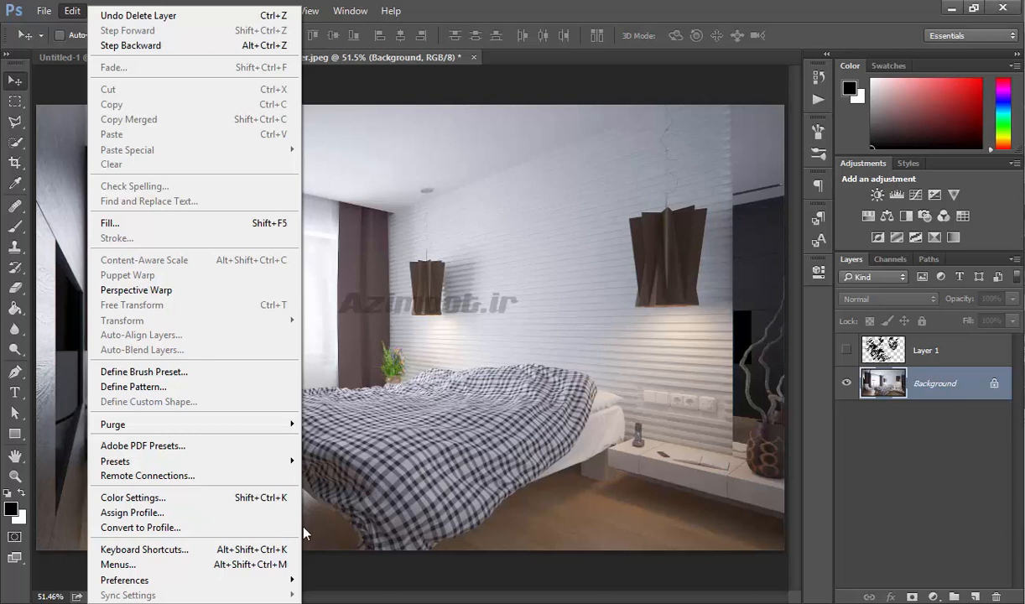
click(197, 550)
click(373, 84)
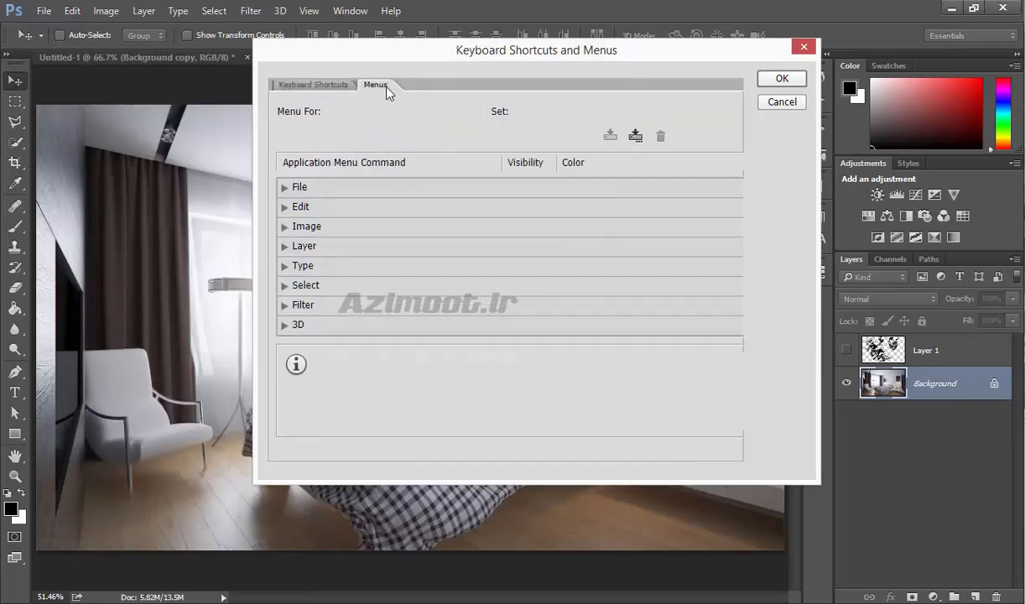
click(300, 83)
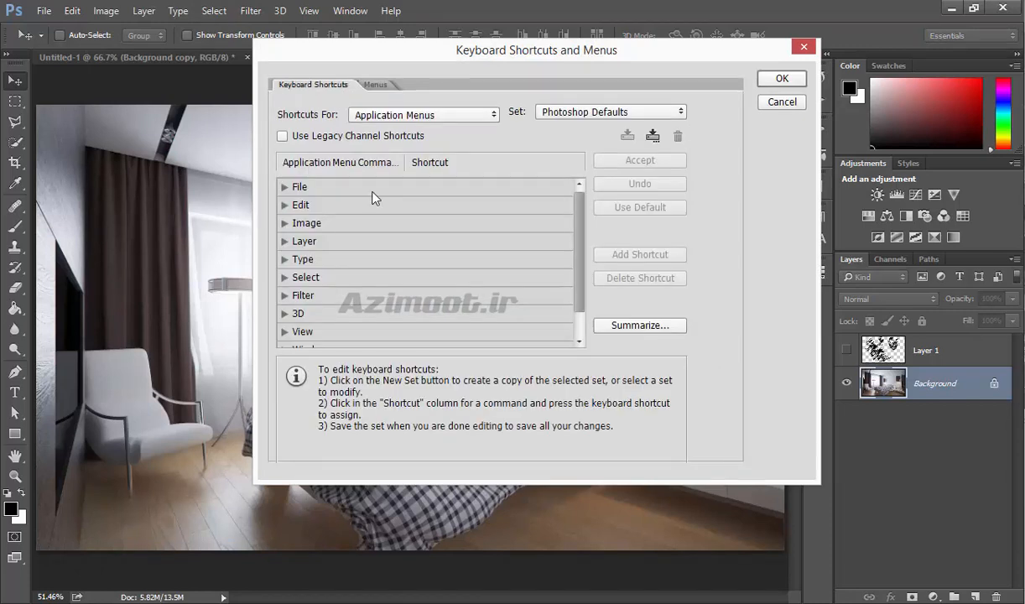
click(283, 186)
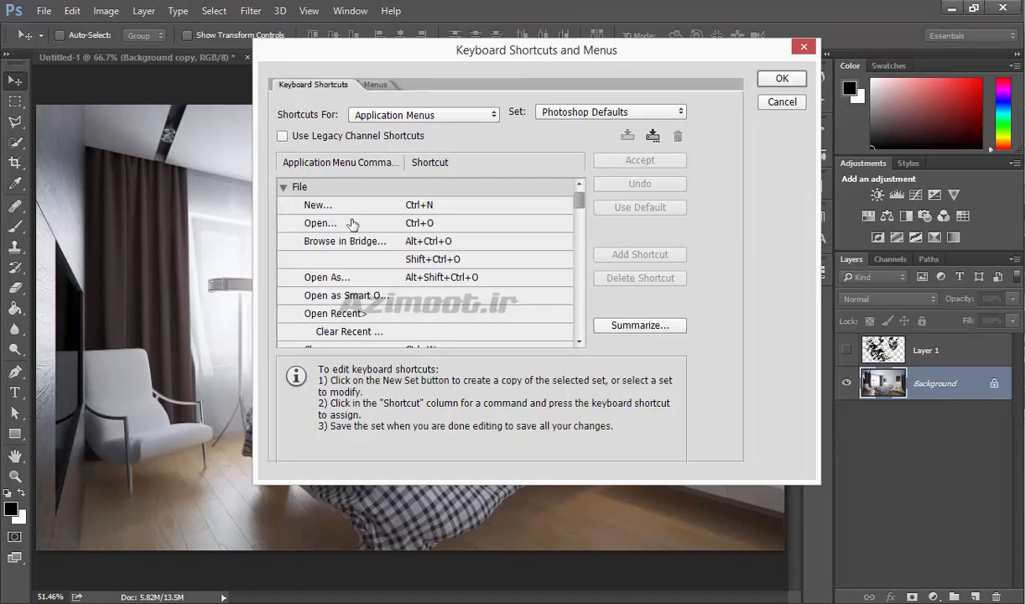
click(428, 208)
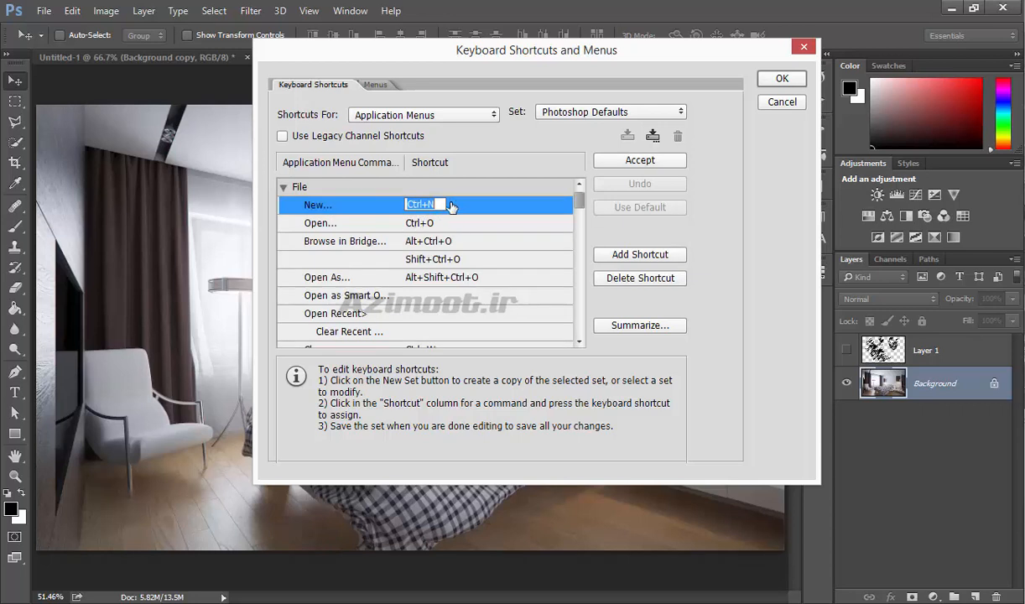
mouse_move(577, 209)
mouse_down()
mouse_move(576, 256)
mouse_move(577, 202)
mouse_up()
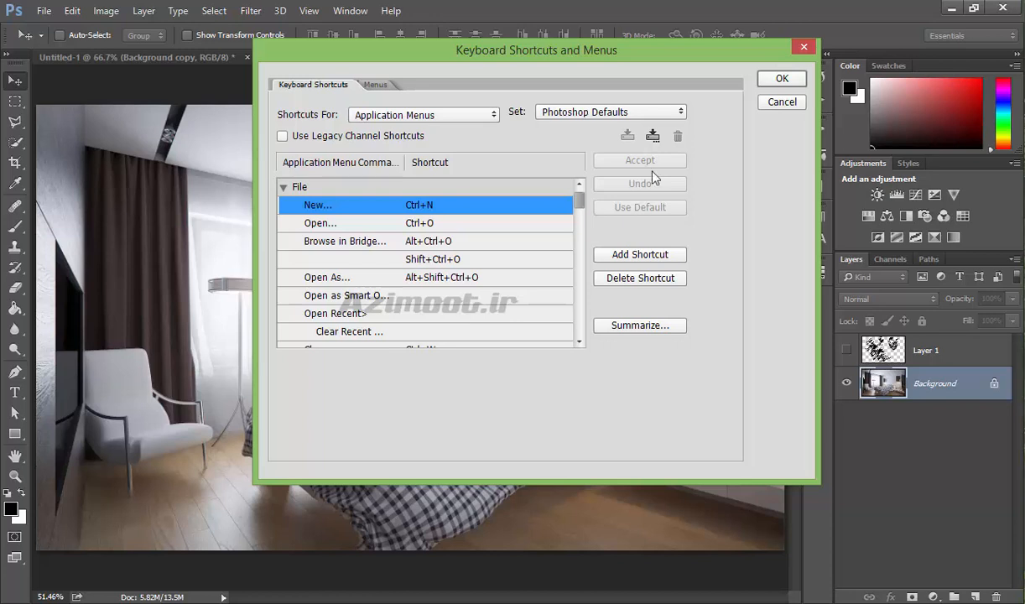
click(769, 104)
- Open the Menus customization, expand the File menu items and select Open, then cancel the dialog
click(73, 13)
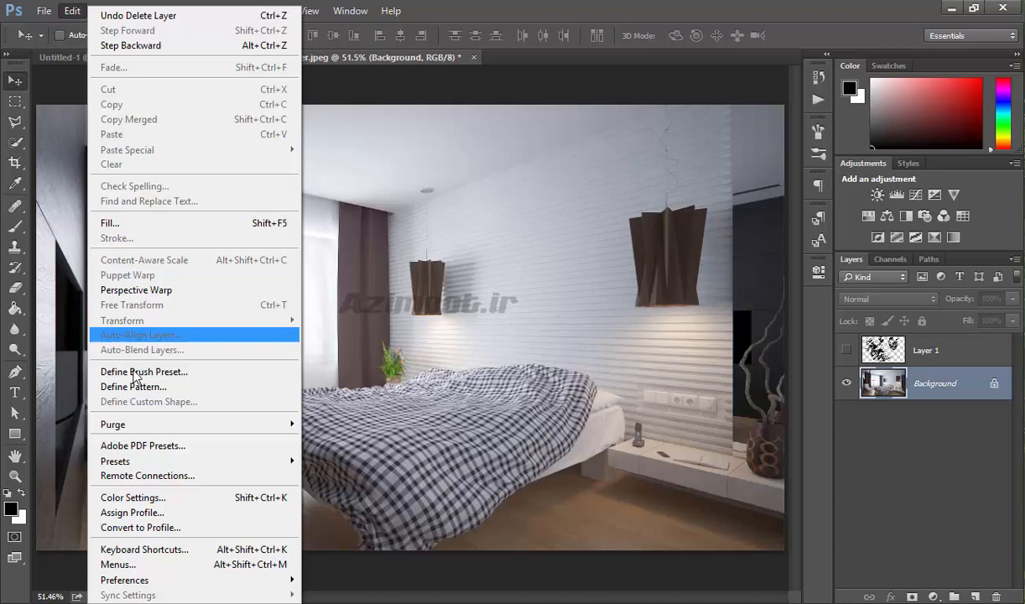
click(155, 564)
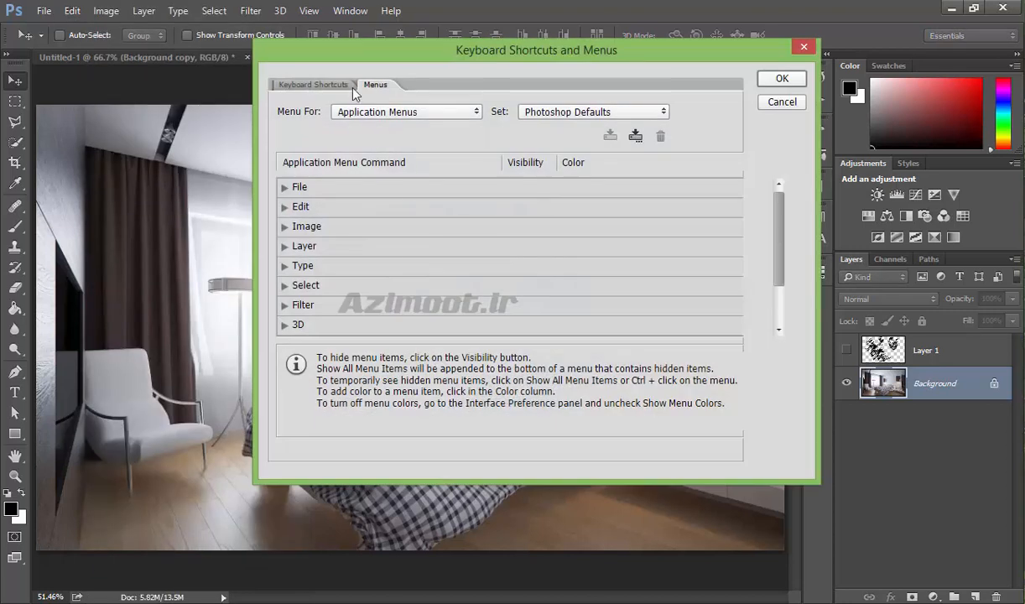
click(283, 187)
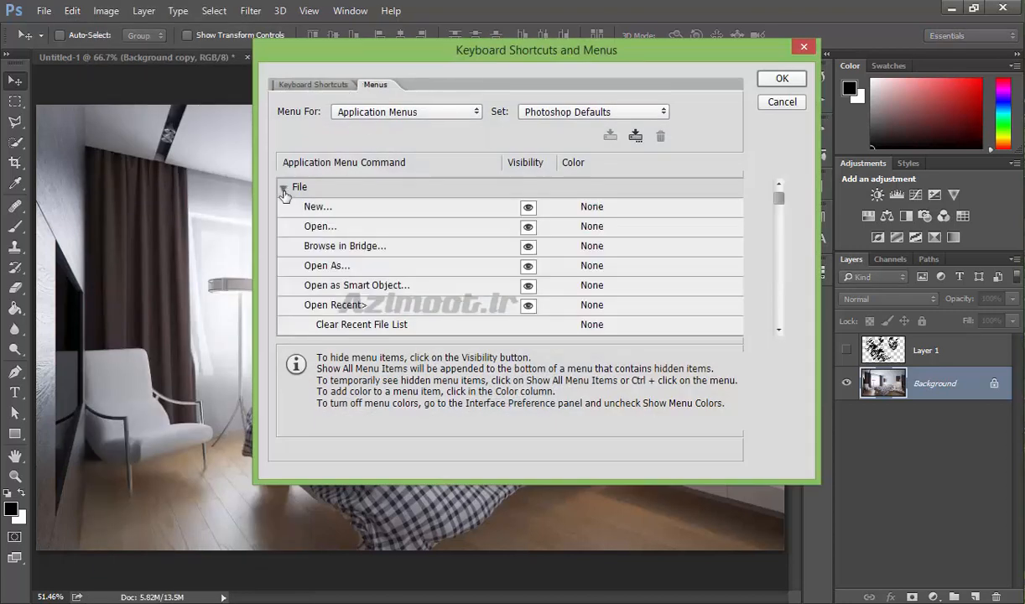
click(379, 228)
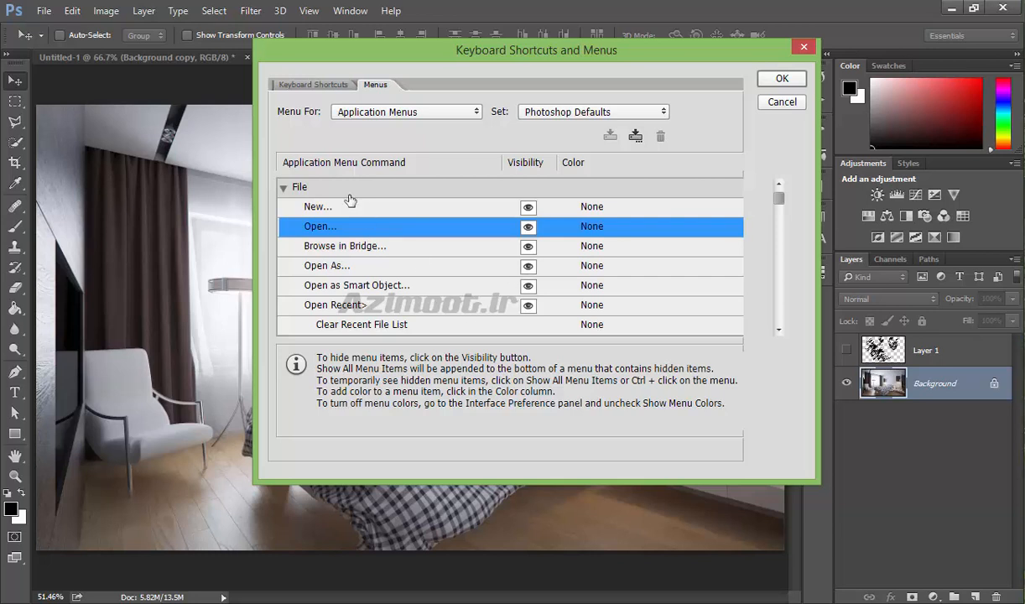
click(287, 87)
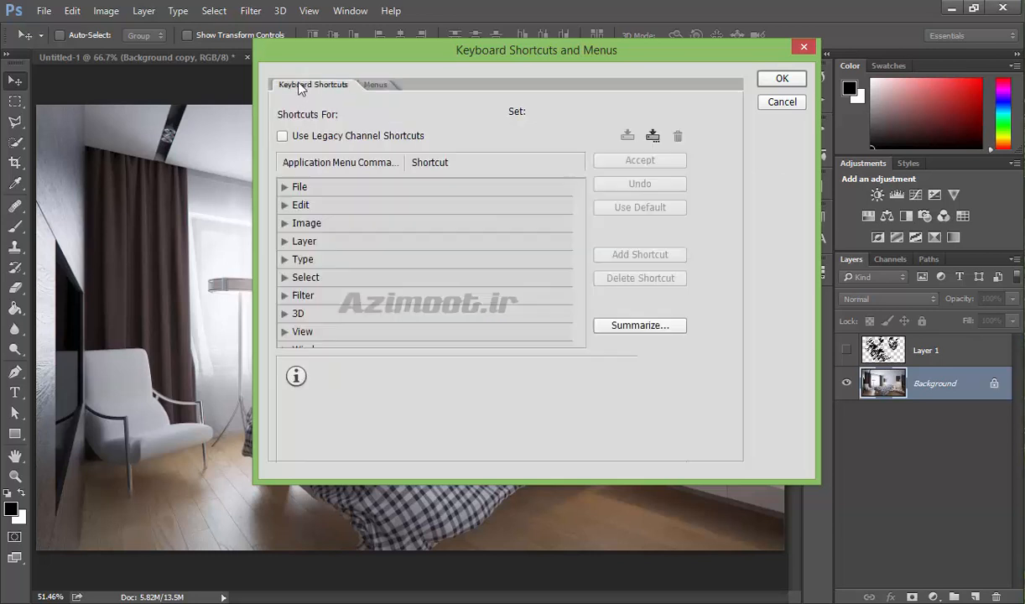
click(779, 103)
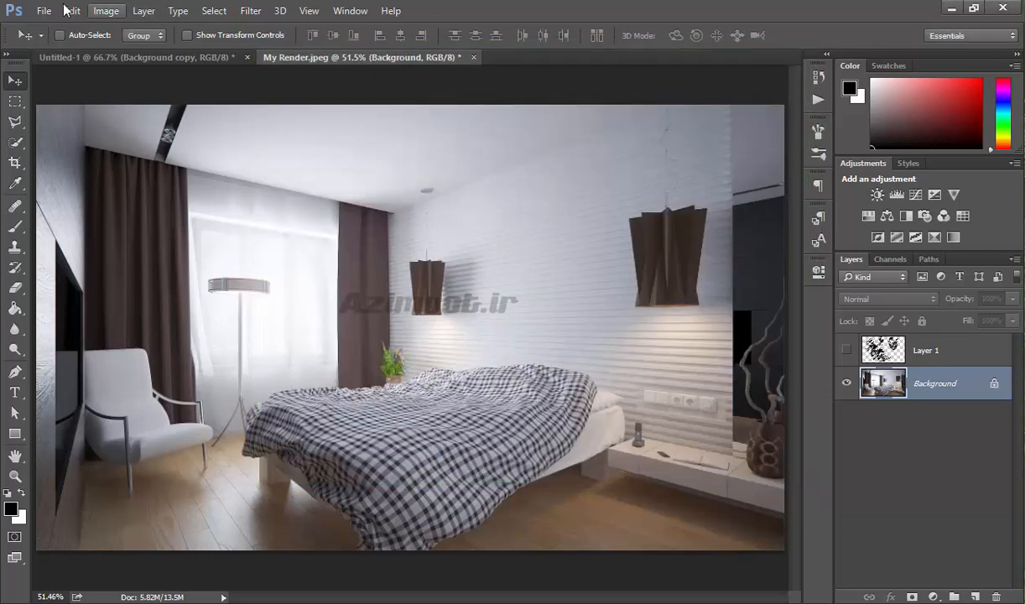
- Open General Preferences and browse the 3D, Type, Plug-Ins and Interface pages
click(71, 12)
mouse_move(191, 578)
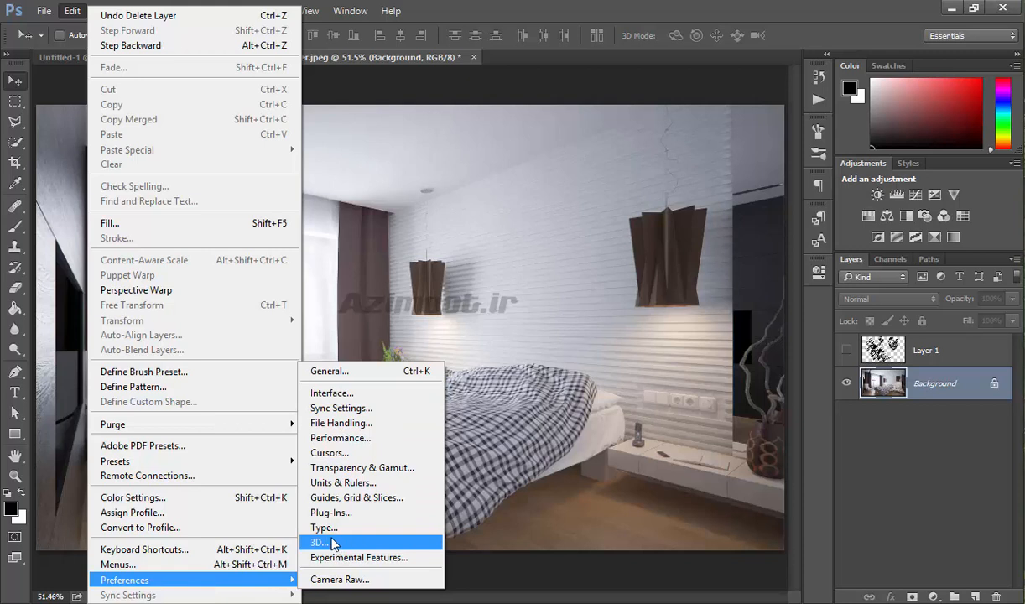
click(336, 371)
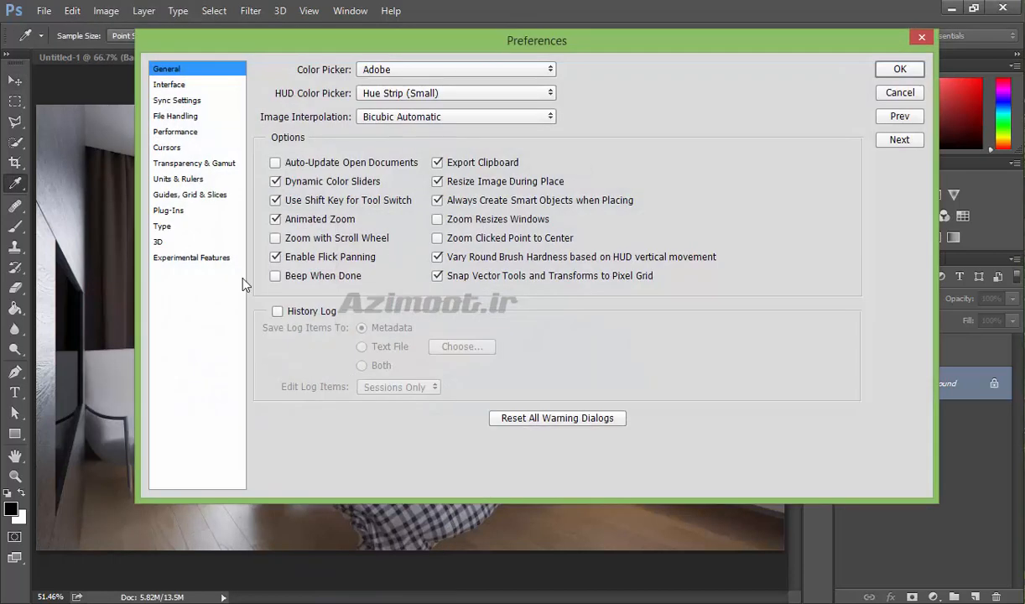
click(160, 241)
click(161, 227)
click(165, 211)
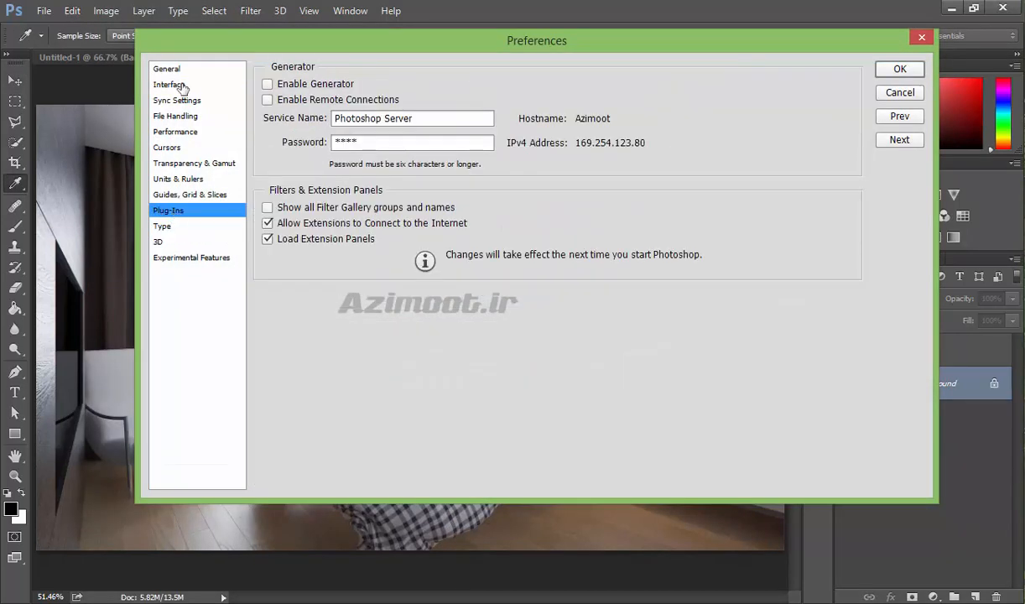
click(172, 86)
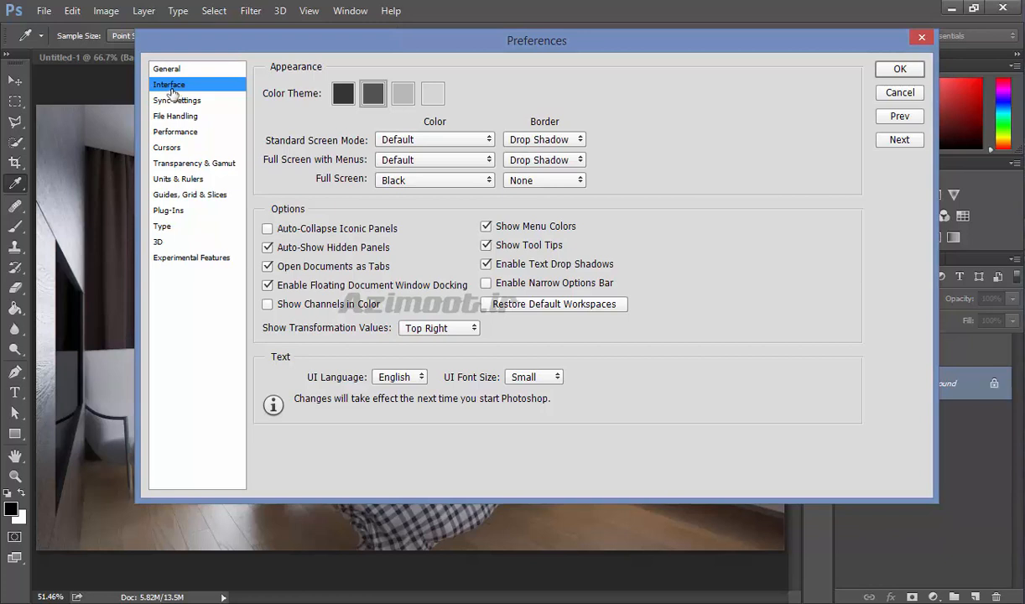
- Preview the lighter interface color themes and return to the medium-dark theme
drag(237, 46, 252, 134)
click(419, 181)
click(447, 181)
click(358, 181)
click(389, 183)
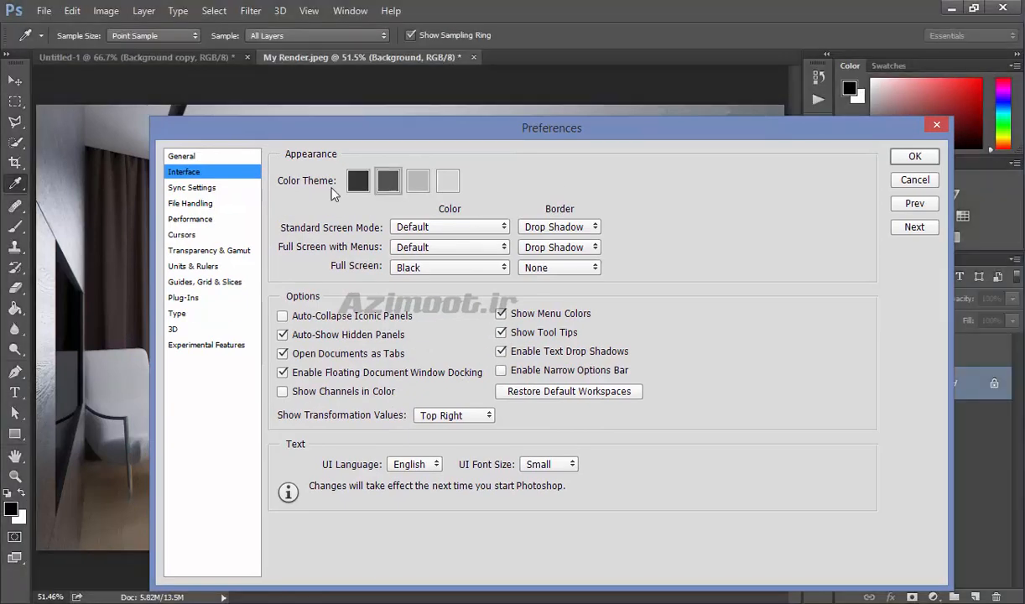
- Browse the Sync Settings, File Handling and Performance preference pages
click(198, 188)
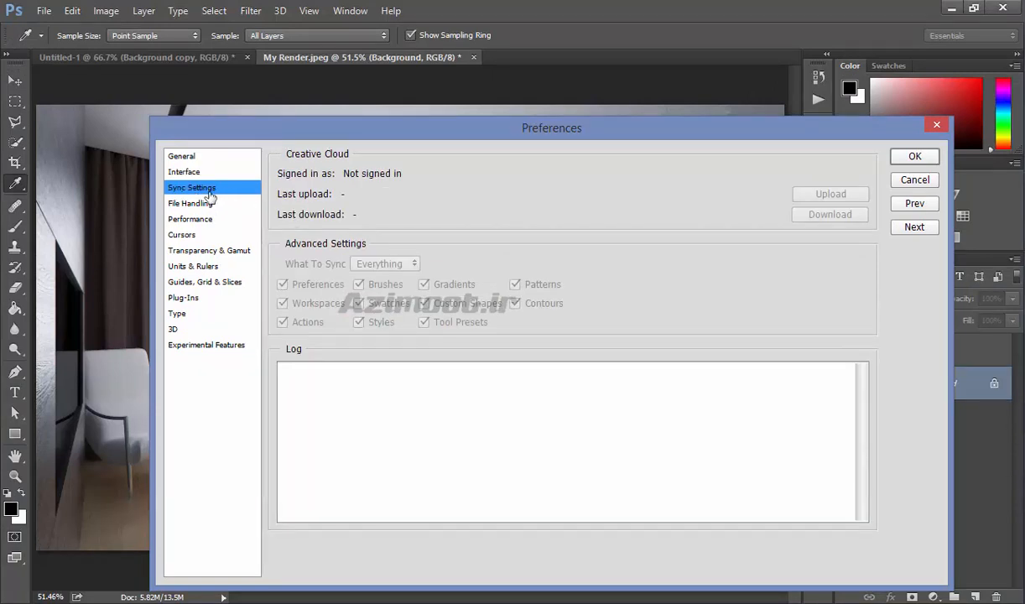
click(206, 204)
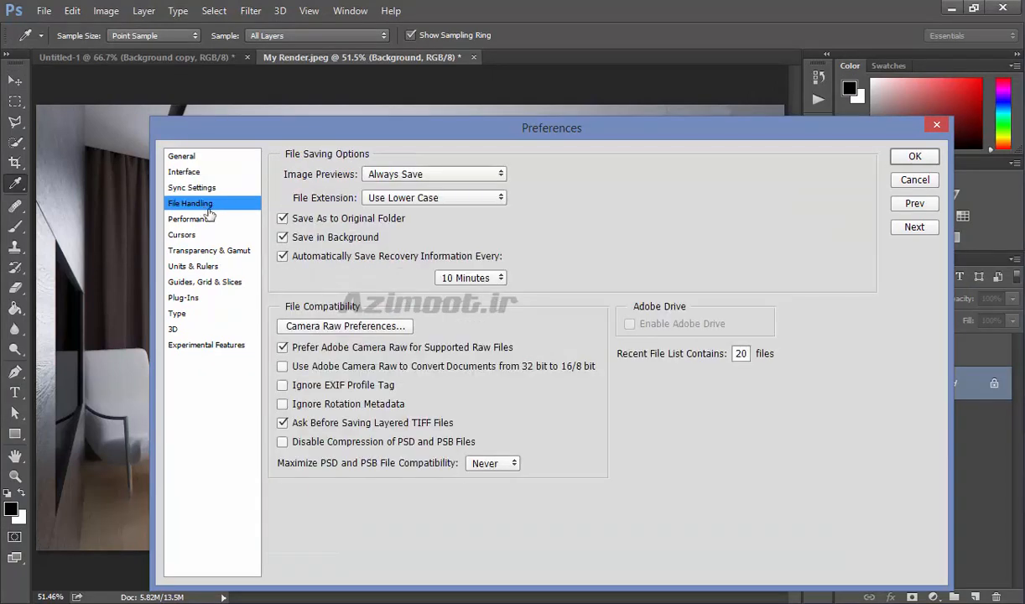
click(192, 217)
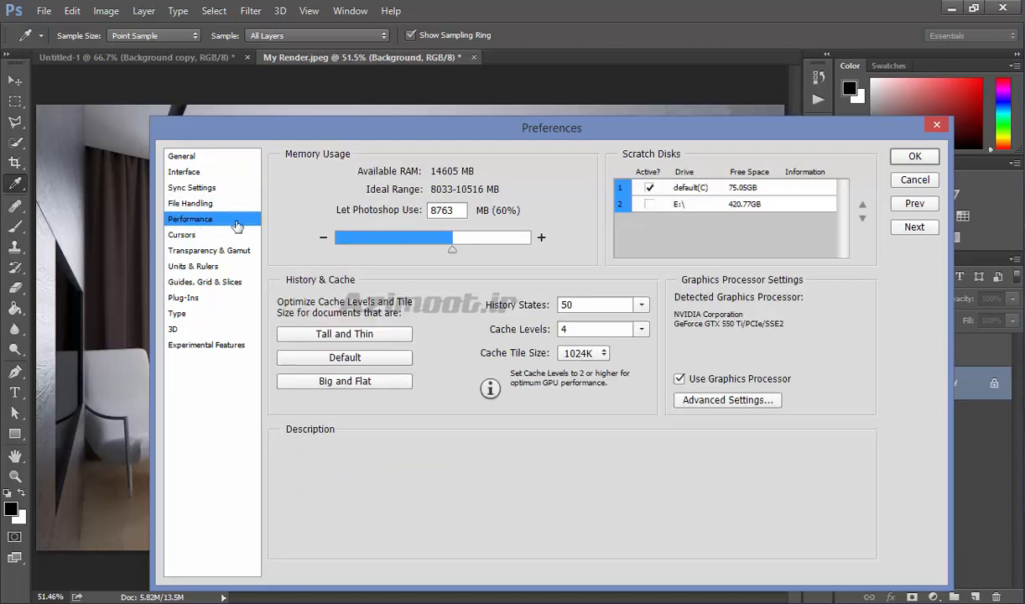
- Raise the memory Photoshop may use to about 9091 MB on the Performance page
drag(453, 253, 457, 252)
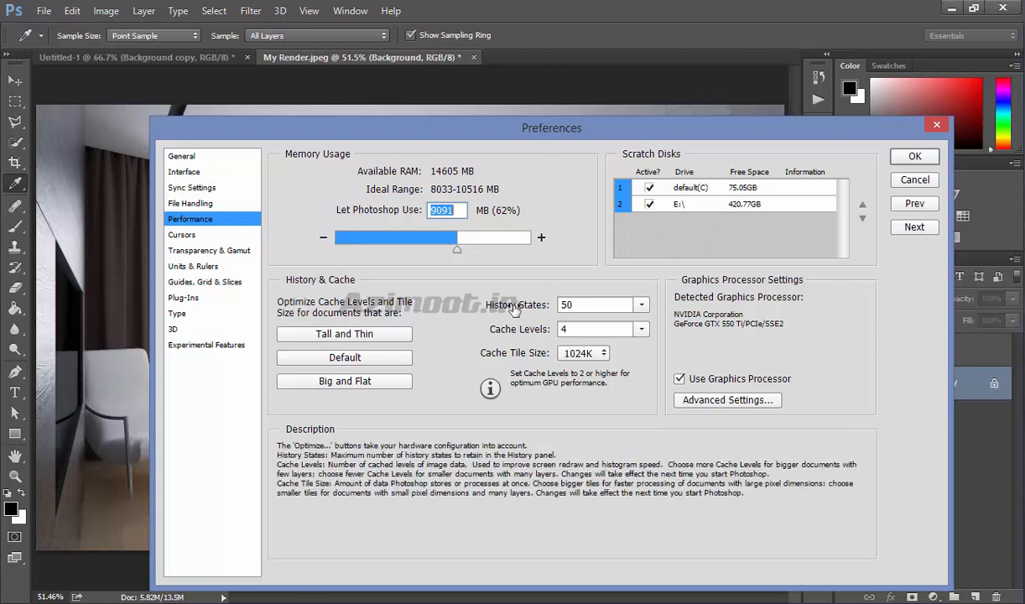
mouse_move(524, 309)
mouse_down()
mouse_move(479, 306)
mouse_move(510, 309)
mouse_up()
- Preview the Standard and Precise painting and other cursor options, returning to Normal Brush Tip and Standard
click(182, 235)
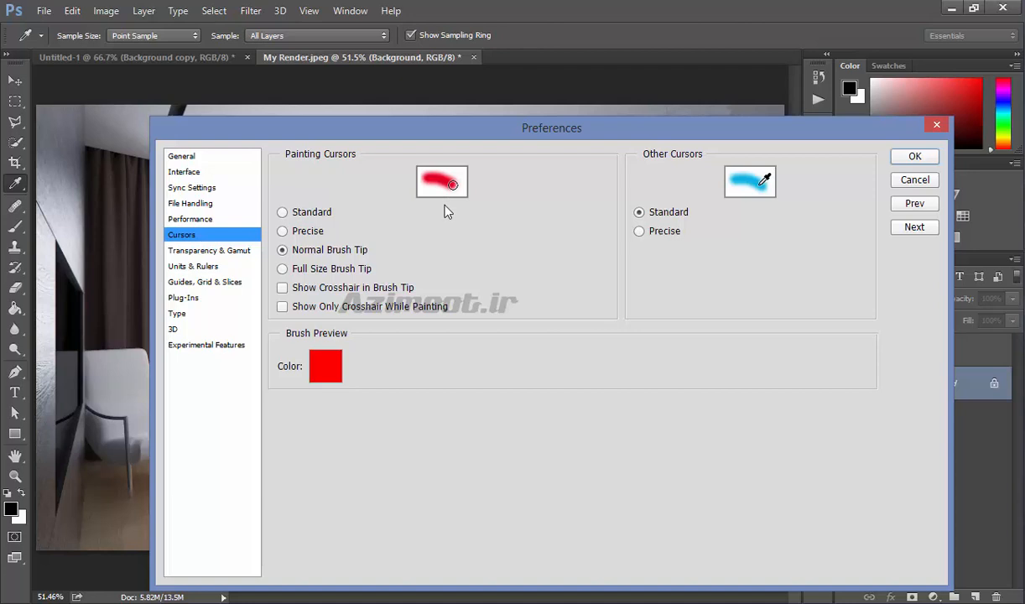
click(305, 217)
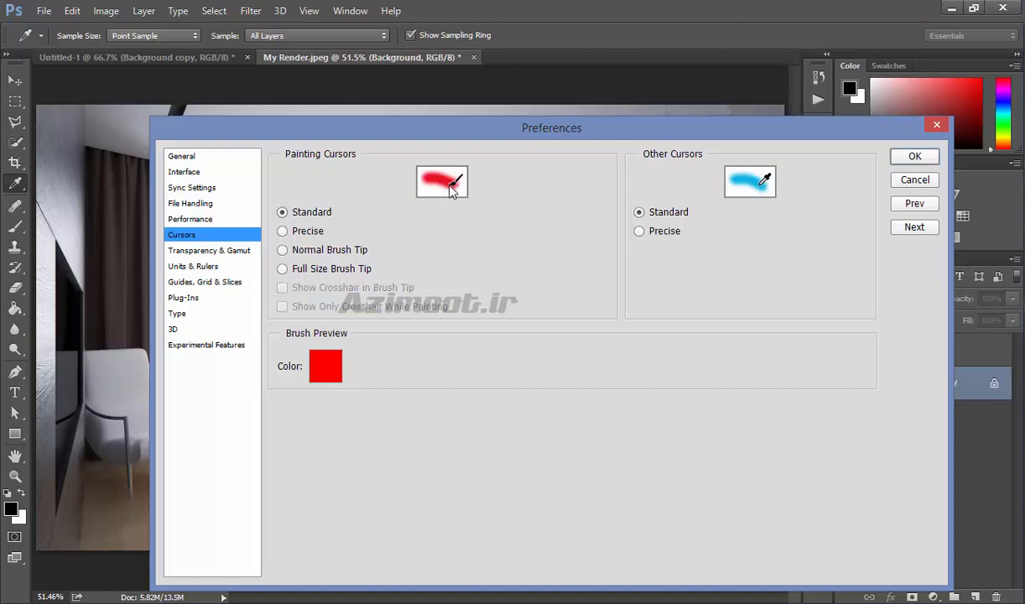
click(307, 251)
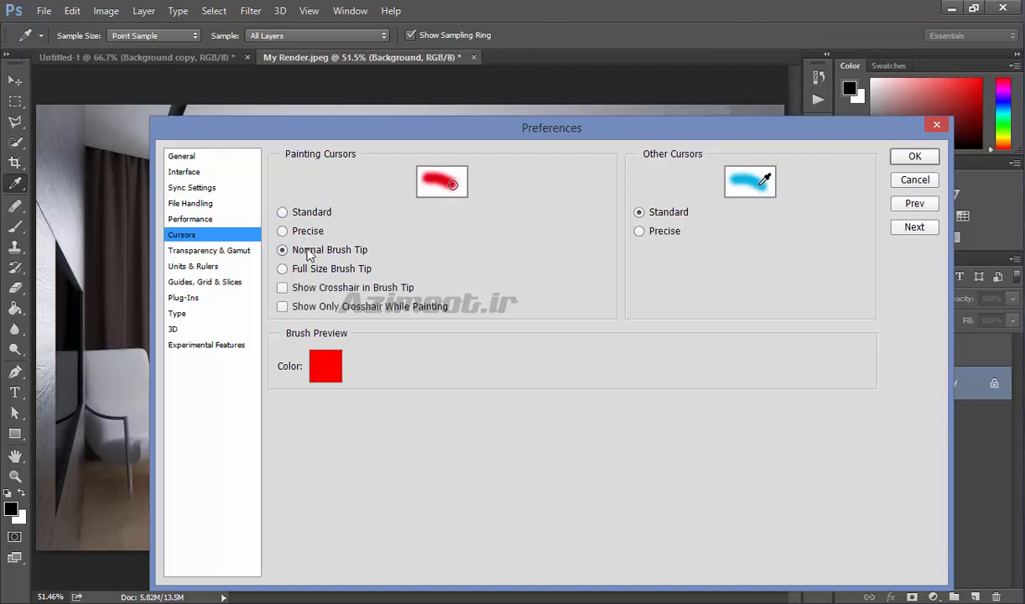
click(303, 231)
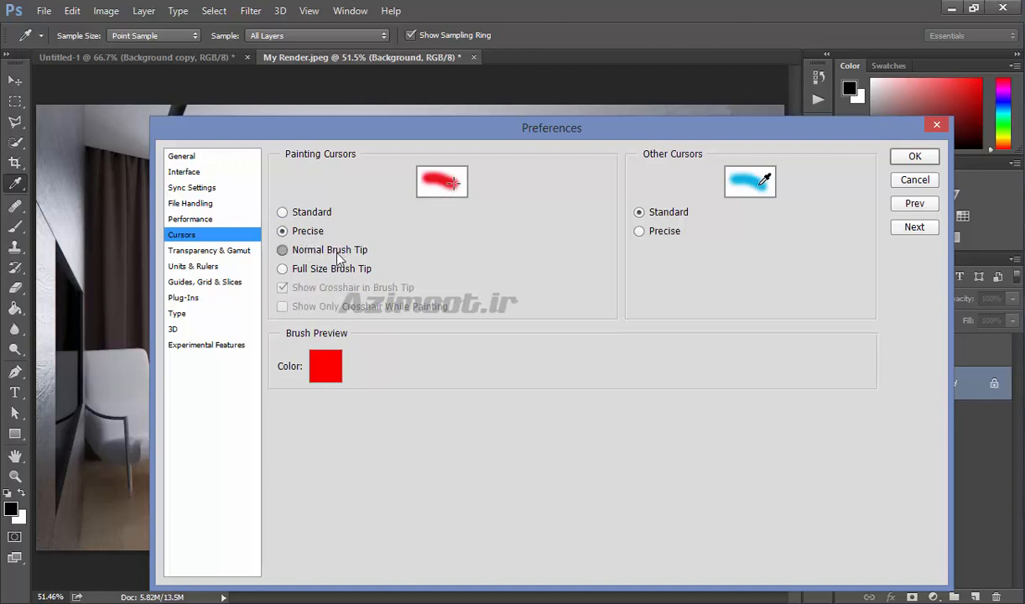
click(337, 255)
click(659, 231)
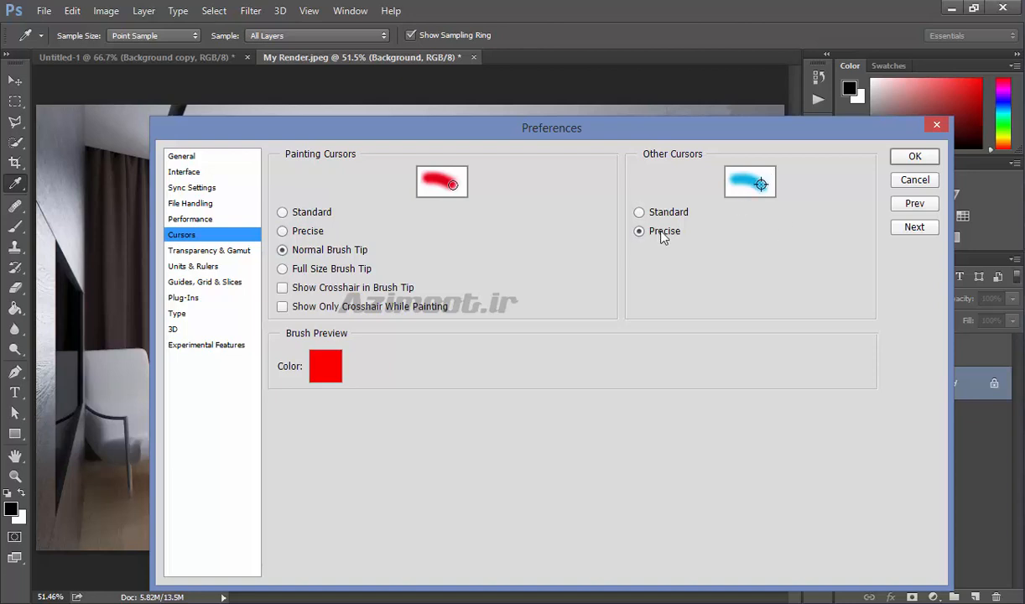
click(679, 214)
- View Transparency & Gamut, then open the Units & Rulers ruler unit list without changing it
click(236, 253)
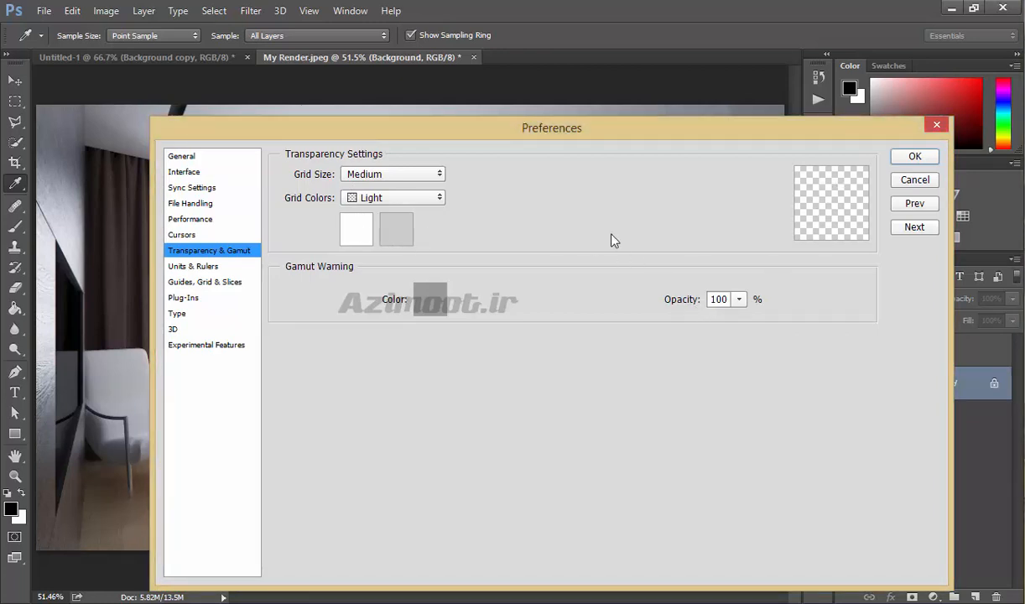
click(192, 267)
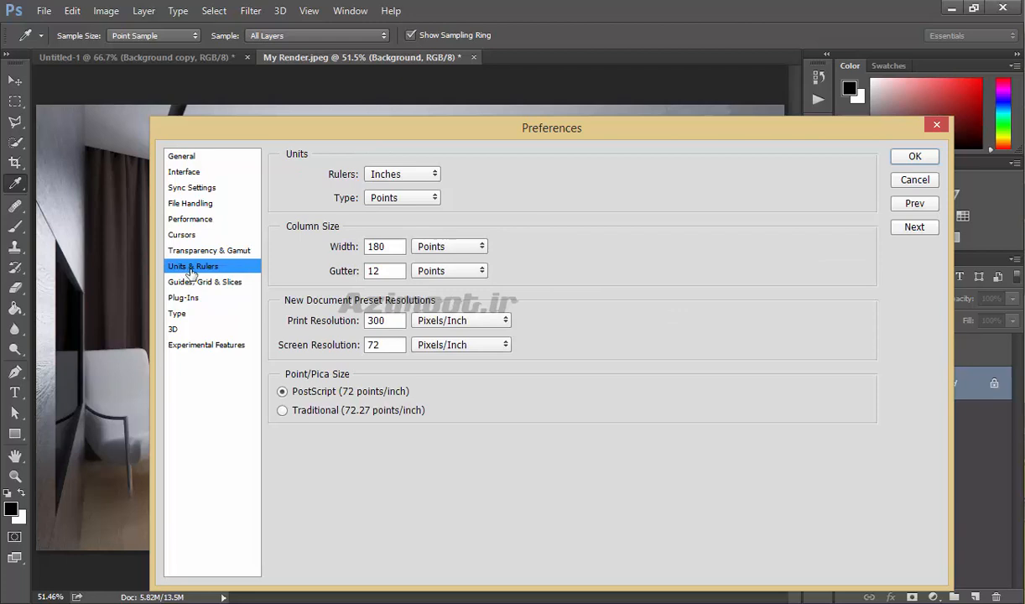
click(395, 177)
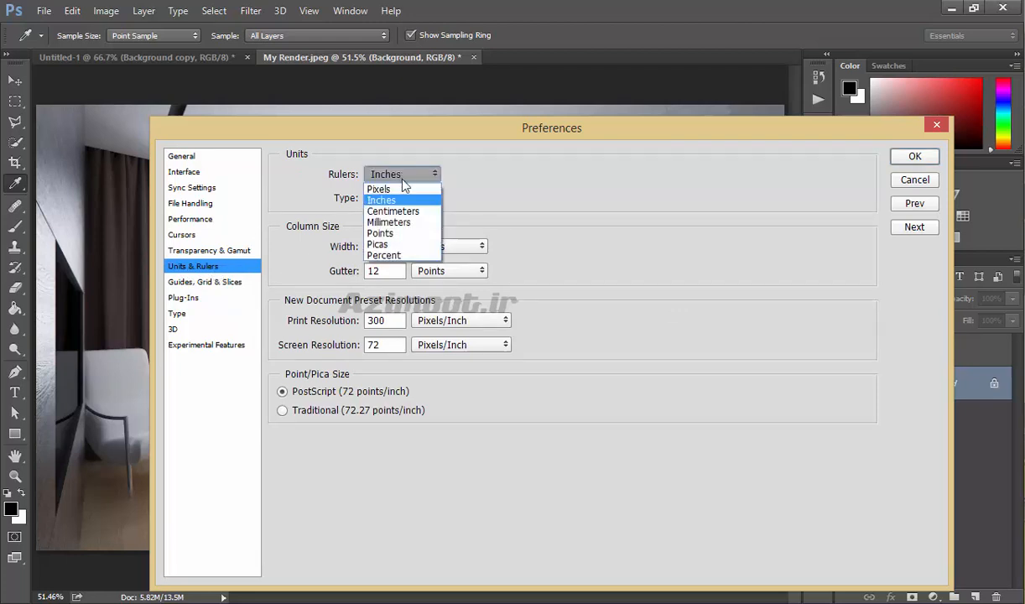
click(564, 188)
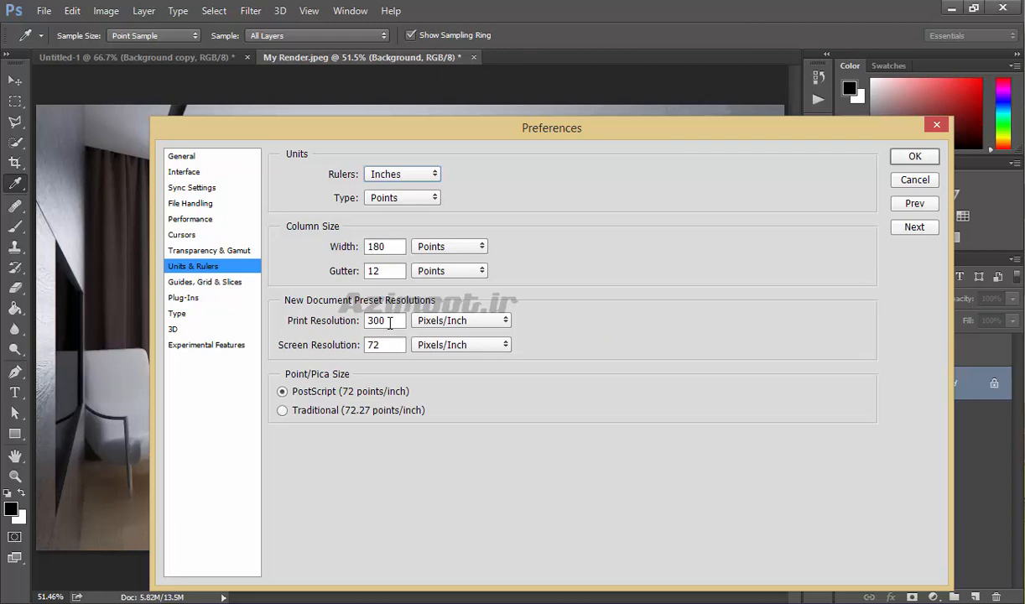
- Browse the Guides, Plug-Ins, Type, 3D, Experimental Features and General pages, then cancel Preferences
click(223, 285)
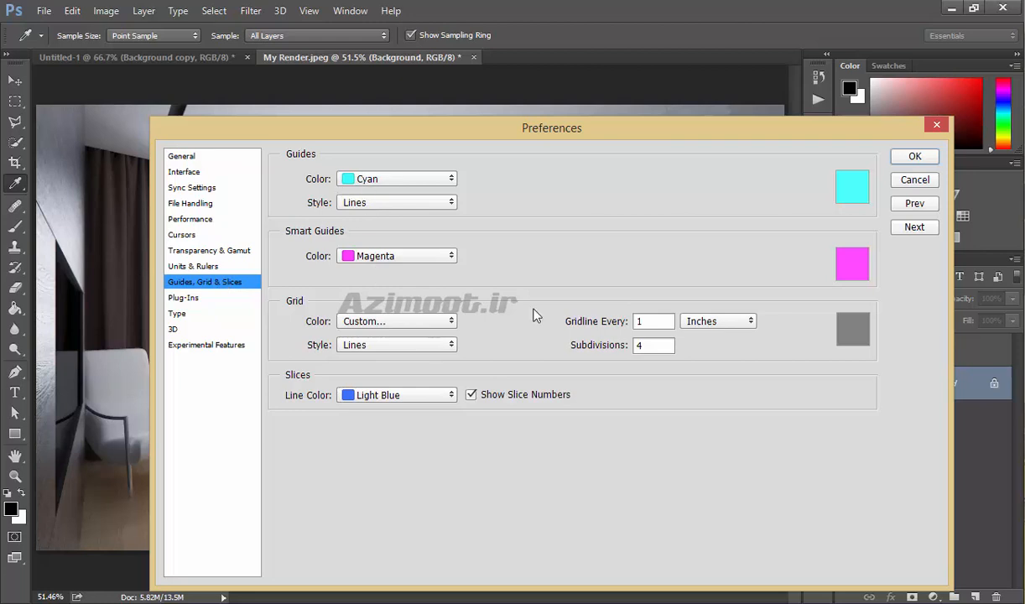
click(189, 297)
click(179, 314)
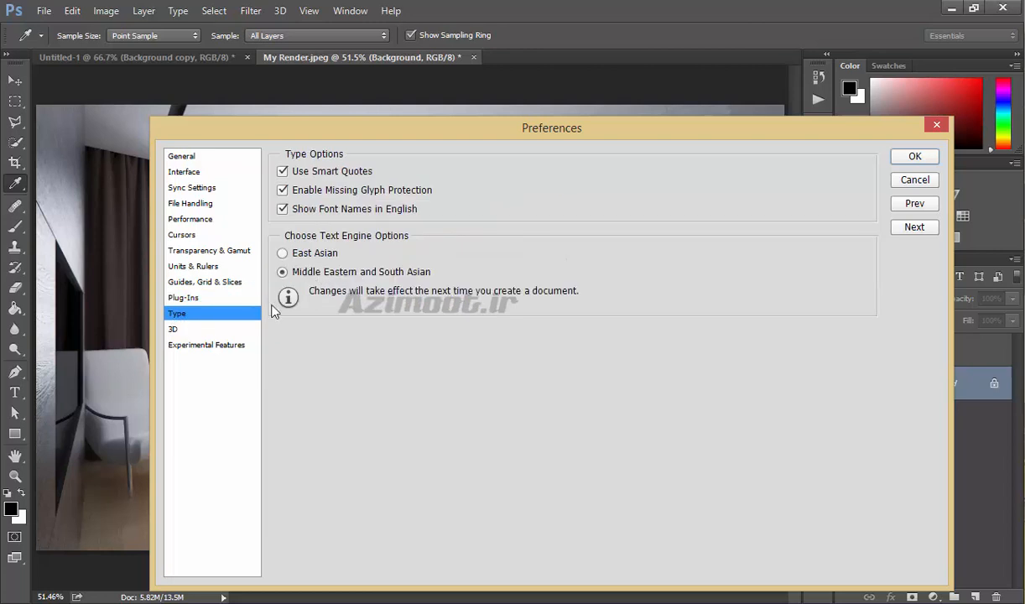
click(174, 329)
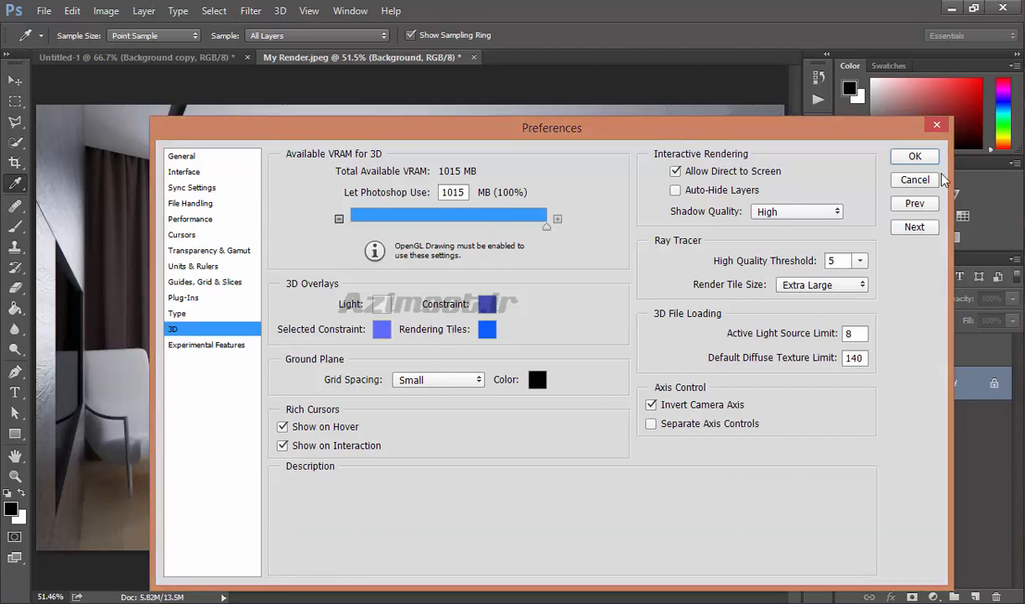
click(188, 344)
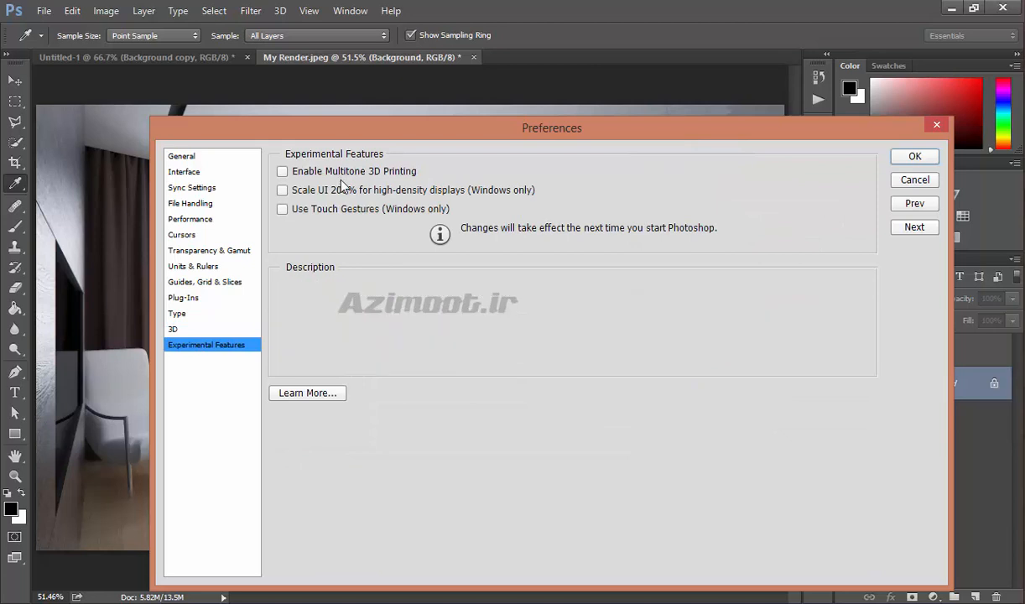
click(187, 157)
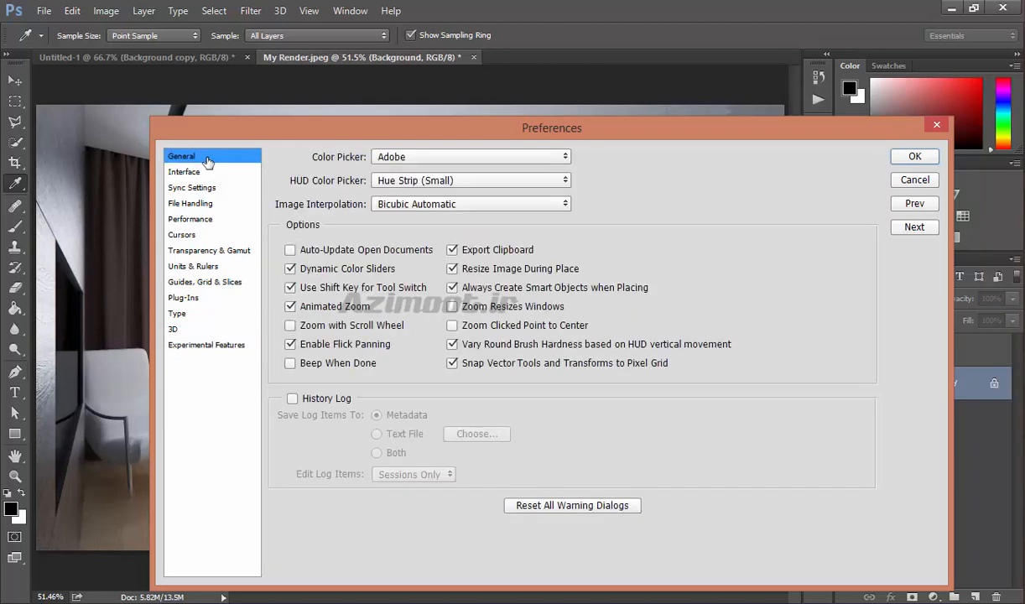
key(v)
click(915, 181)
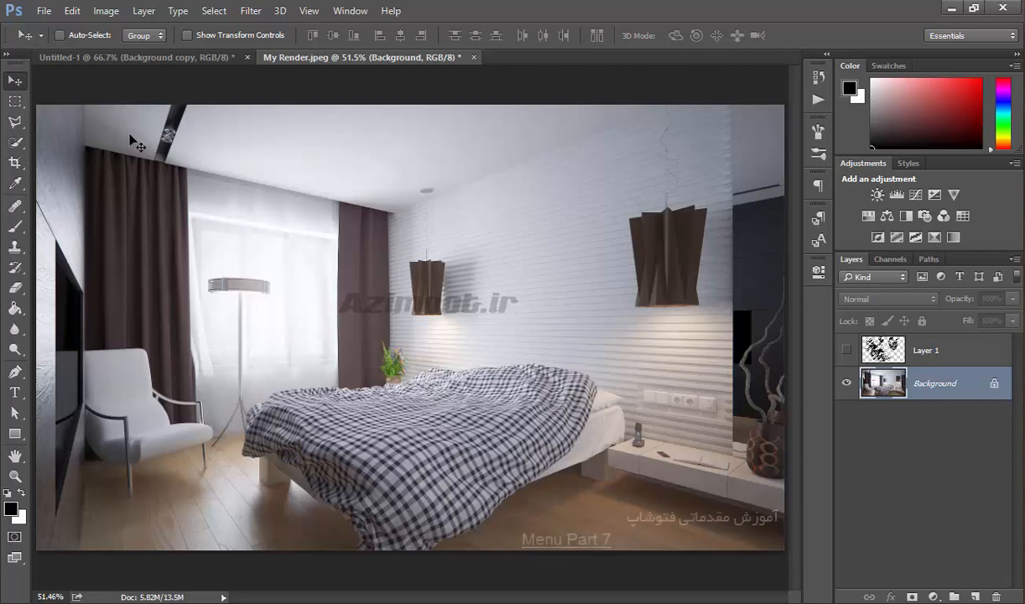
click(73, 11)
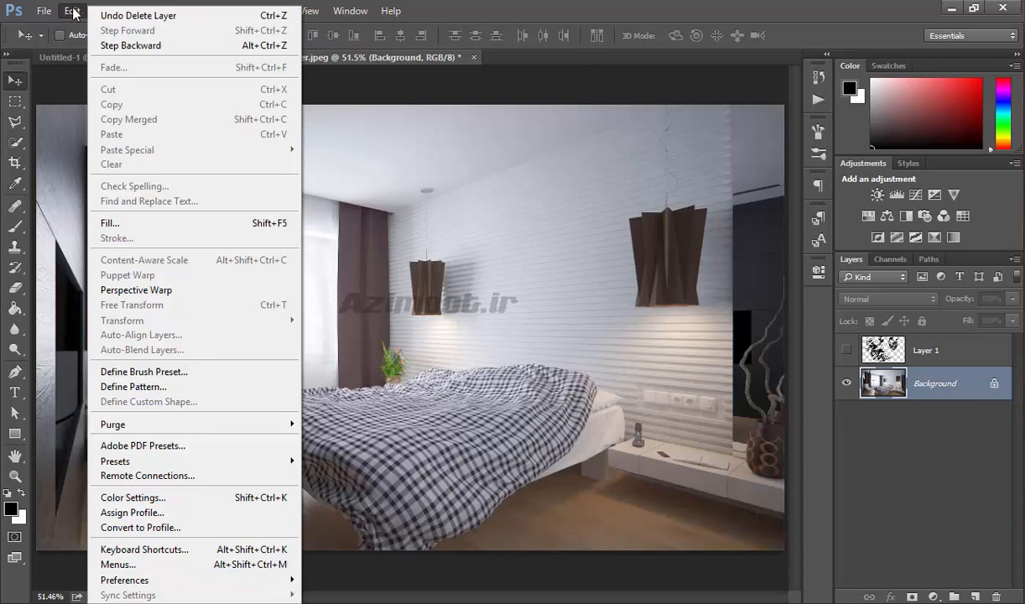
click(73, 11)
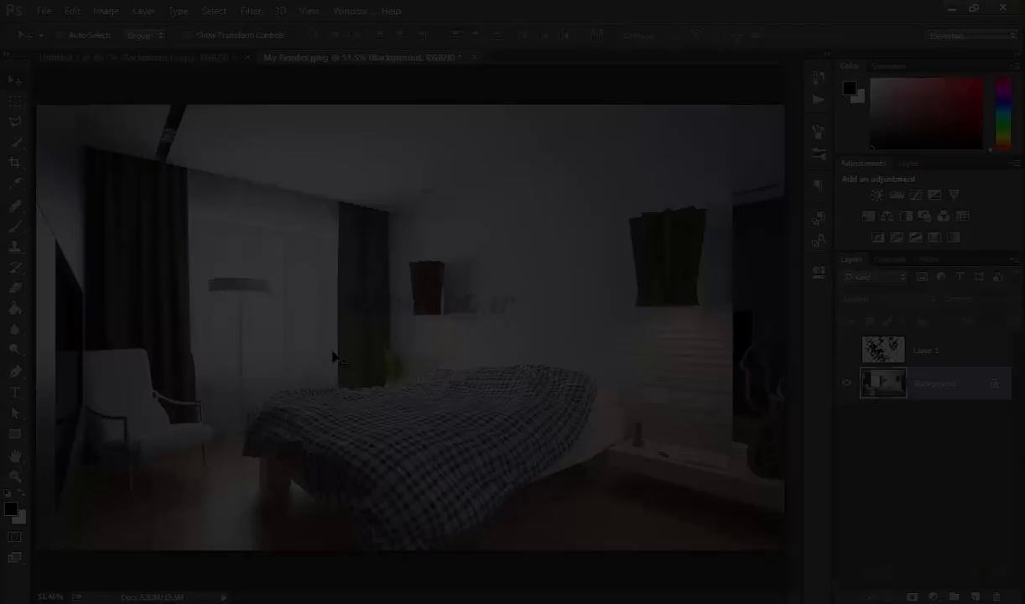